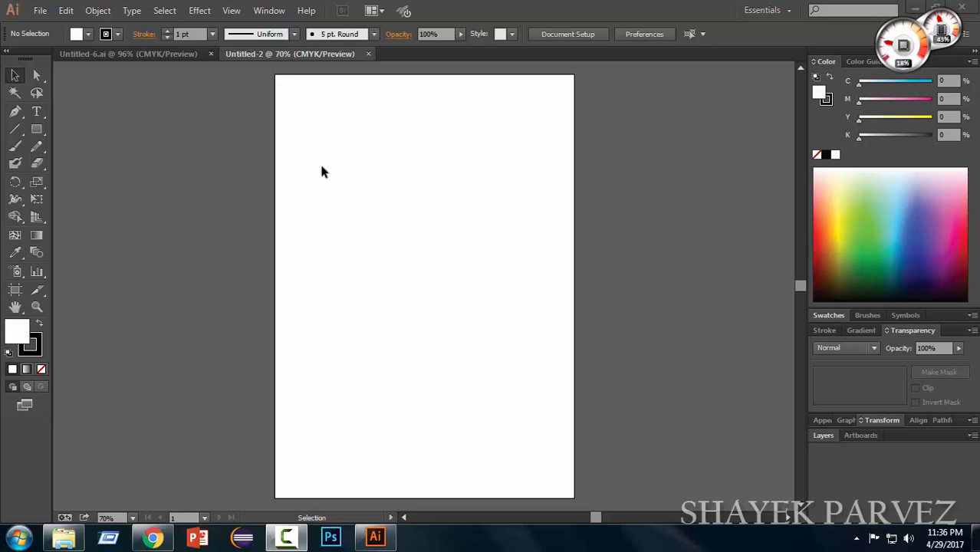
Draw a closed V-shaped band with the Pen tool, from a point on the page's upper left edge to its top-right corner
left_click(15, 111)
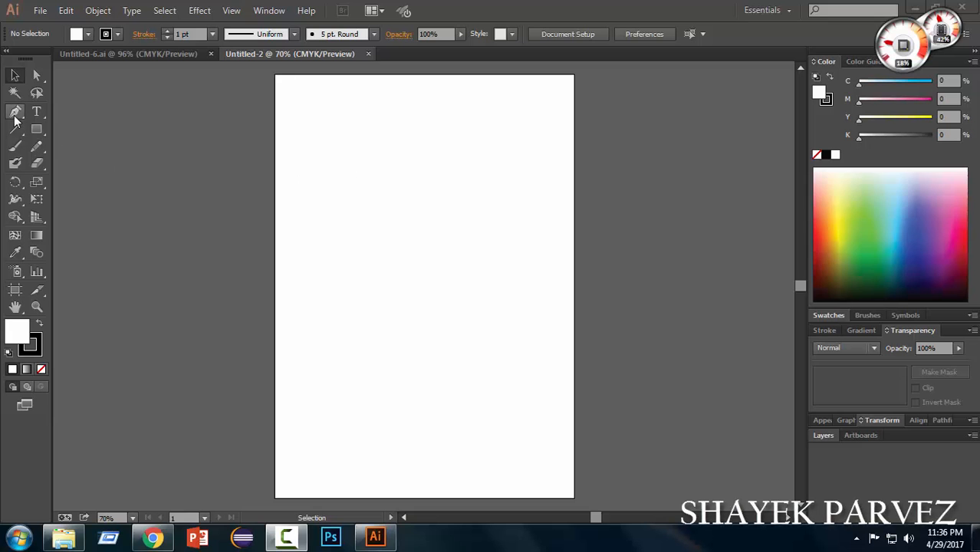
left_click(275, 137)
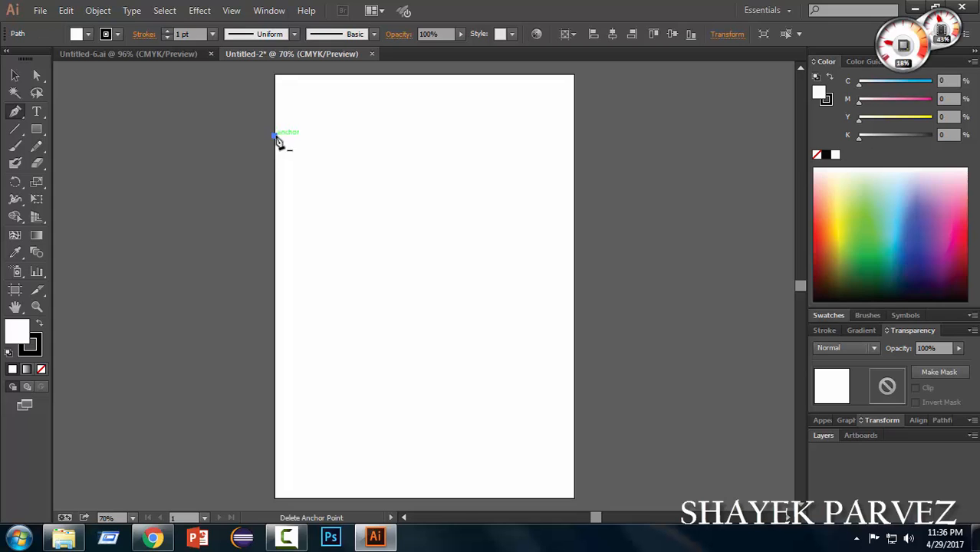
left_click(455, 237)
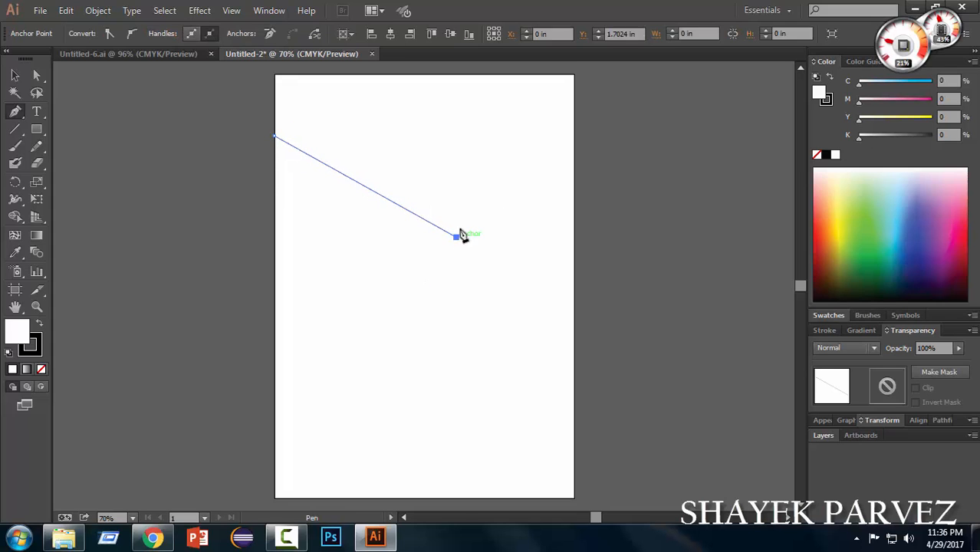
left_click(551, 75)
left_click(574, 74)
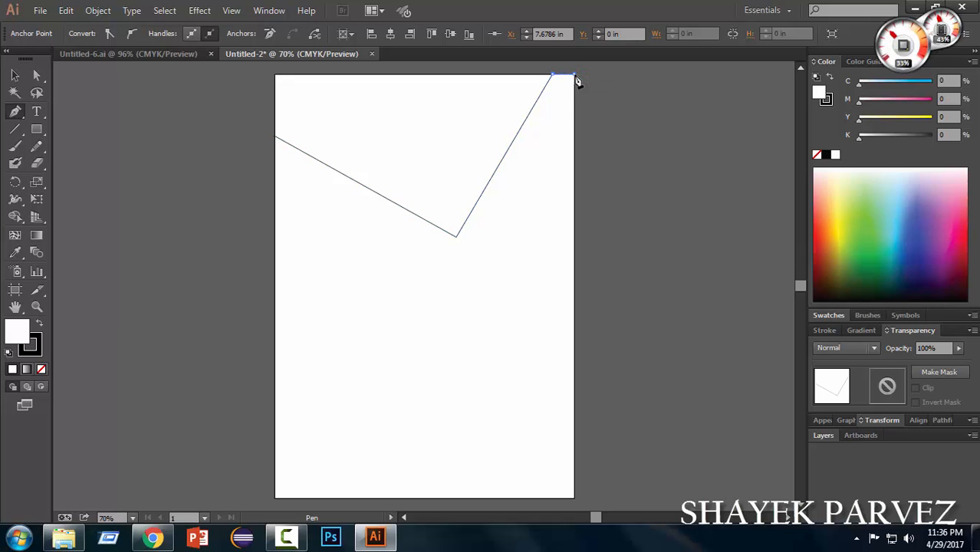
left_click(574, 103)
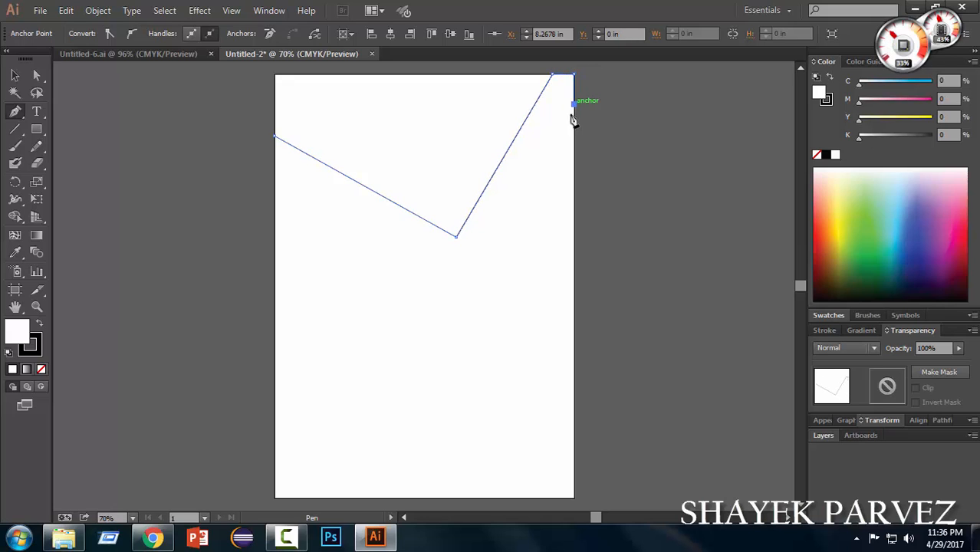
left_click(476, 281)
left_click(275, 137)
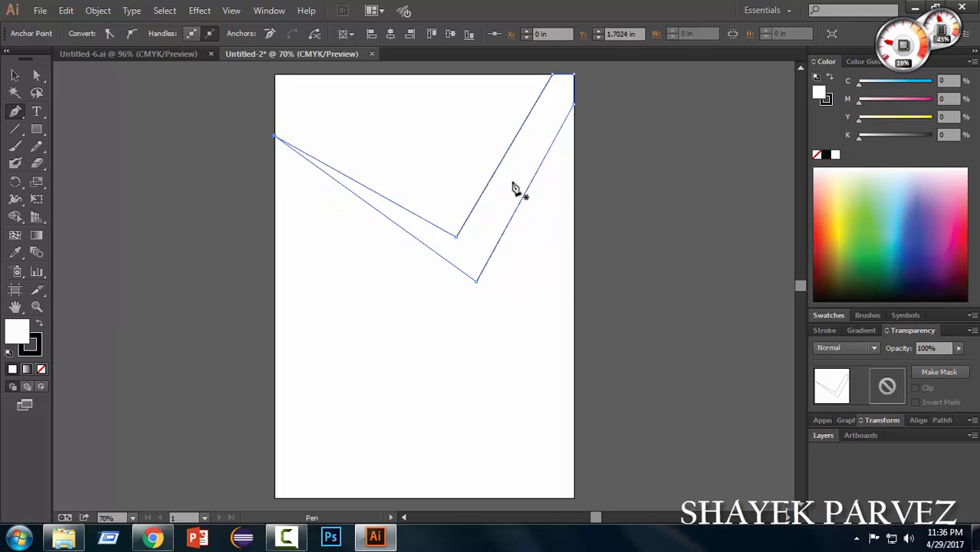
left_click(15, 75)
left_click(365, 342)
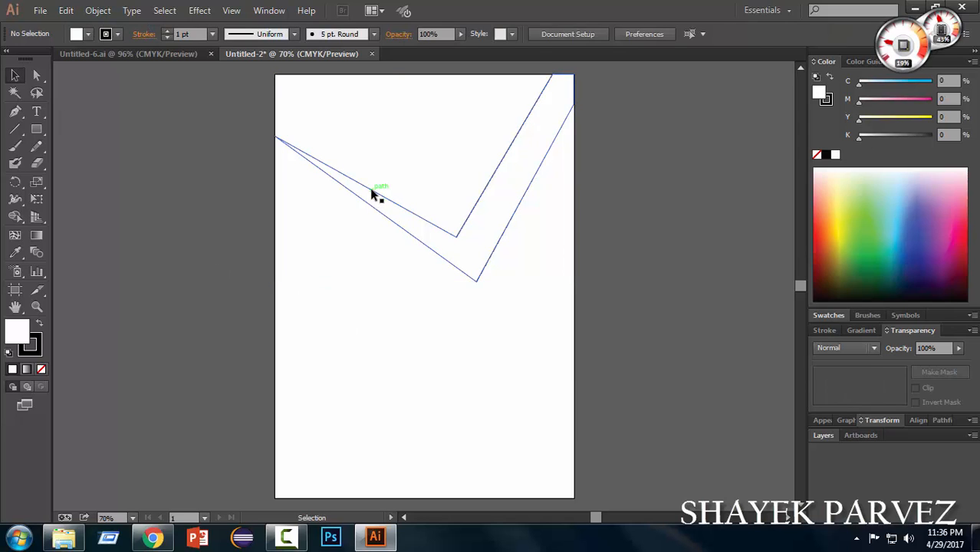
Remove the V-shaped band's stroke and fill it with orange (C 0, M 59, Y 100, K 0)
left_click(371, 194)
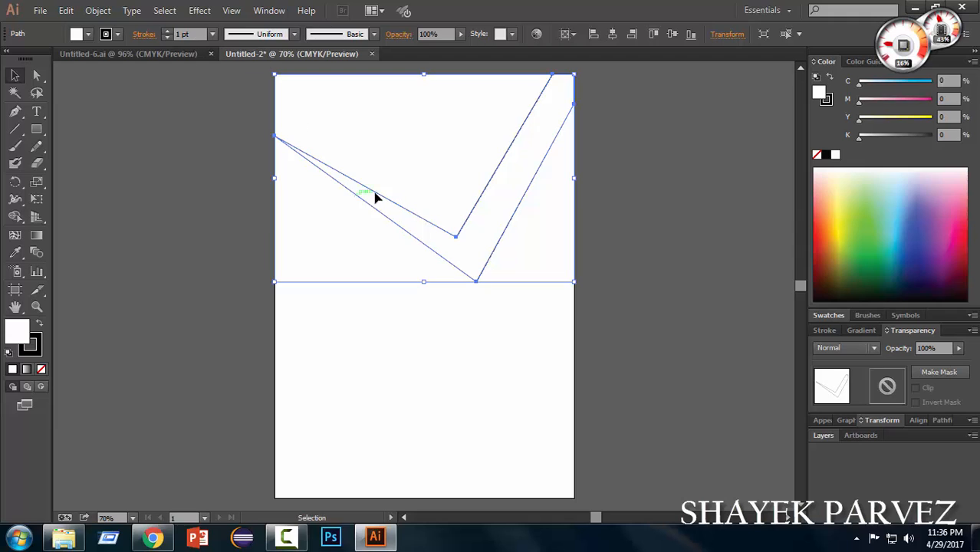
left_click(167, 36)
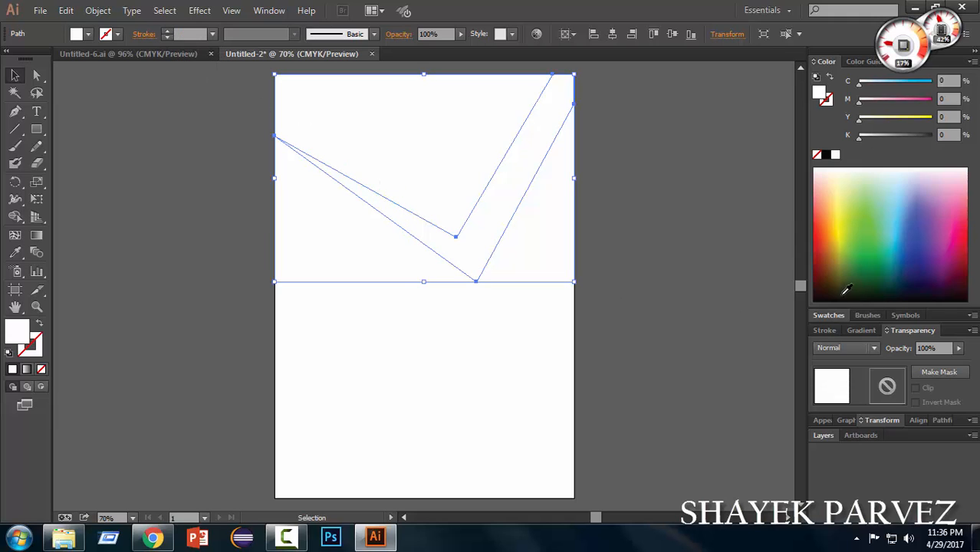
left_click(845, 232)
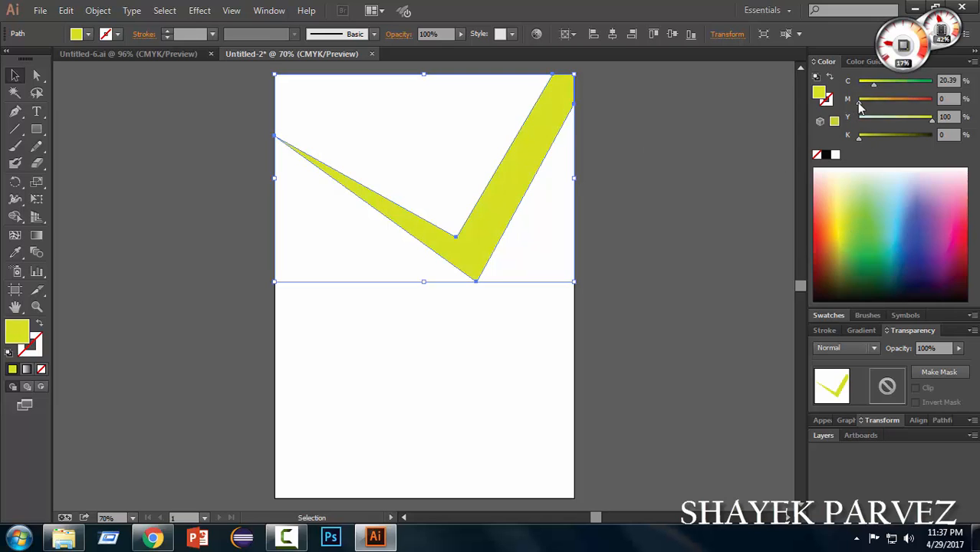
left_click_drag(858, 103, 847, 86)
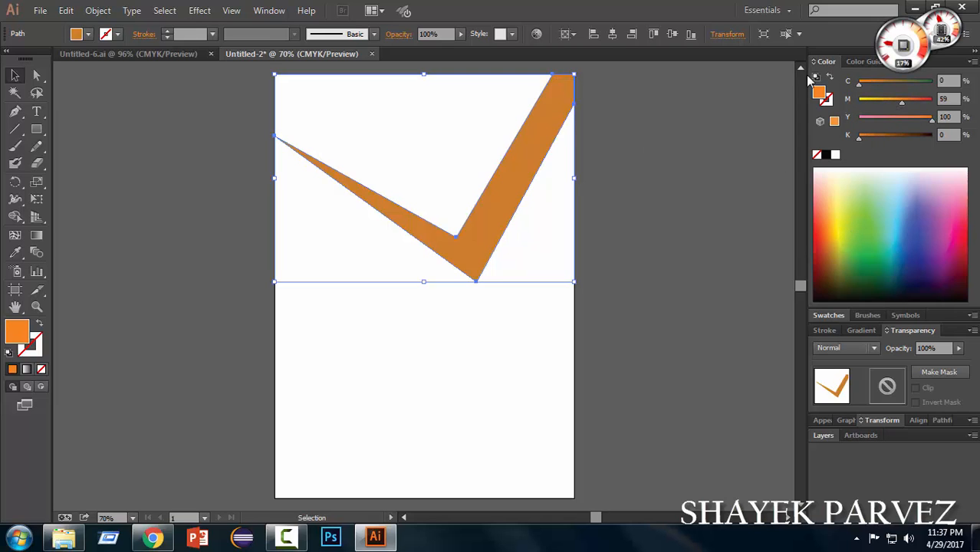
left_click(667, 209)
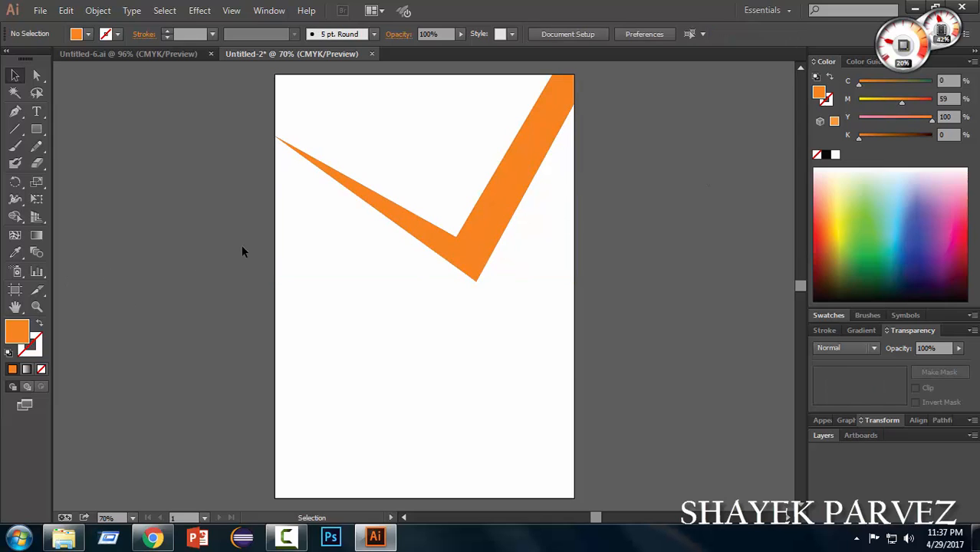
Draw a thin closed V-shaped band just below the orange one, spanning from its left tip to the page's top-right corner
left_click(16, 111)
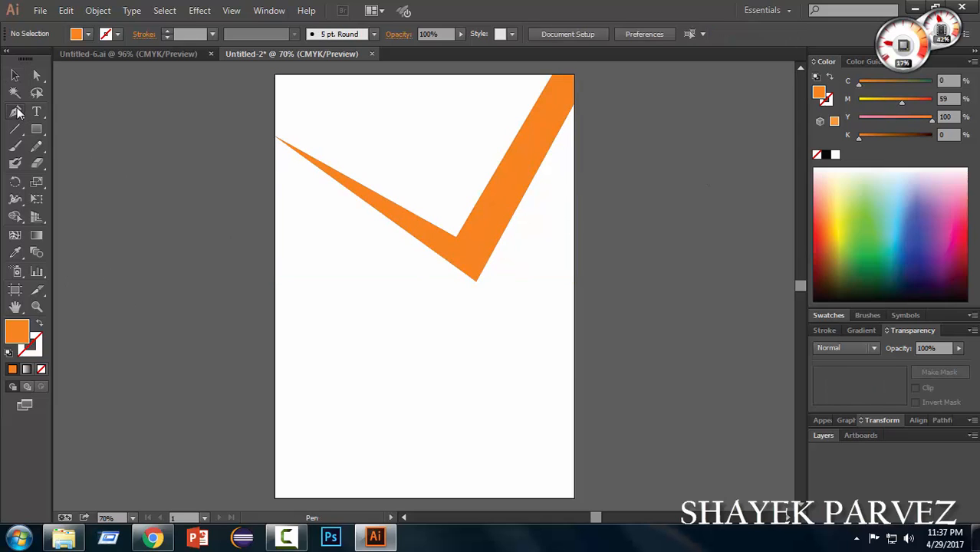
left_click(274, 138)
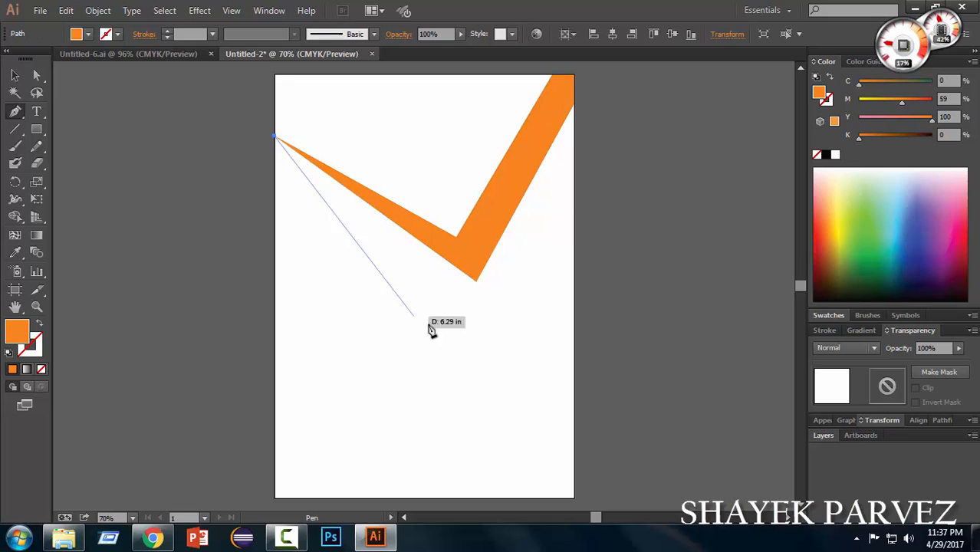
left_click(479, 292)
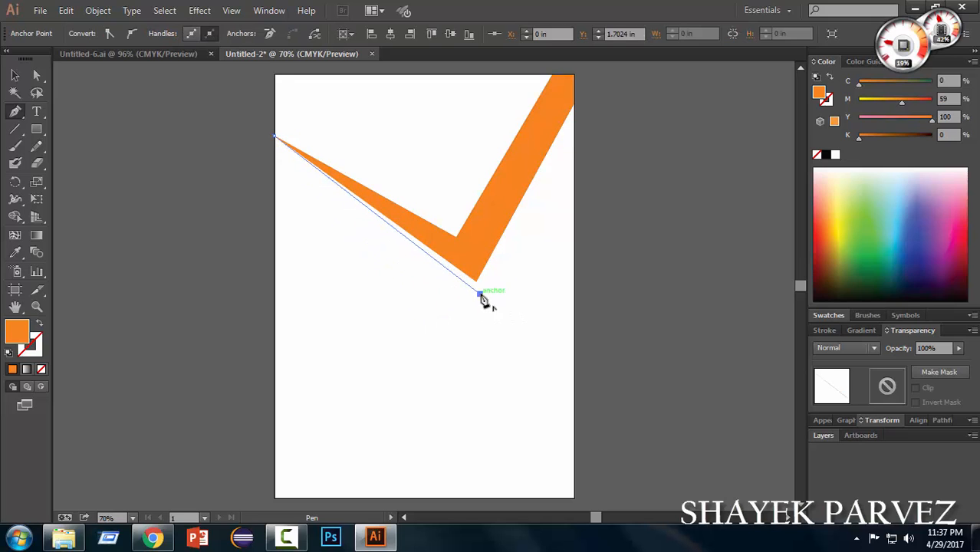
left_click(575, 76)
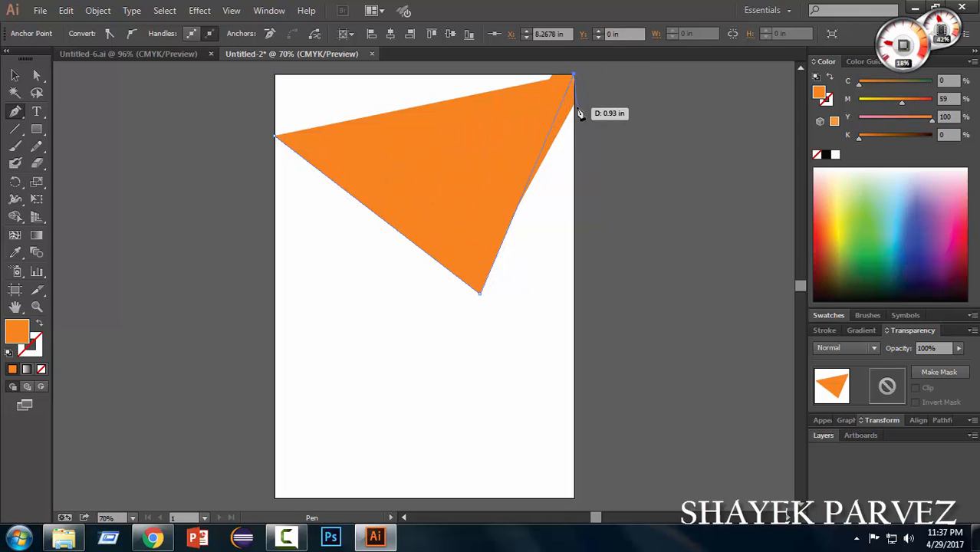
left_click(574, 104)
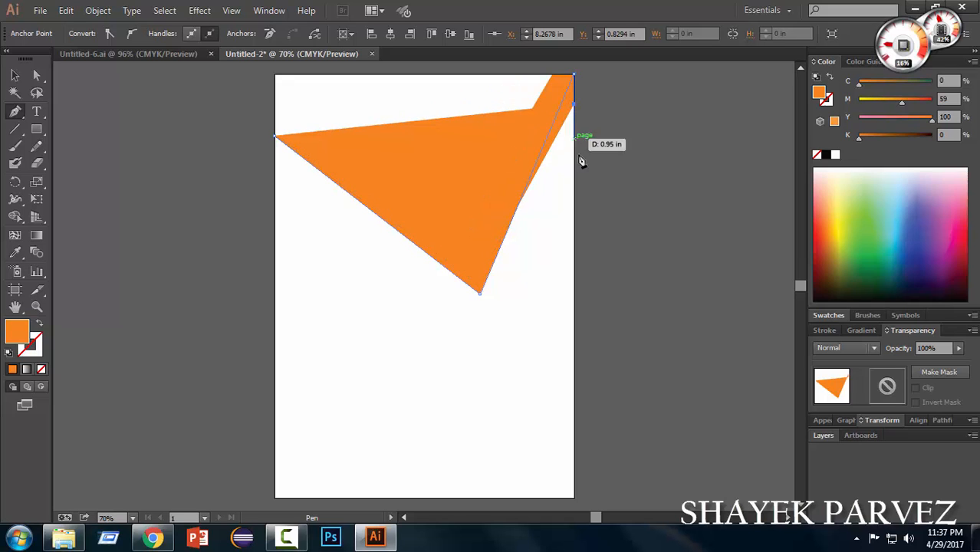
left_click(480, 304)
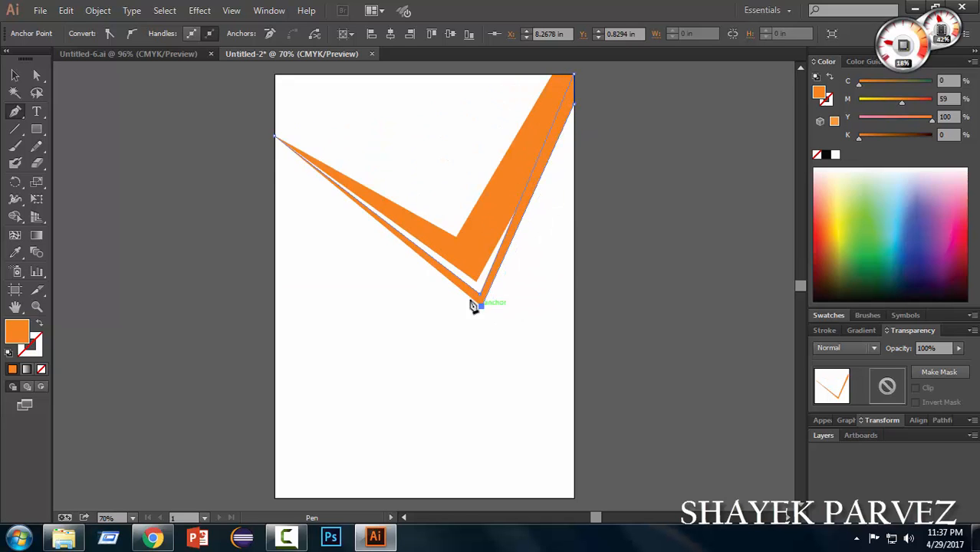
left_click(275, 137)
Try red, pink and dark purple fills on the thin lower V-shaped band
left_click(826, 244)
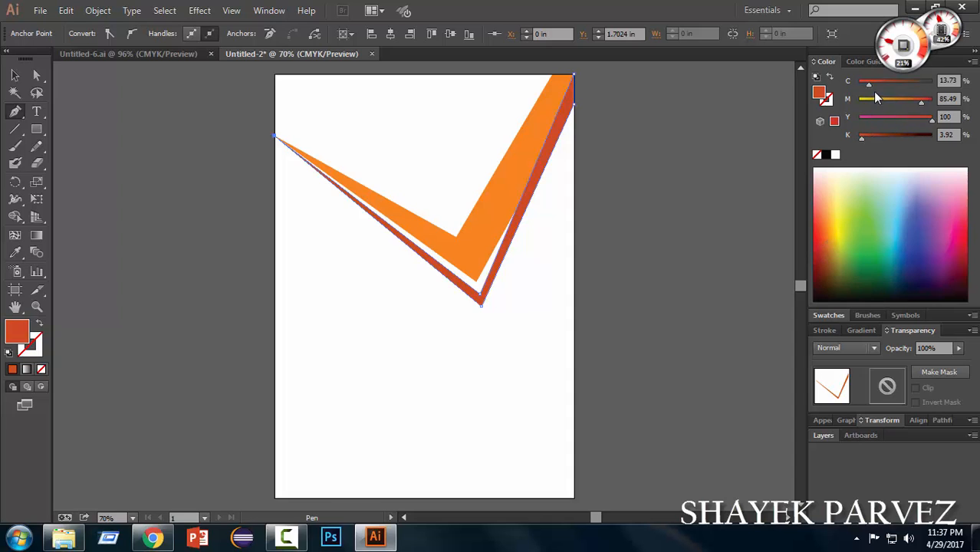
left_click(891, 120)
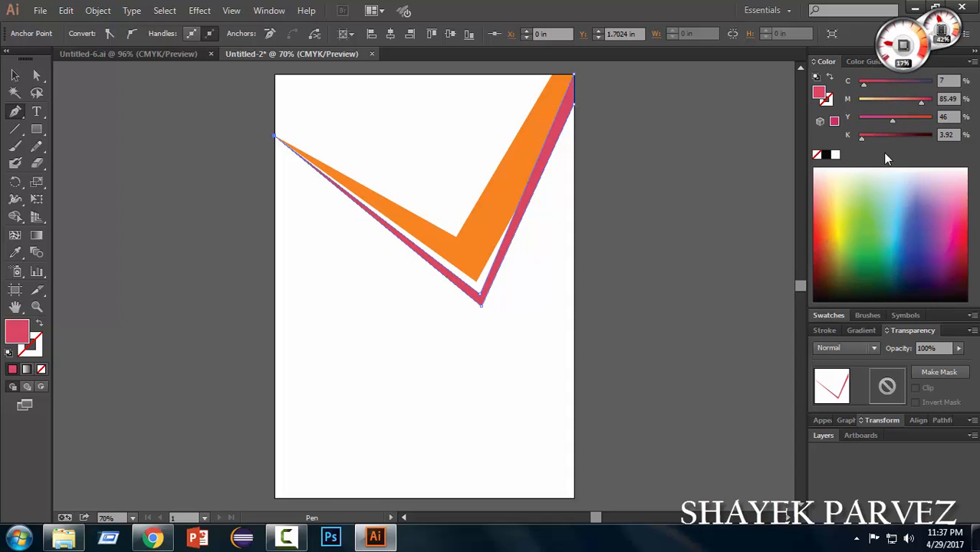
left_click(824, 237)
left_click(896, 136)
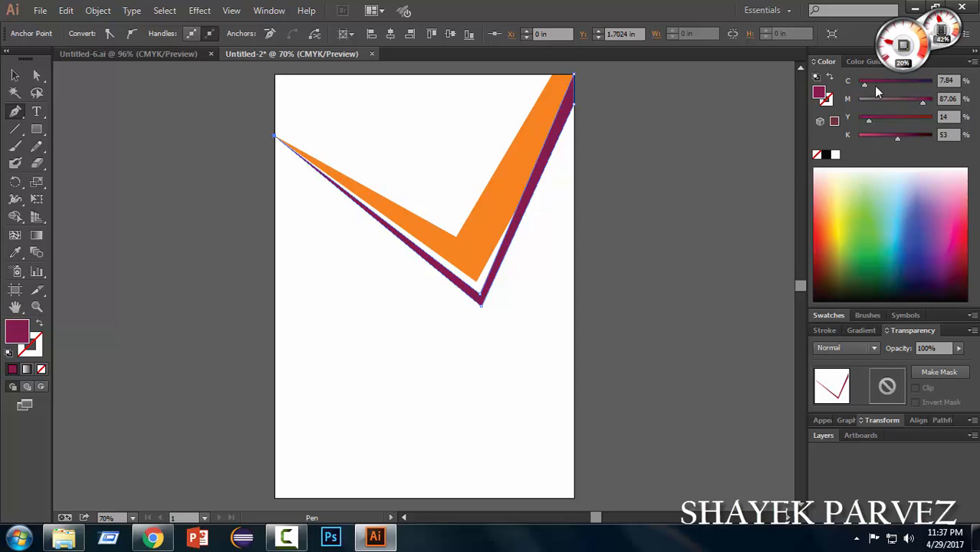
Fill the thin lower V-shaped band with magenta (C 4, M 100, Y 23.53, K 0) and deselect everything
left_click(956, 234)
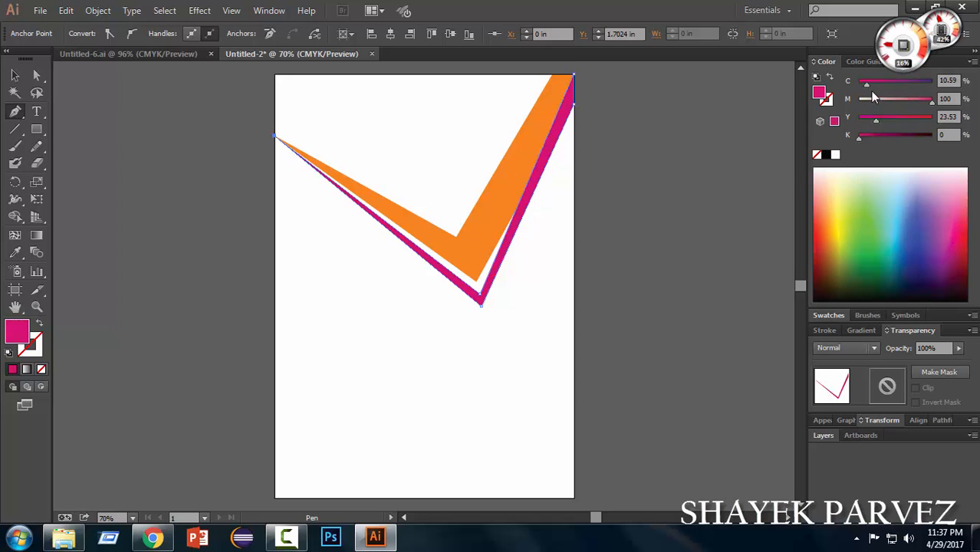
left_click(687, 294)
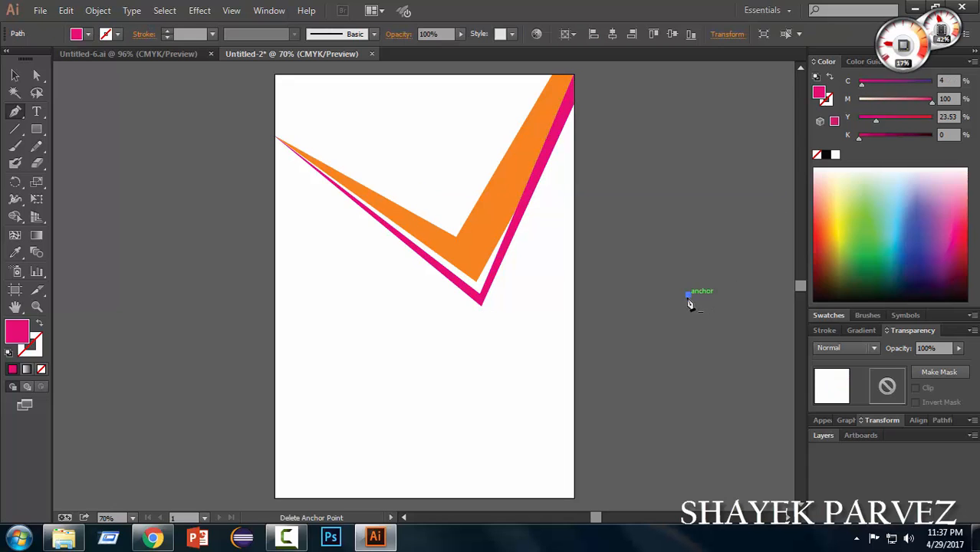
left_click(14, 75)
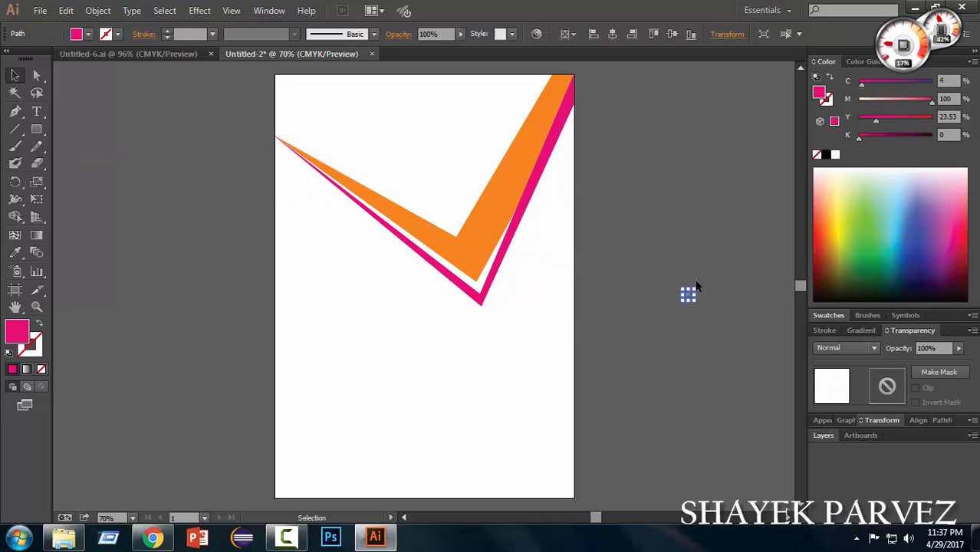
left_click(696, 286)
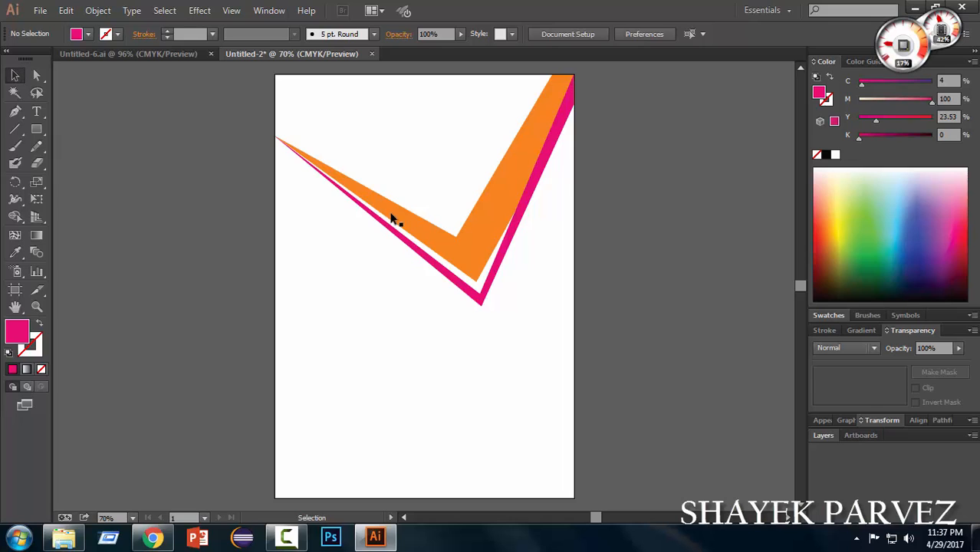
Draw a third closed V-shaped band over the orange one, from the page's left edge to its top-right corner
left_click(15, 111)
left_click(276, 138)
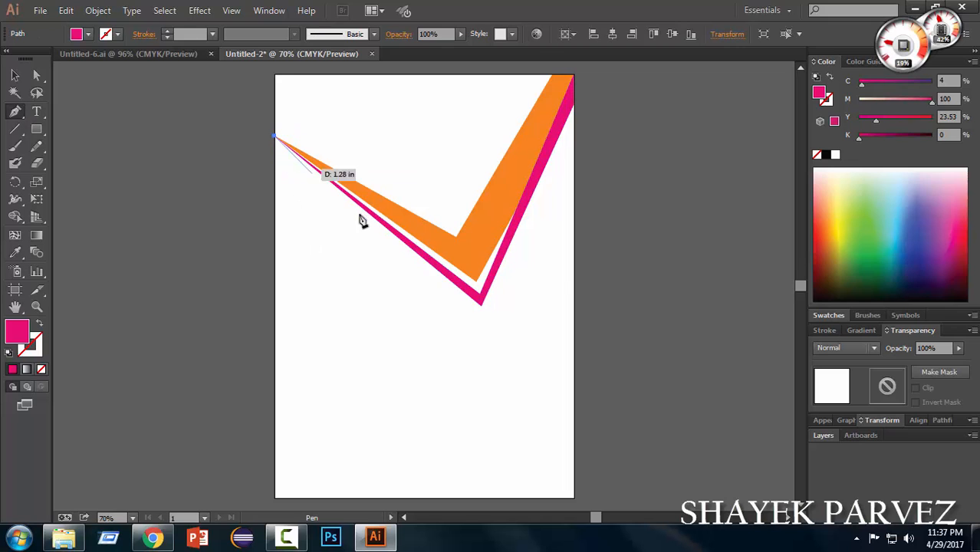
left_click(473, 268)
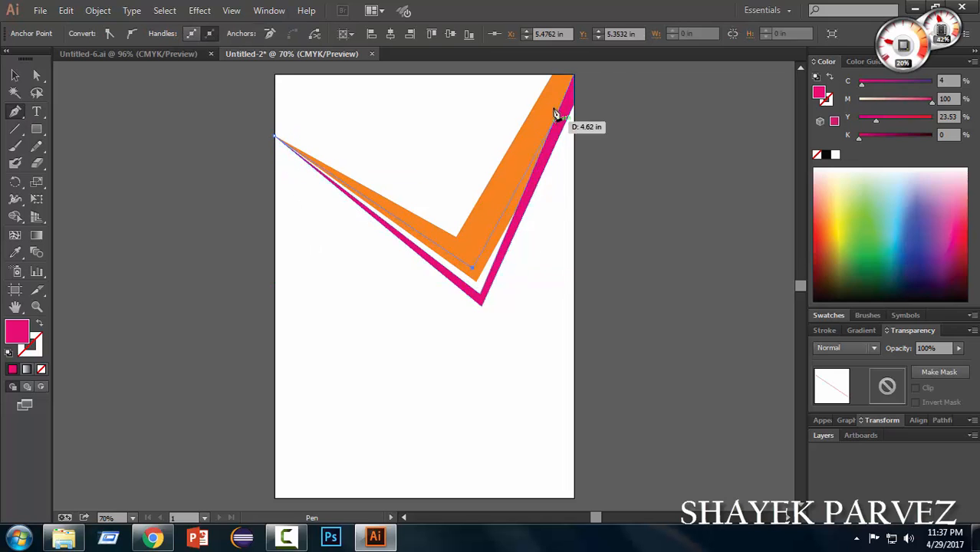
left_click(574, 77)
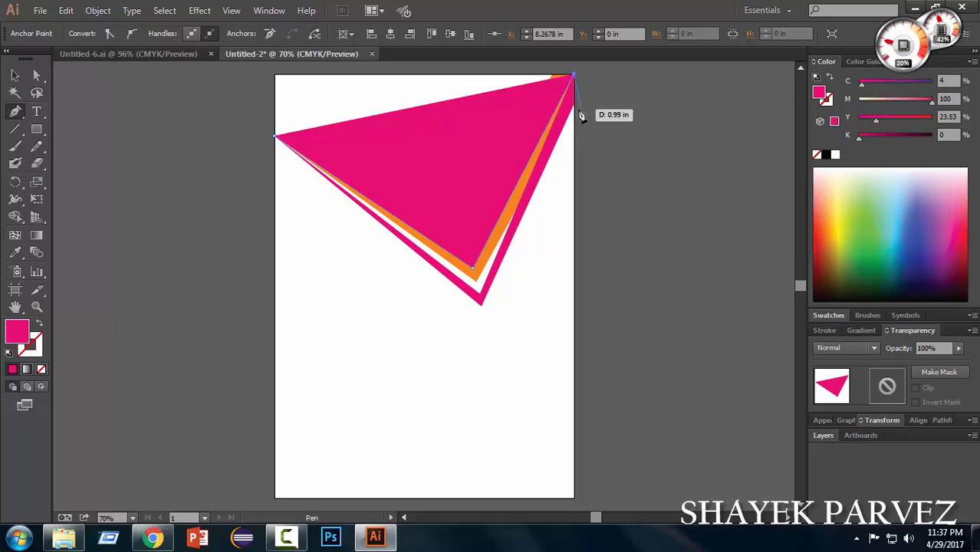
left_click(460, 249)
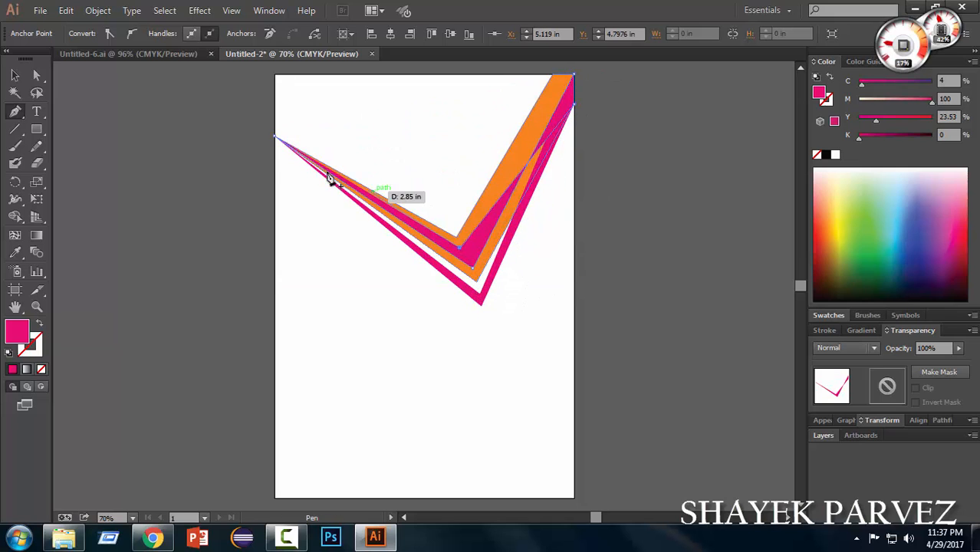
left_click(275, 139)
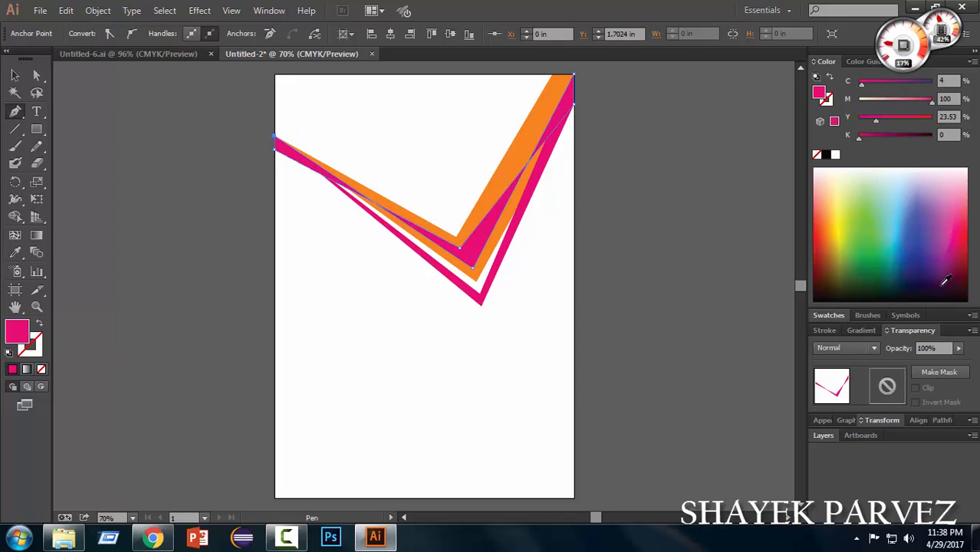
Fill the third V-shaped band with green (C 83.53, M 0, Y 100, K 41) and deselect it
left_click(866, 270)
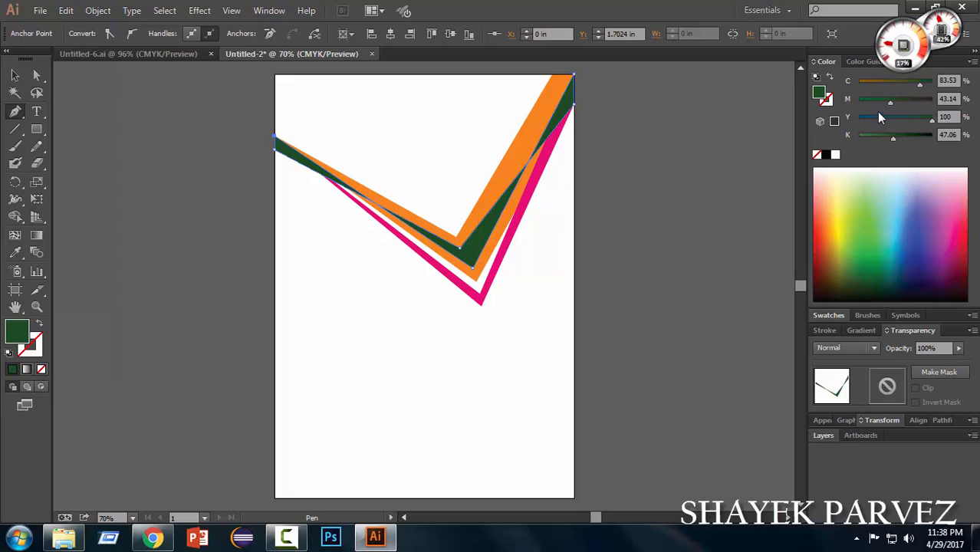
left_click_drag(889, 101, 862, 103)
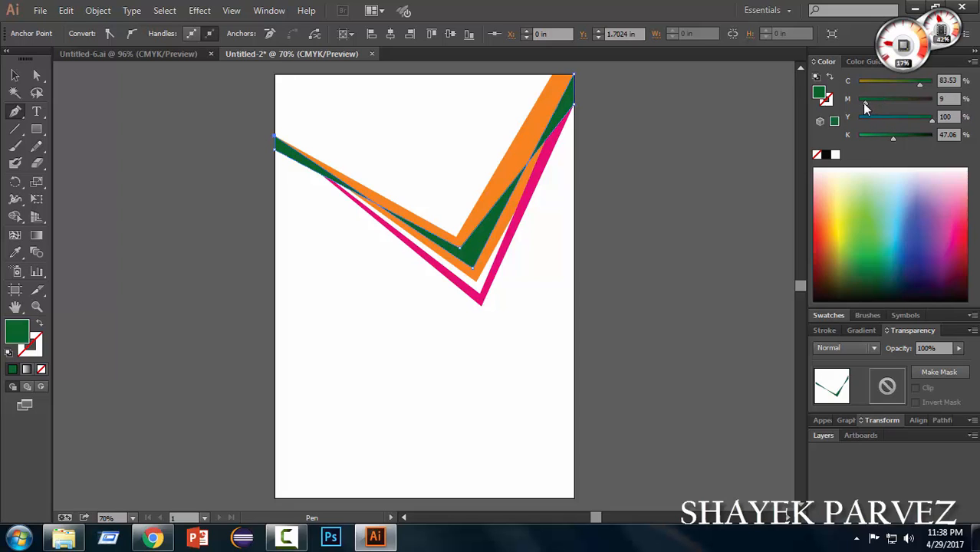
left_click(879, 138)
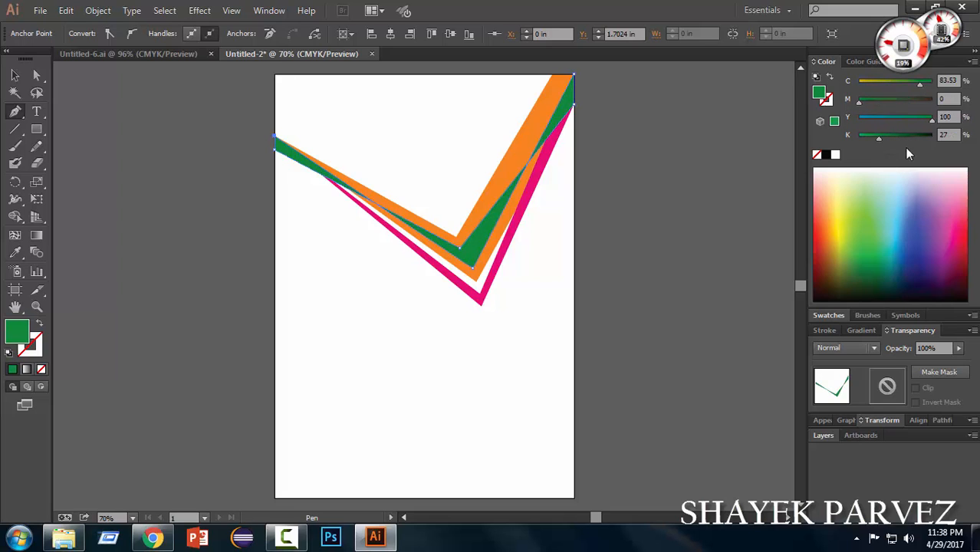
left_click(888, 136)
left_click(15, 74)
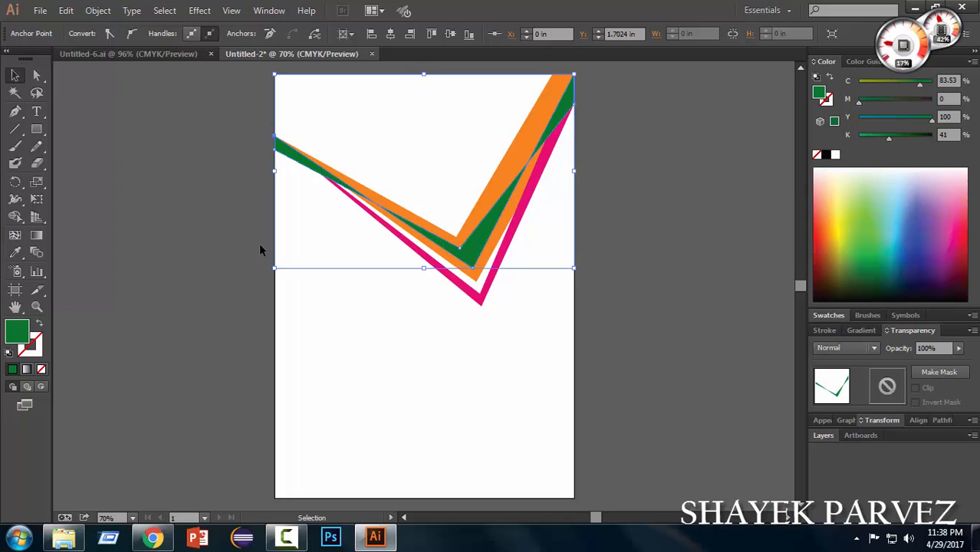
left_click(253, 330)
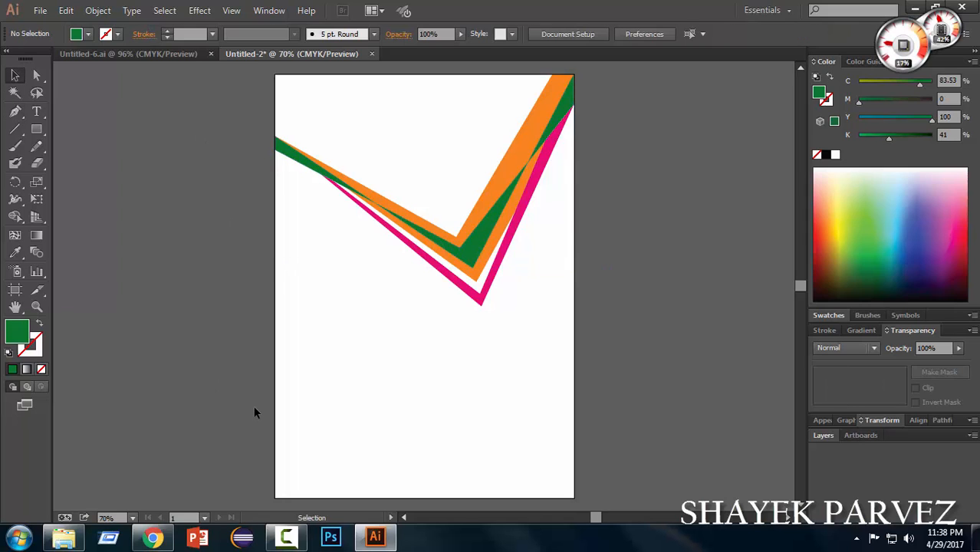
Draw a fourth closed V-shaped band from the page's left edge to its top-right corner, with its outer tip at about X 5.93 in, Y 6.4 in
left_click(15, 111)
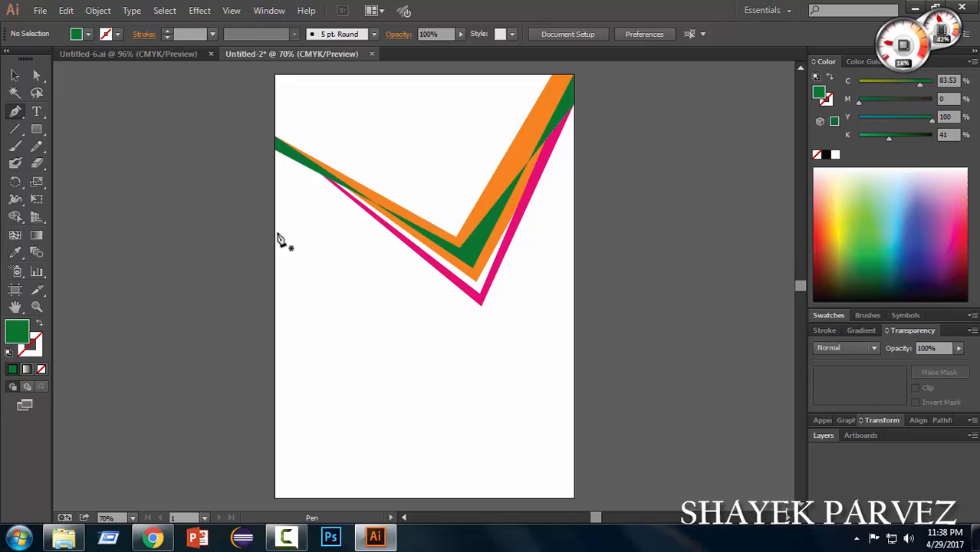
left_click(277, 153)
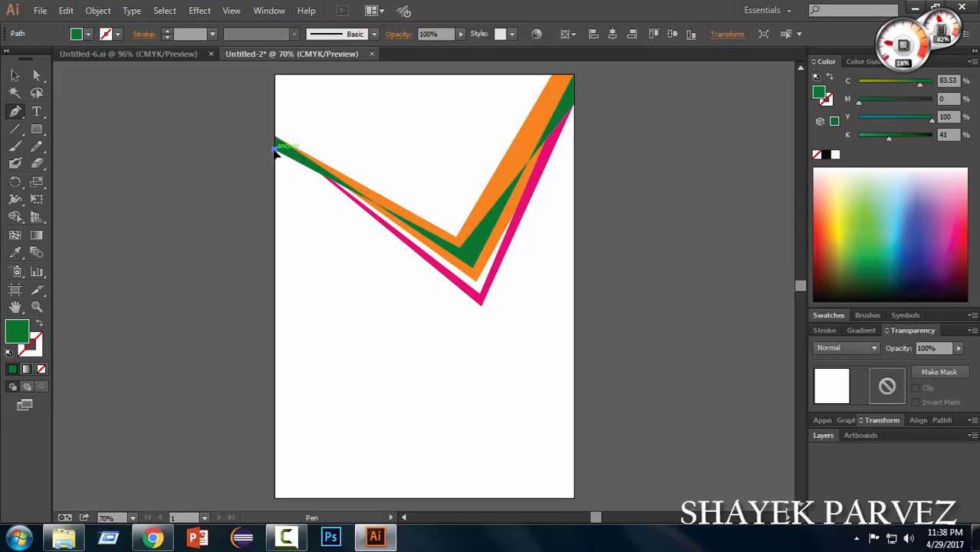
left_click(488, 304)
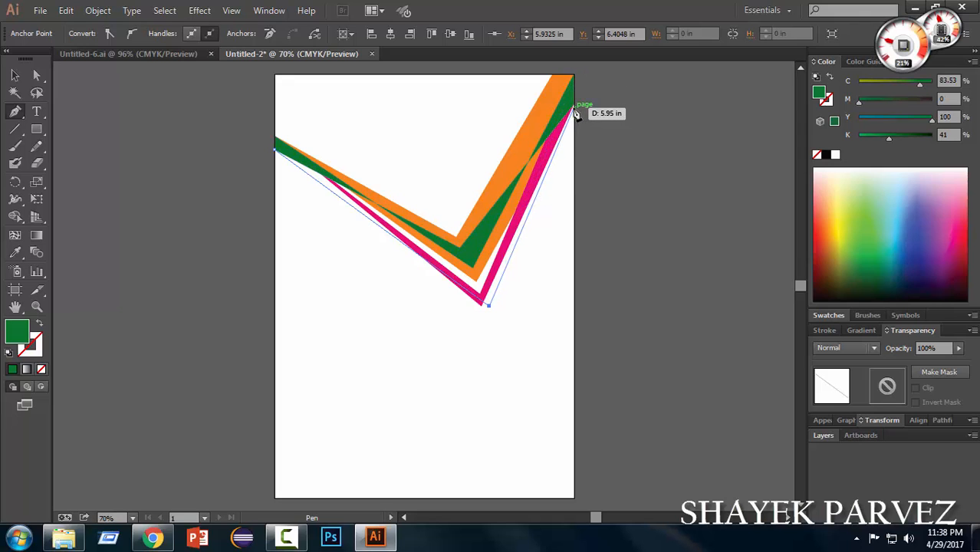
left_click(575, 106)
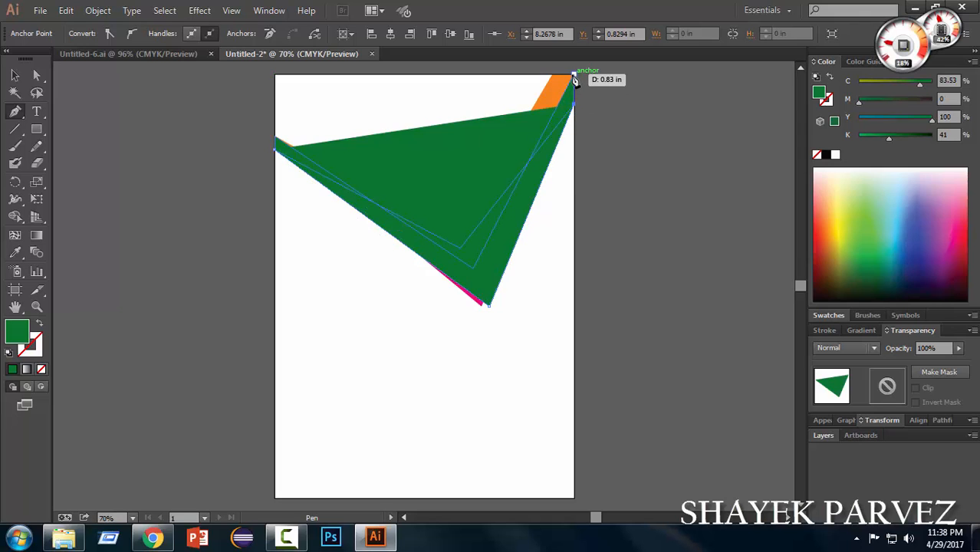
left_click(574, 75)
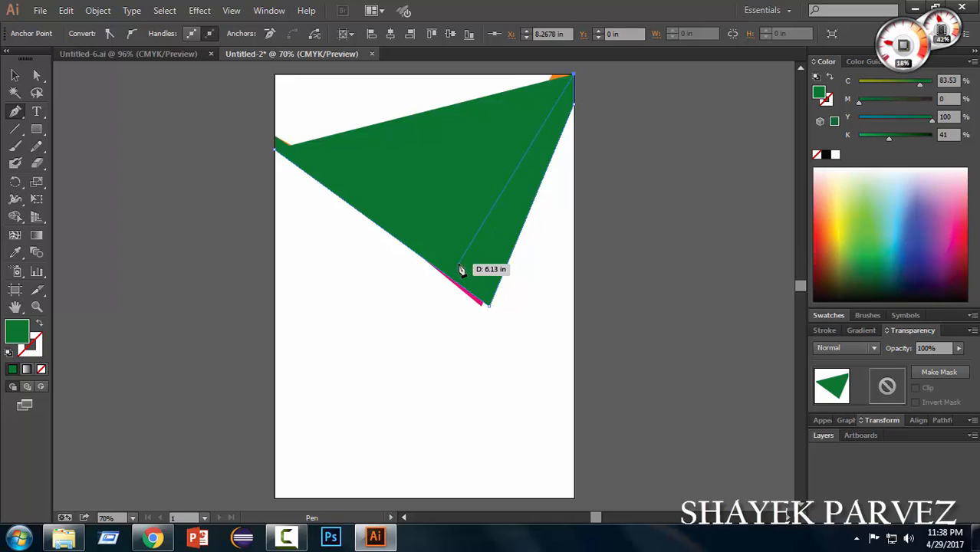
left_click(469, 268)
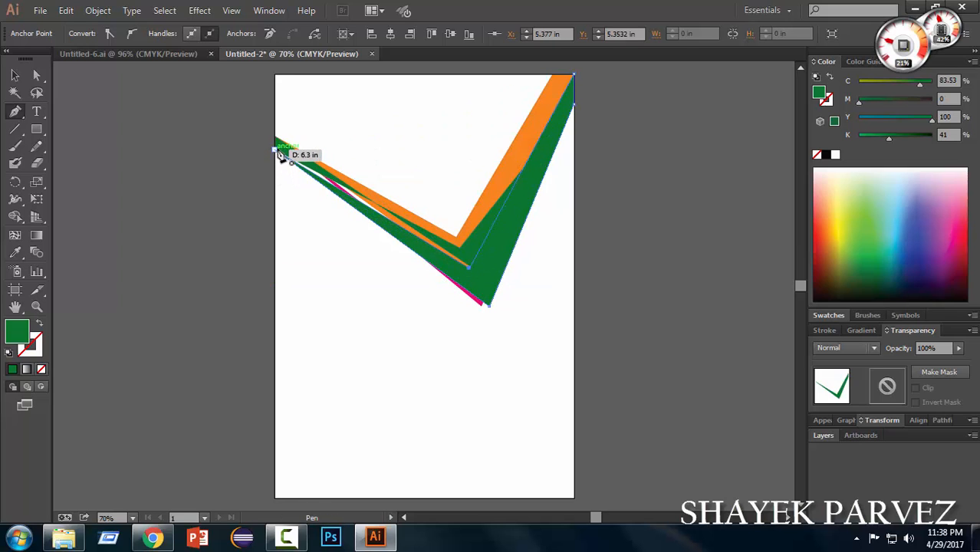
left_click(277, 151)
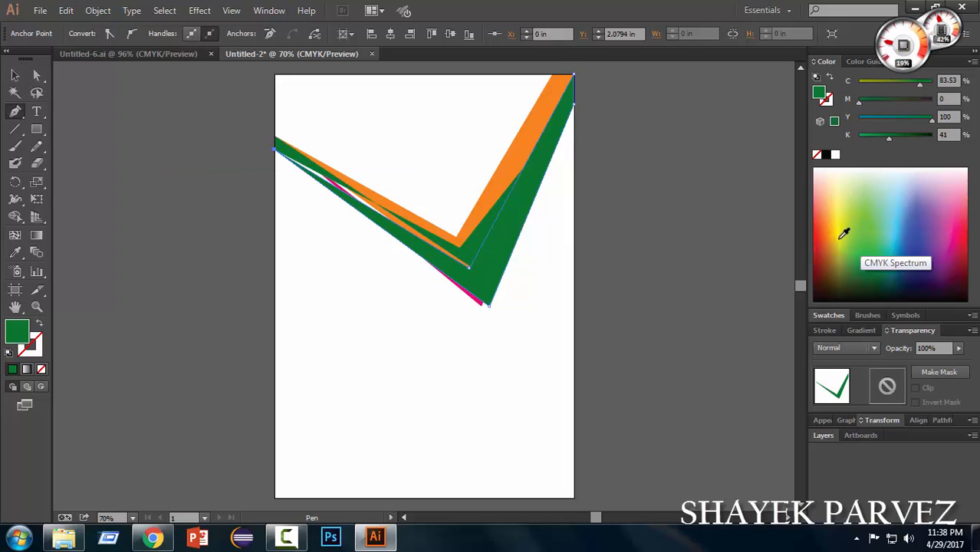
Fill the fourth V-shaped band with the existing band's orange (C 0, M 59, Y 100, K 0) and deselect it
left_click(840, 238)
left_click(864, 82)
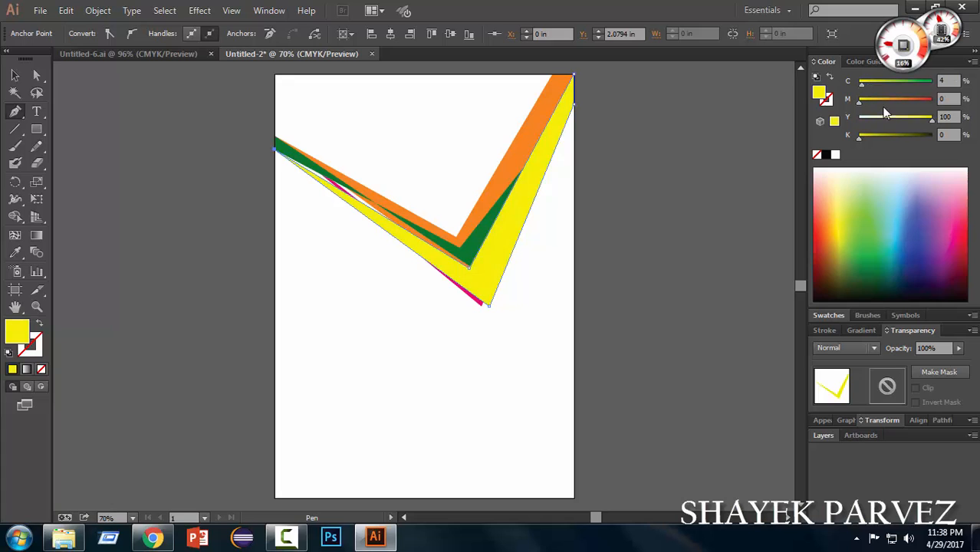
left_click(897, 102)
left_click(15, 252)
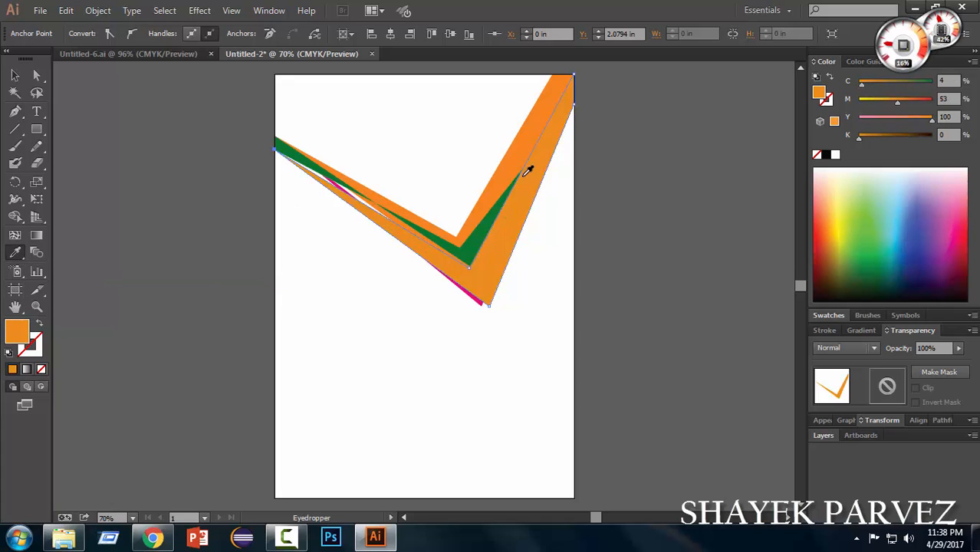
key("v")
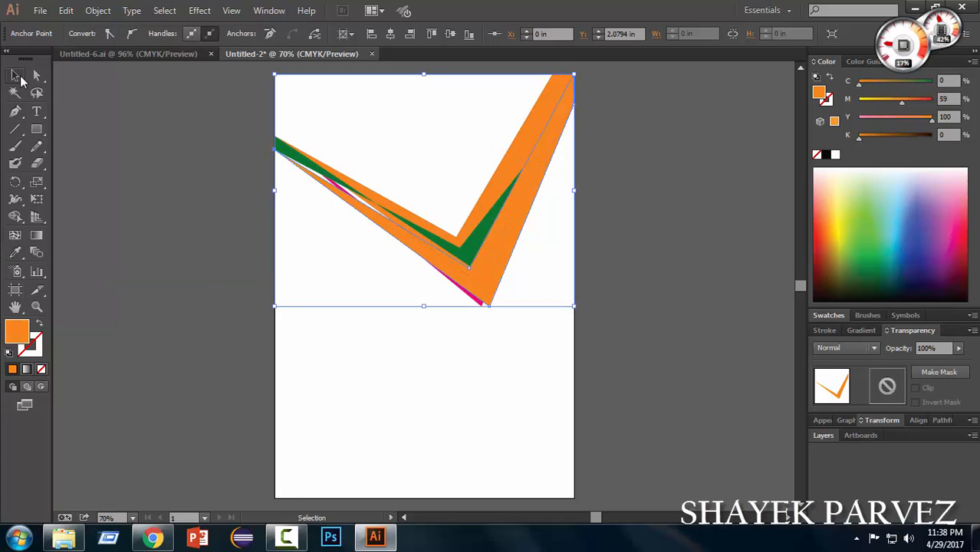
left_click(343, 351)
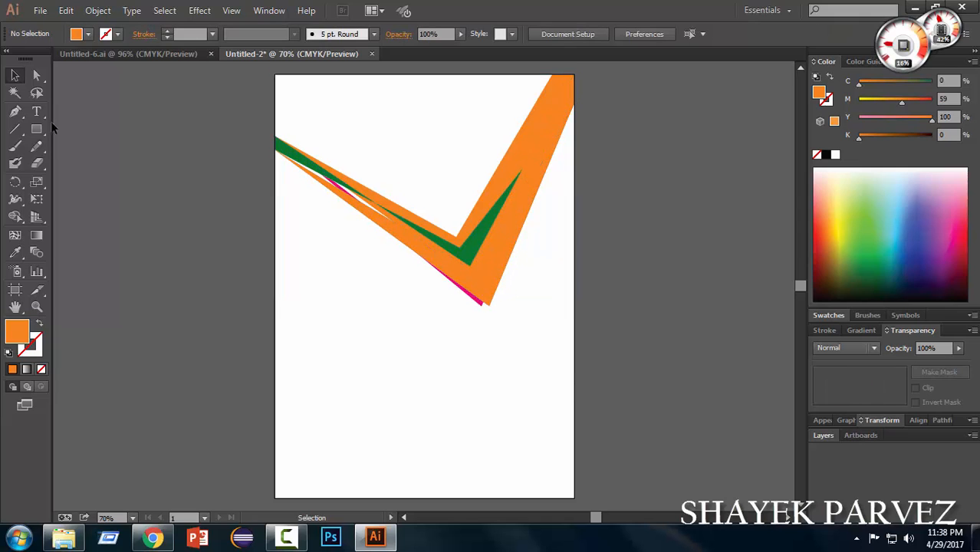
Draw a fifth closed V-shaped band with outer tip at about X 6.17 in, Y 6.17 in and inner tip at about X 5.6 in, Y 5.35 in
left_click(15, 111)
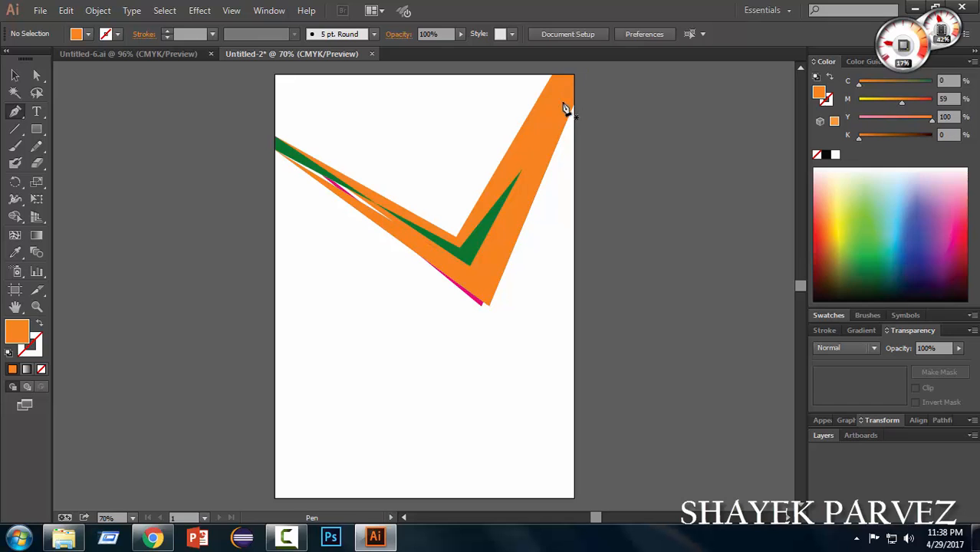
left_click(276, 147)
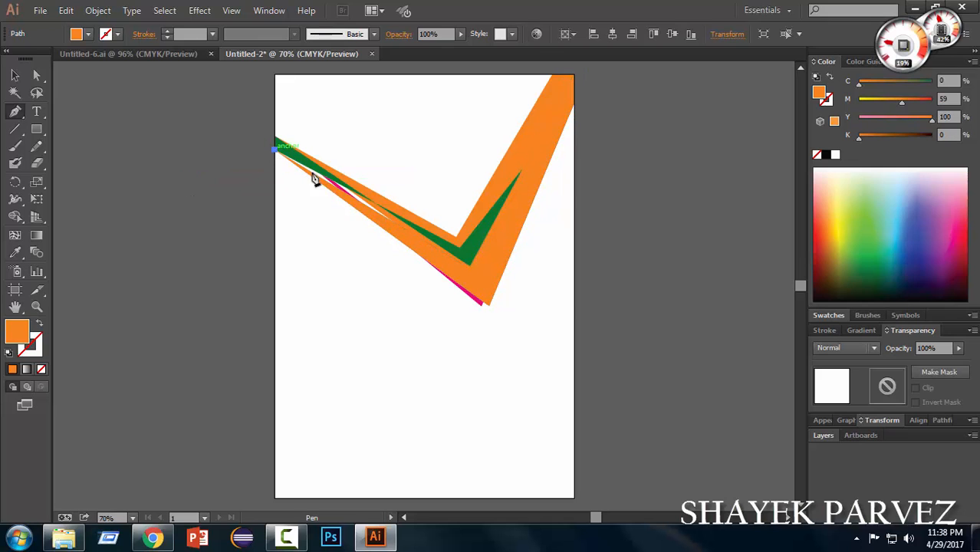
left_click(497, 297)
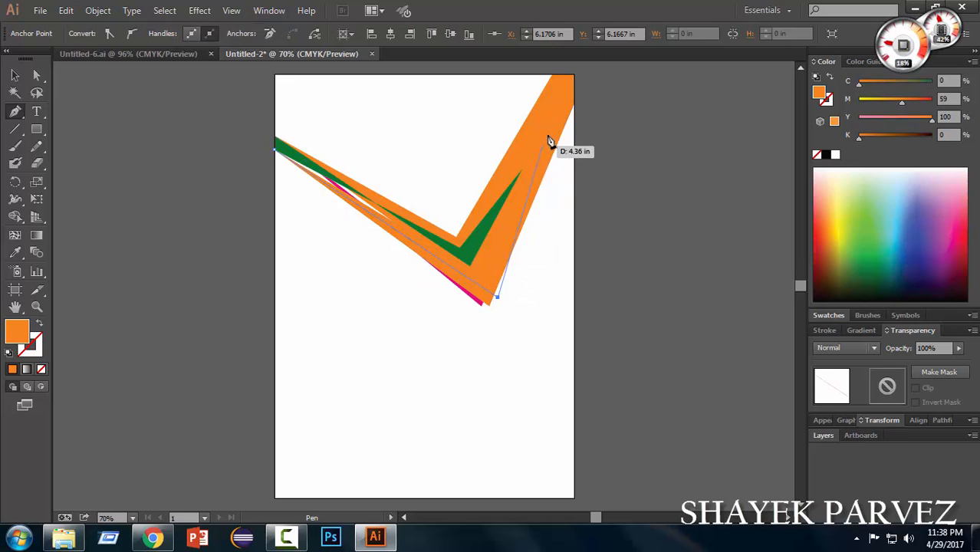
left_click(573, 105)
left_click(574, 76)
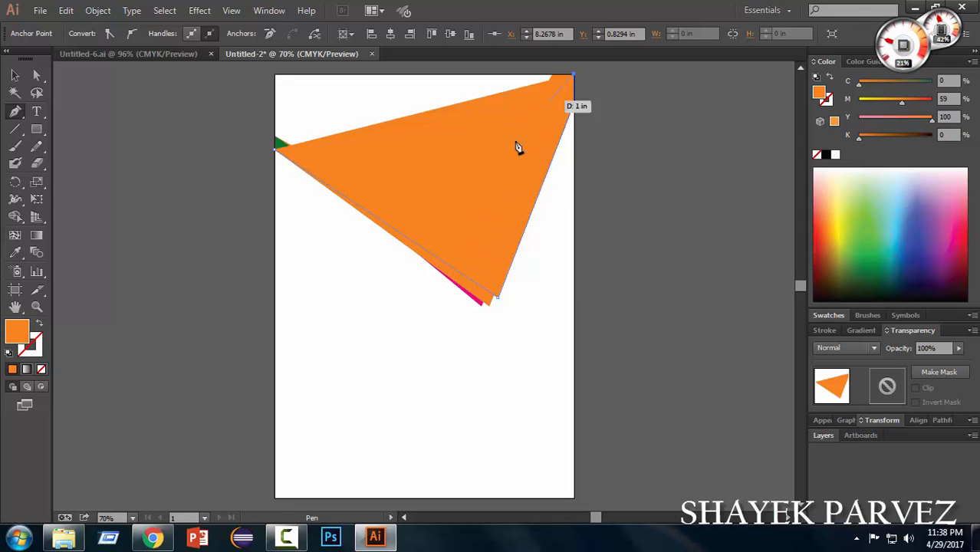
left_click(476, 269)
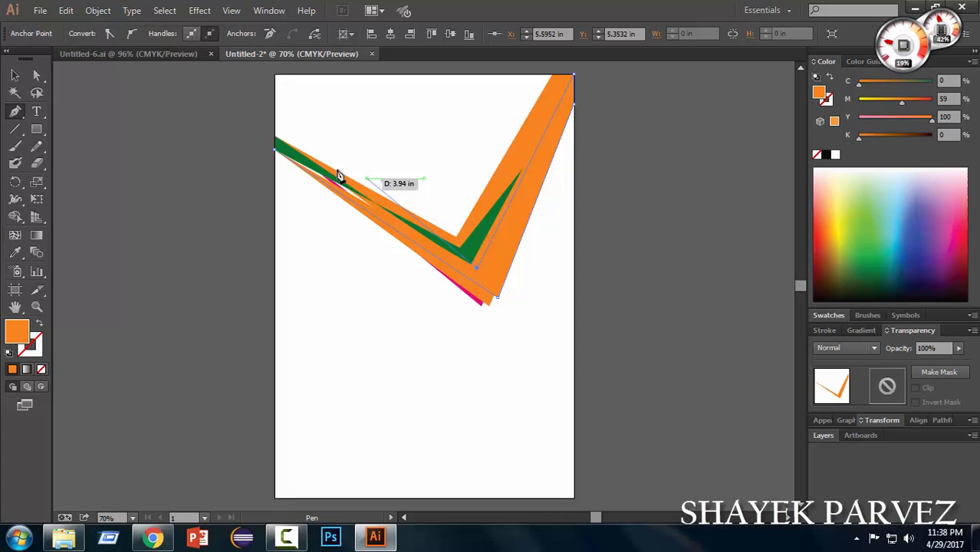
left_click(278, 153)
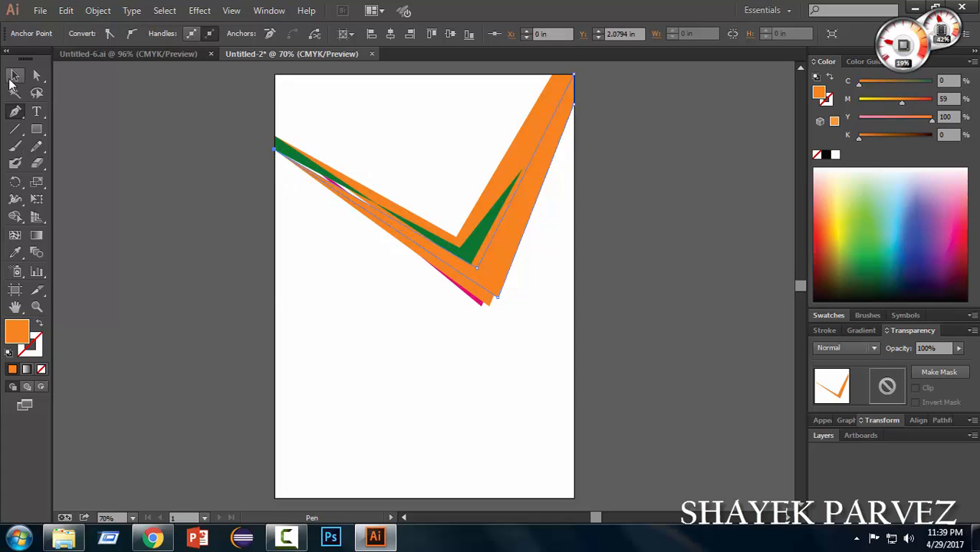
left_click(15, 74)
left_click(383, 347)
Draw a sixth closed V-shaped band with outer tip at about X 5.91 in, Y 6.7 in and inner tip at about X 5.08 in, Y 5.59 in
key("p")
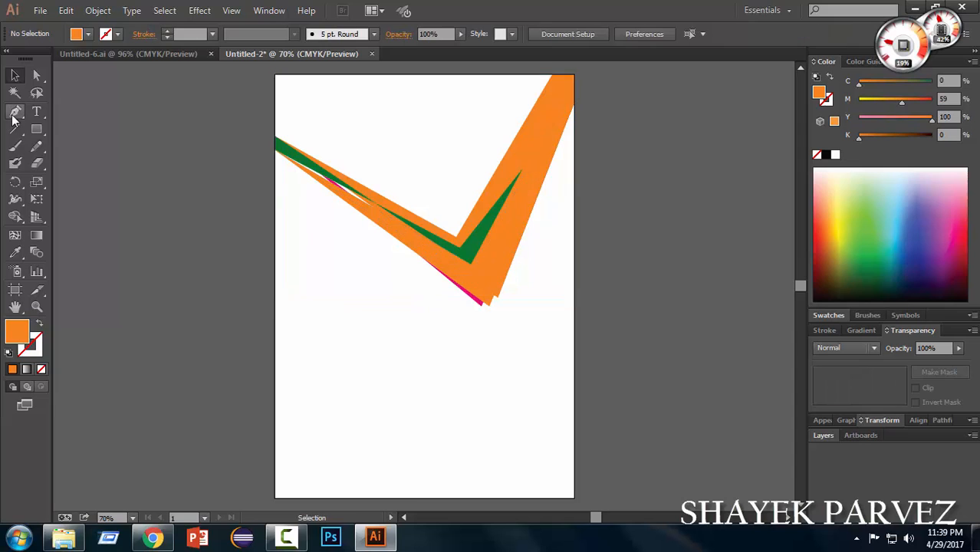
left_click(277, 153)
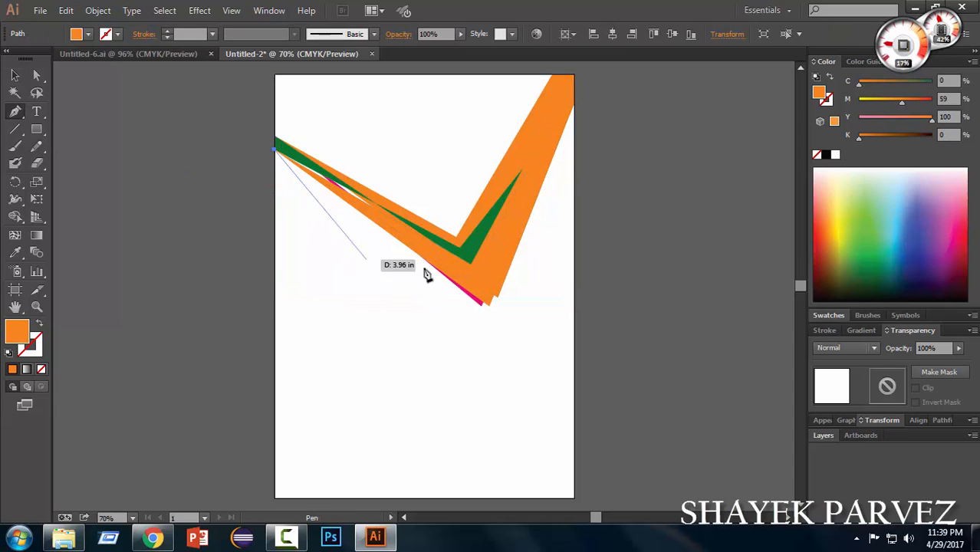
left_click(488, 315)
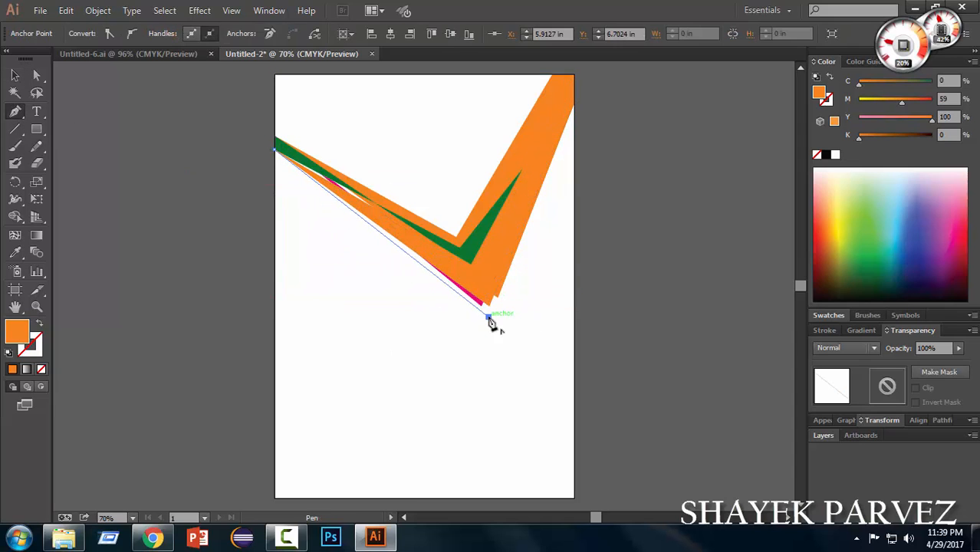
left_click(573, 77)
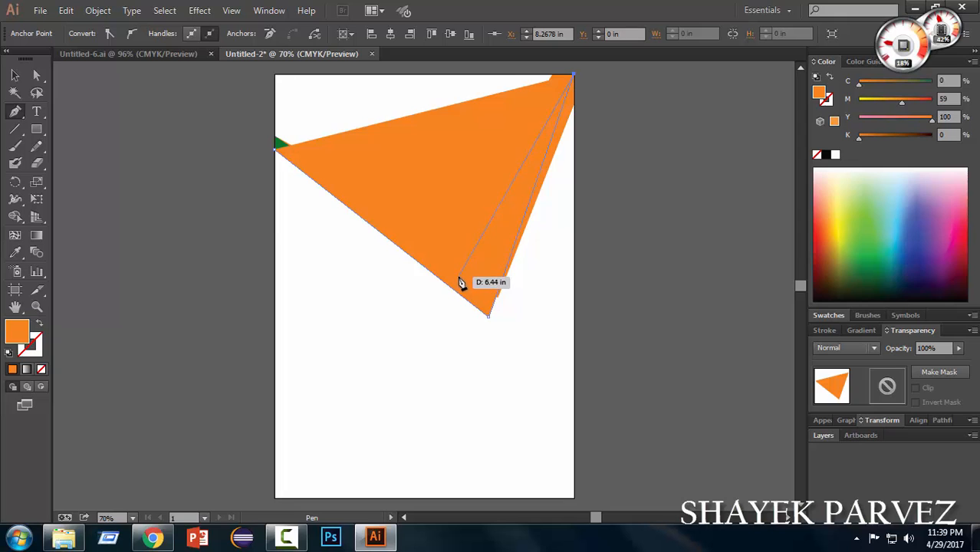
left_click(460, 276)
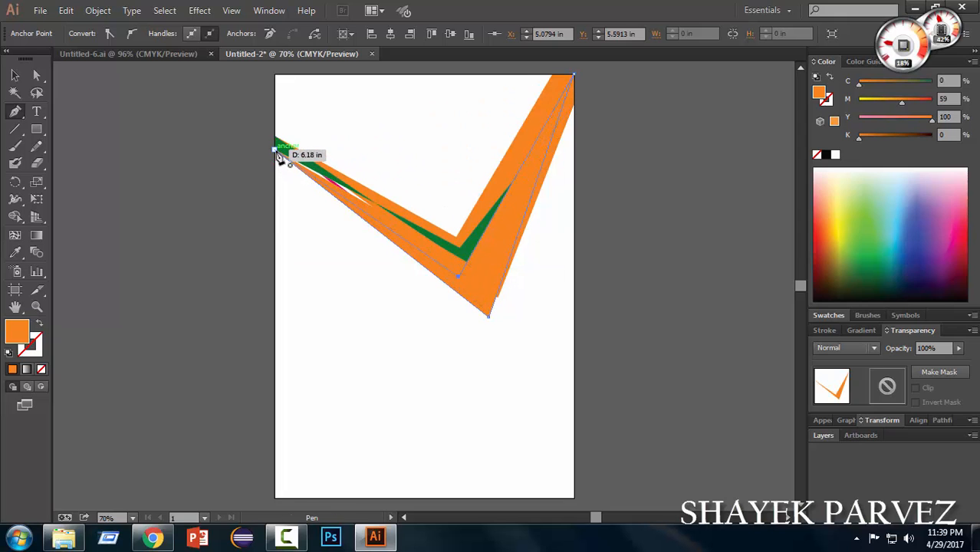
left_click(275, 149)
left_click(17, 77)
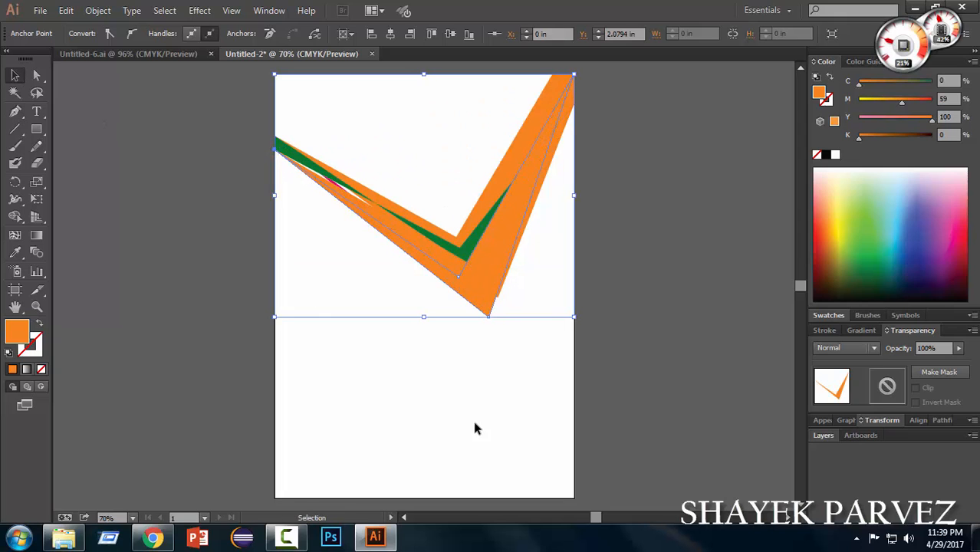
left_click(473, 421)
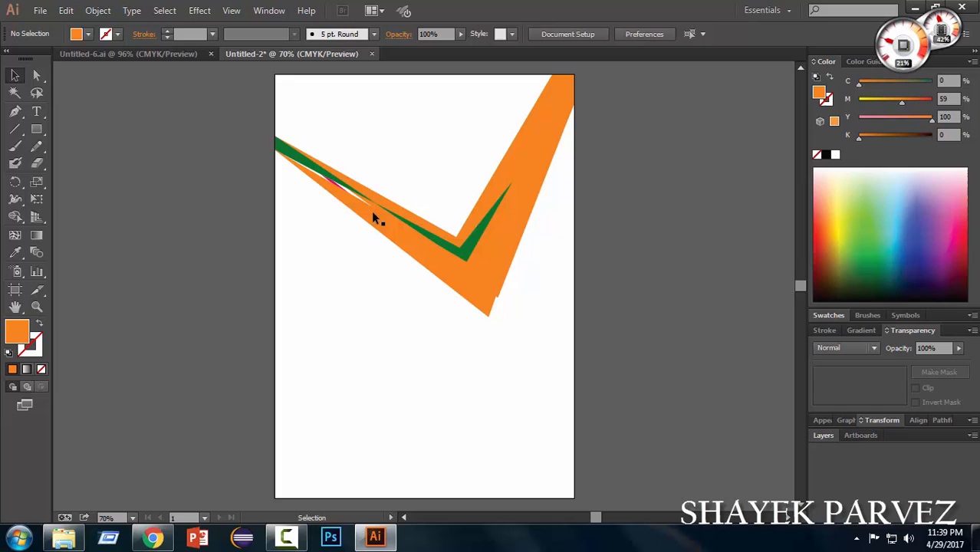
Fill the lowest V-shaped band with magenta (C 0, M 100, Y 24, K 0) and deselect it
left_click(483, 301)
left_click(942, 241)
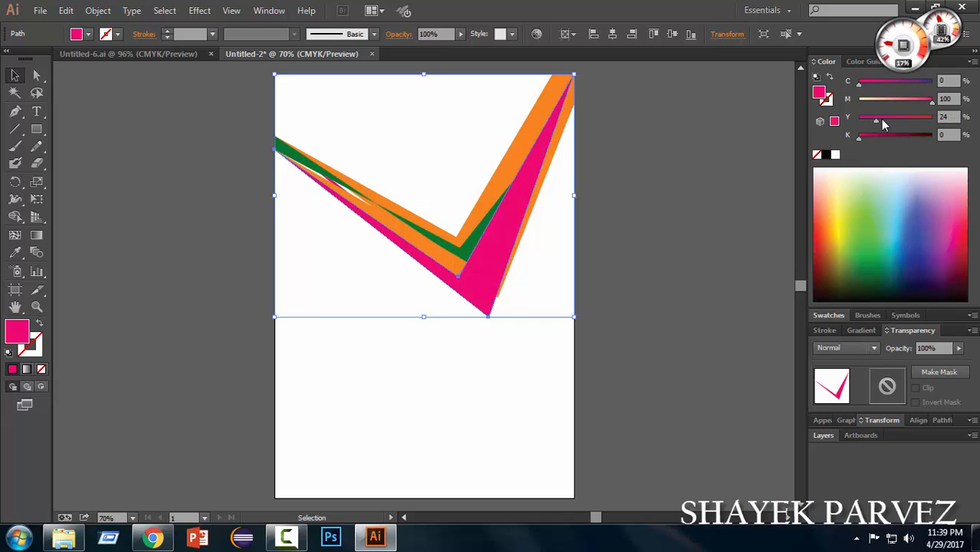
left_click(690, 289)
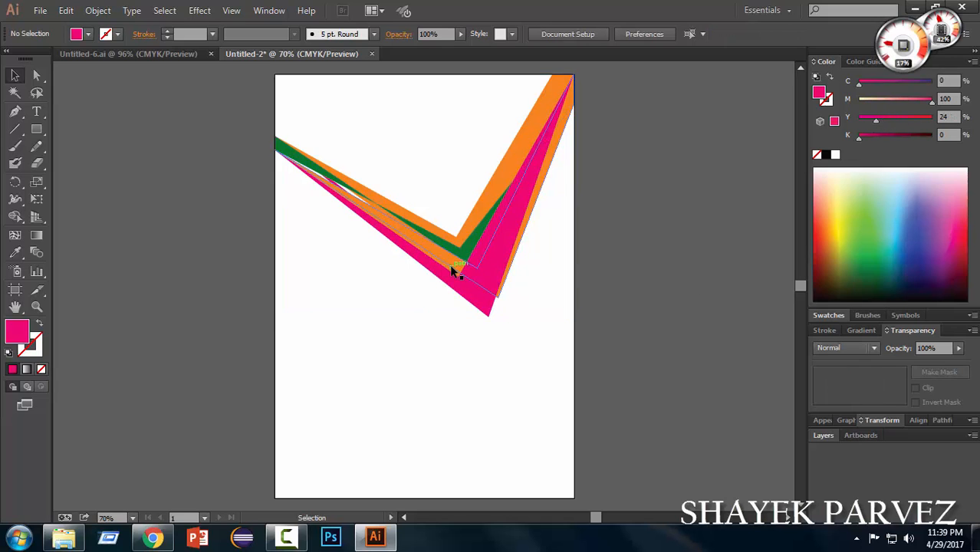
Try a light green fill (C 40.78, M 0, Y 73.33, K 0) on the large magenta band and undo it
left_click(454, 273)
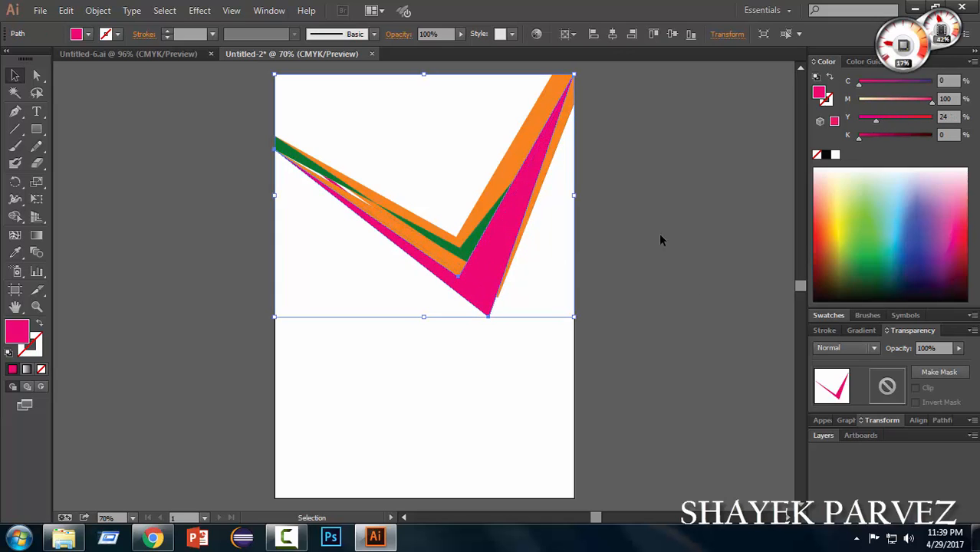
left_click(866, 210)
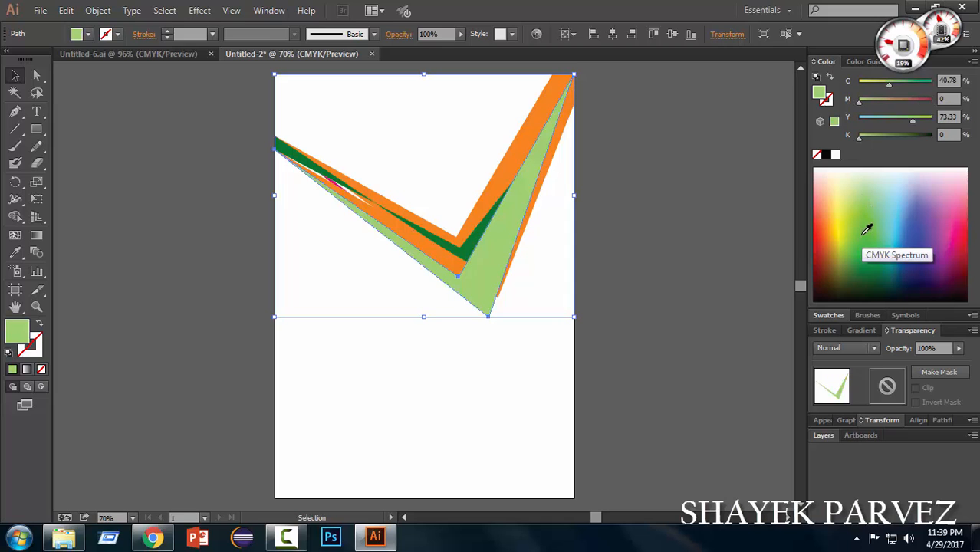
key("ctrl+z")
left_click(339, 250)
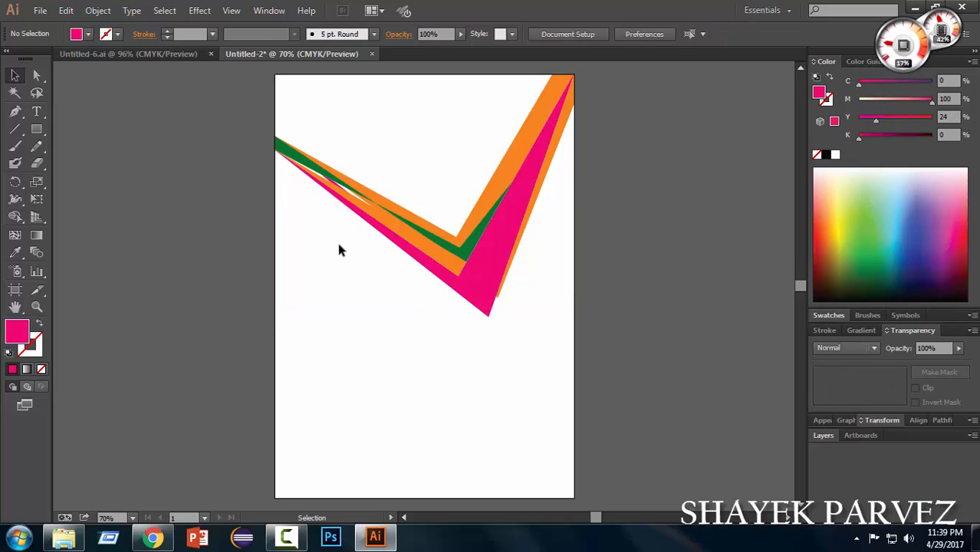
Fill the fifth V-shaped band with green (C 91, M 8, Y 100, K 6.27) and deselect it
left_click(420, 245)
left_click(865, 258)
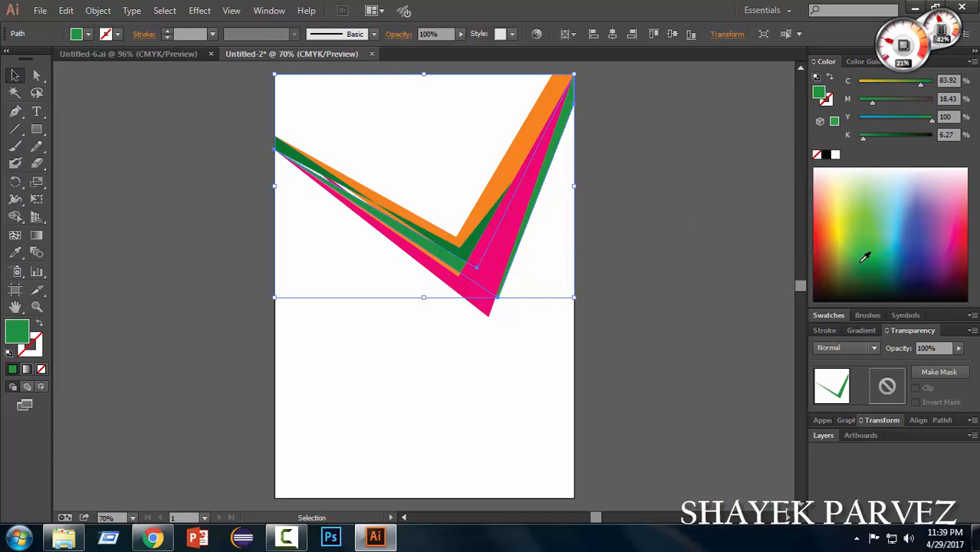
left_click_drag(871, 103, 863, 103)
left_click_drag(921, 84, 925, 83)
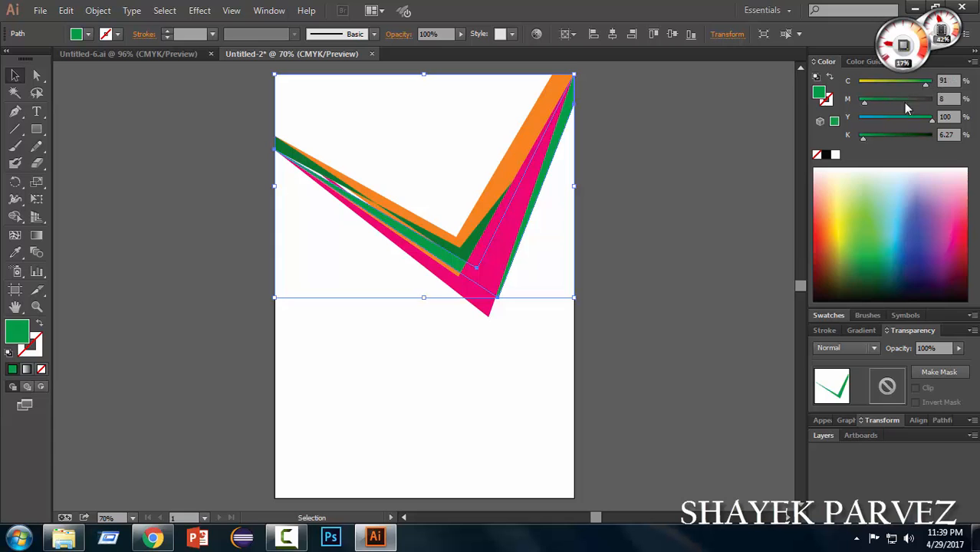
left_click(597, 395)
Select all the V-shaped bands, set their blending mode to Multiply and deselect them
left_click_drag(280, 225, 540, 230)
left_click(416, 391)
left_click_drag(326, 393, 482, 128)
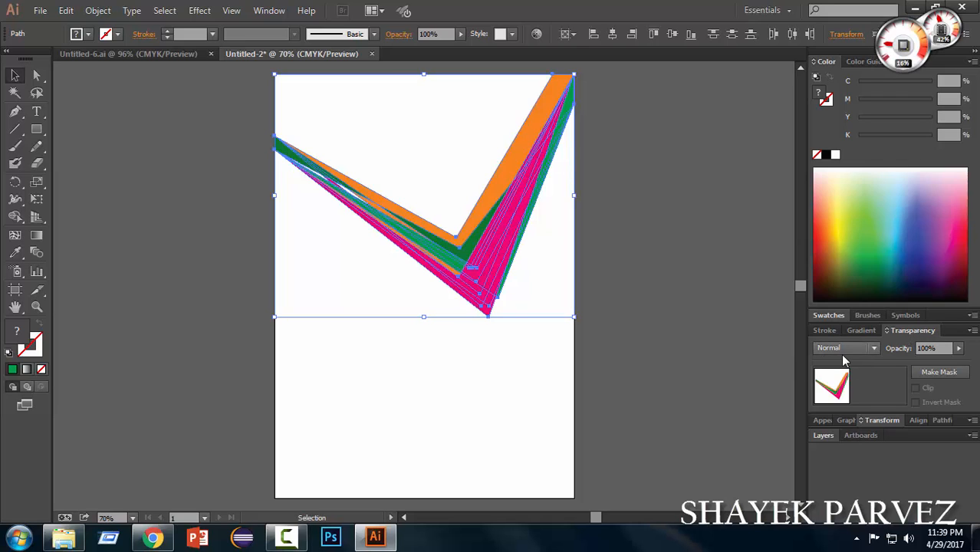
left_click(873, 349)
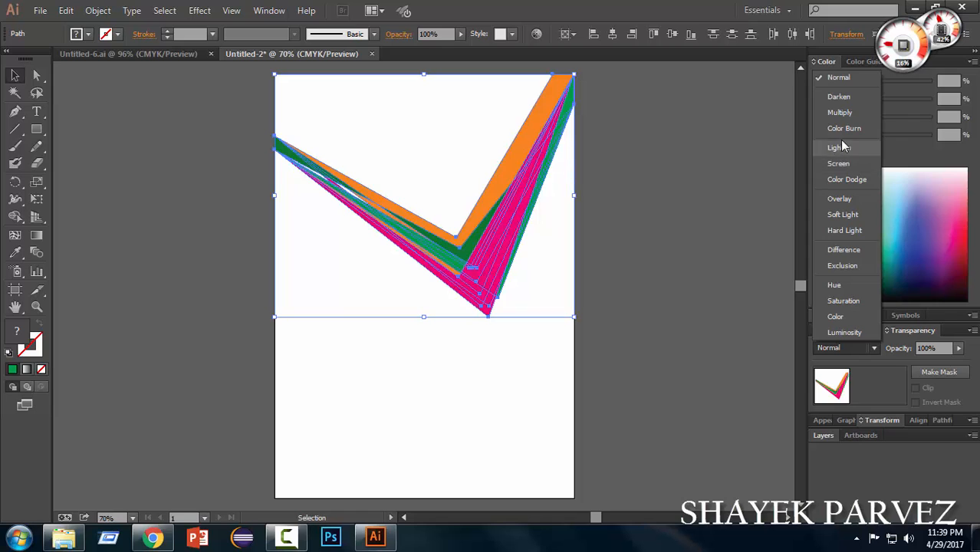
left_click(838, 112)
left_click(593, 375)
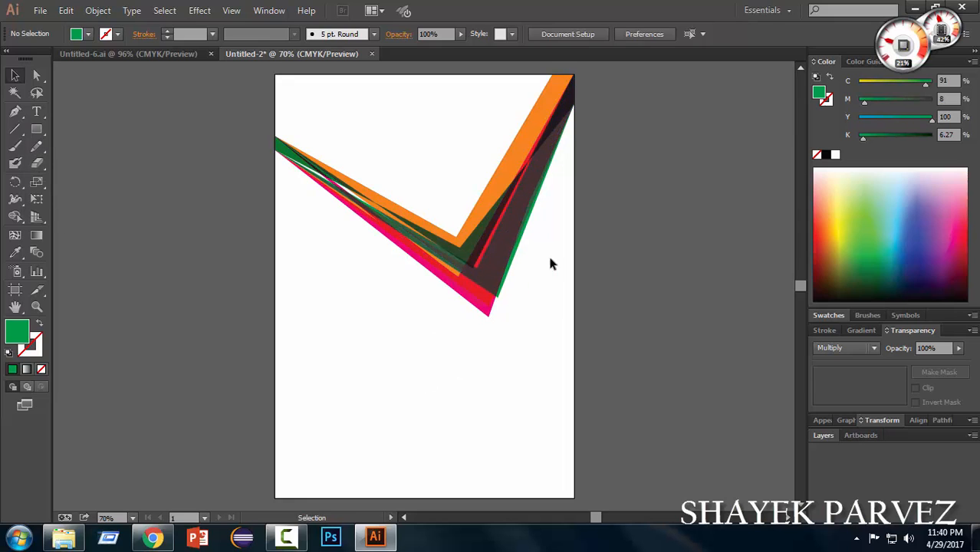
Draw a circle with the Ellipse tool and move it over the vertex of the V-shaped bands
left_click(34, 132)
left_click_drag(34, 132, 85, 164)
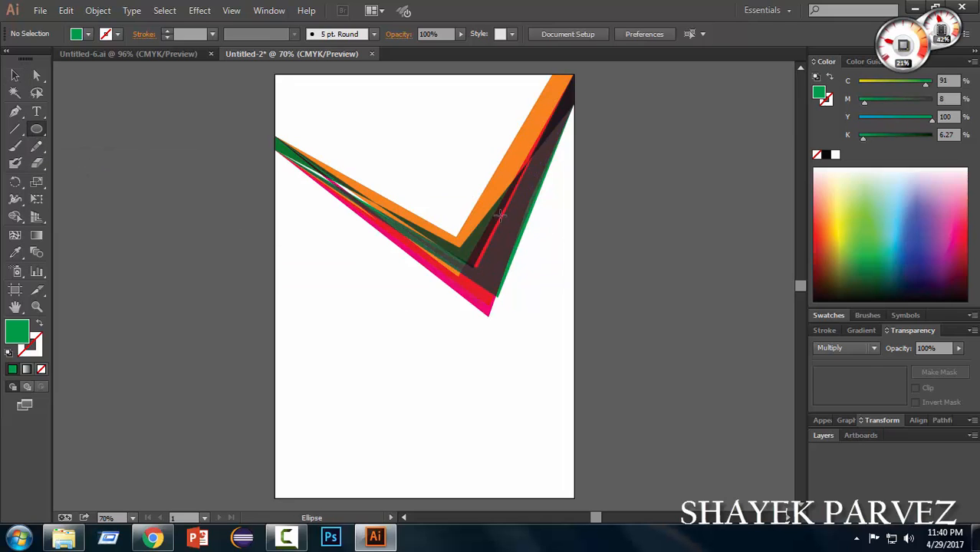
left_click_drag(560, 204, 420, 345)
key("v")
left_click_drag(480, 278, 464, 259)
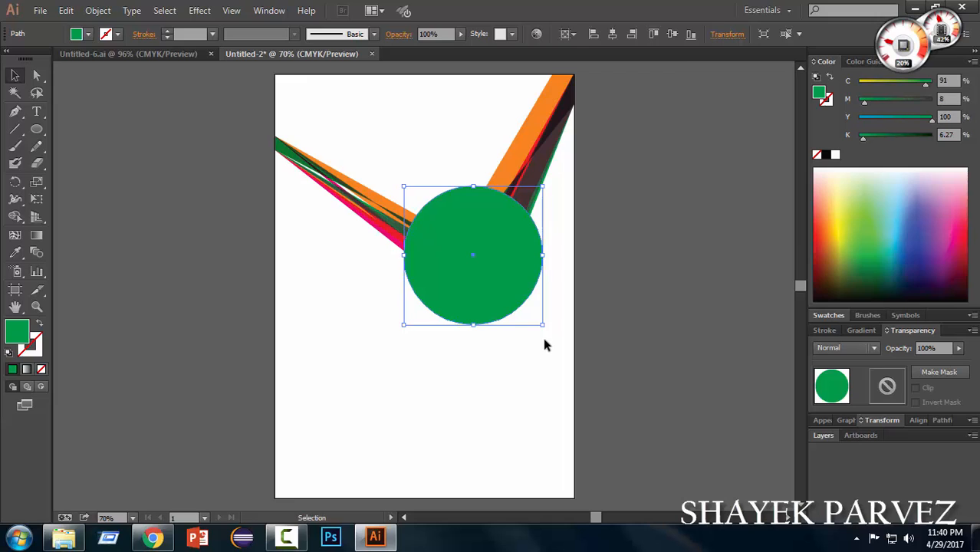
Fill the circle with white, scale it down slightly and position it over the tips of the V-shaped bands
left_click(834, 154)
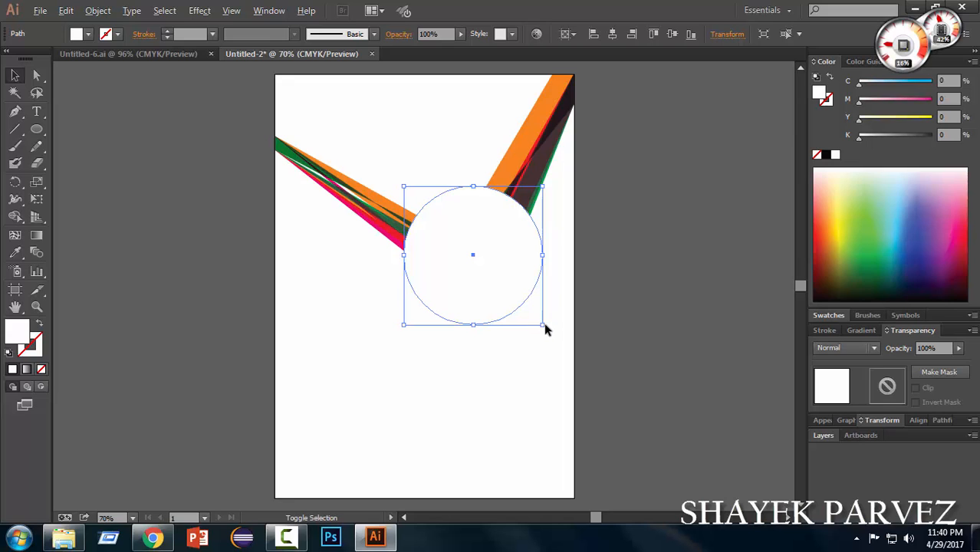
left_click_drag(543, 325, 528, 309)
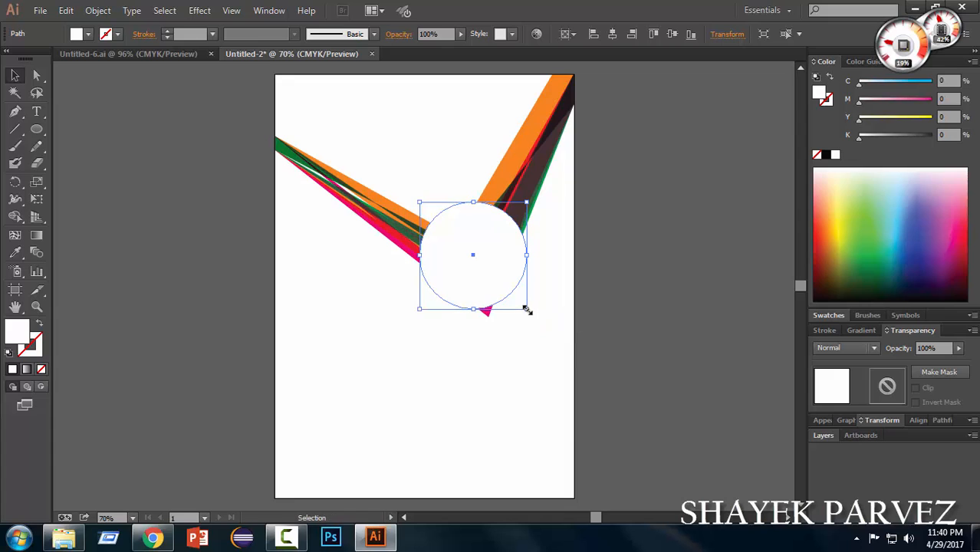
left_click_drag(493, 276, 496, 298)
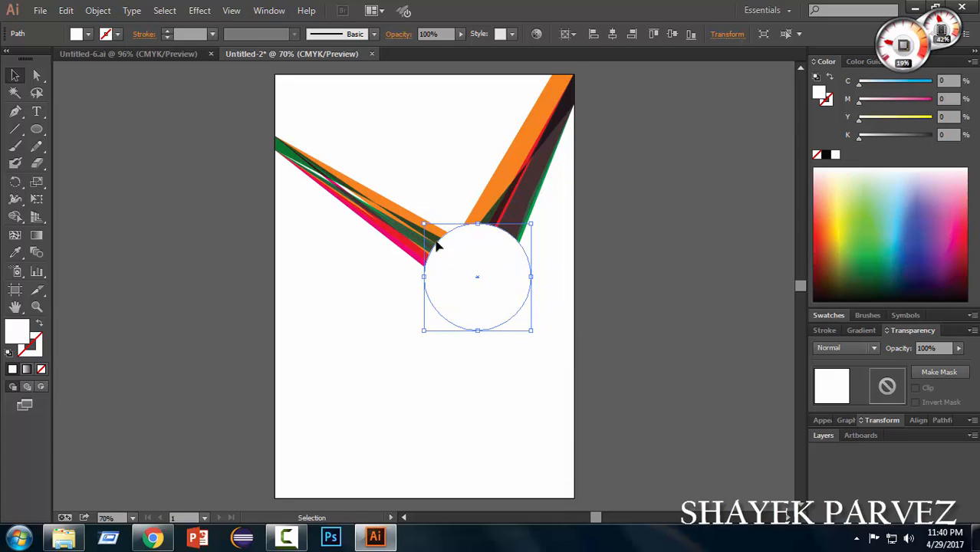
left_click_drag(425, 223, 418, 215)
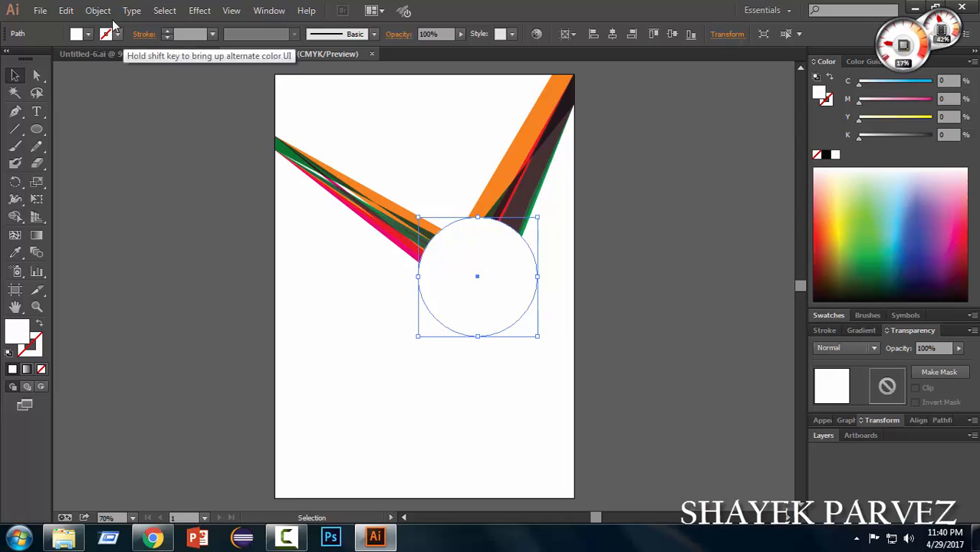
Copy the white circle, paste it in front and scale the copy down slightly about its centre
left_click(67, 10)
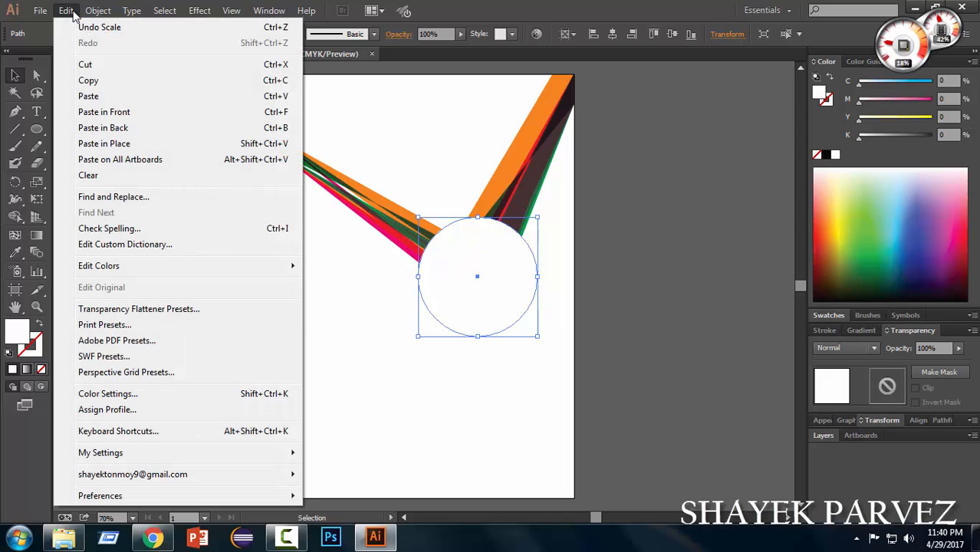
left_click(90, 80)
left_click(67, 11)
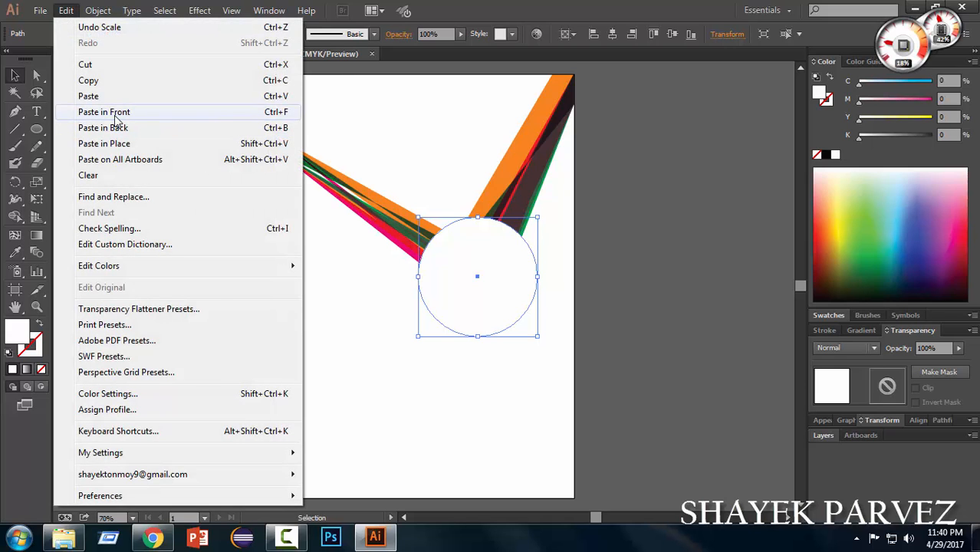
left_click(115, 112)
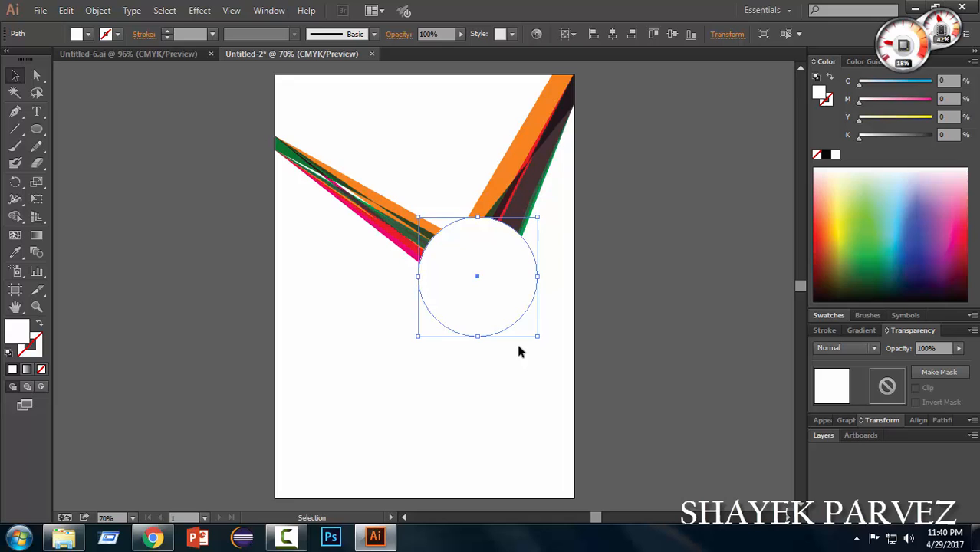
left_click_drag(539, 339, 533, 337)
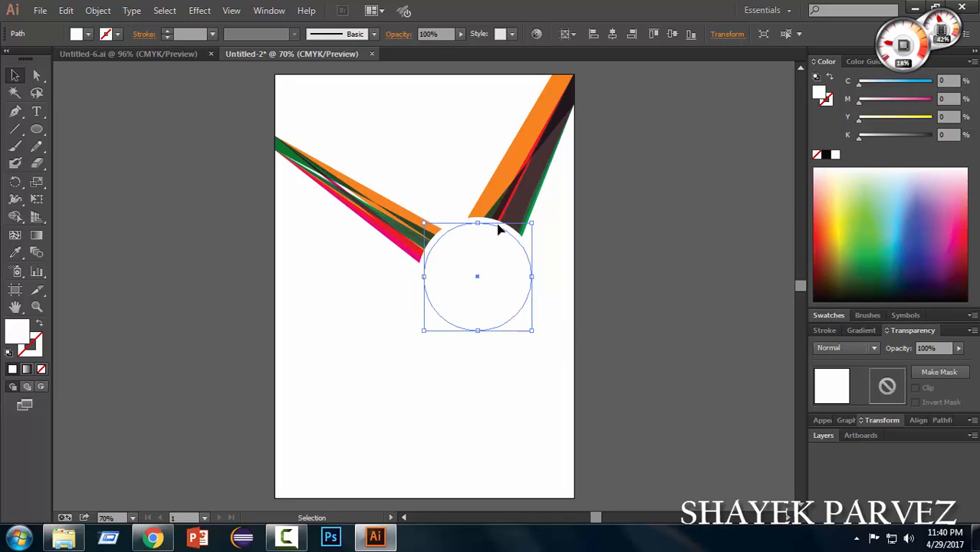
Fill the larger circle behind with orange (C 0, M 63, Y 100, K 0) to form a ring, and leave everything deselected
key("ctrl+z")
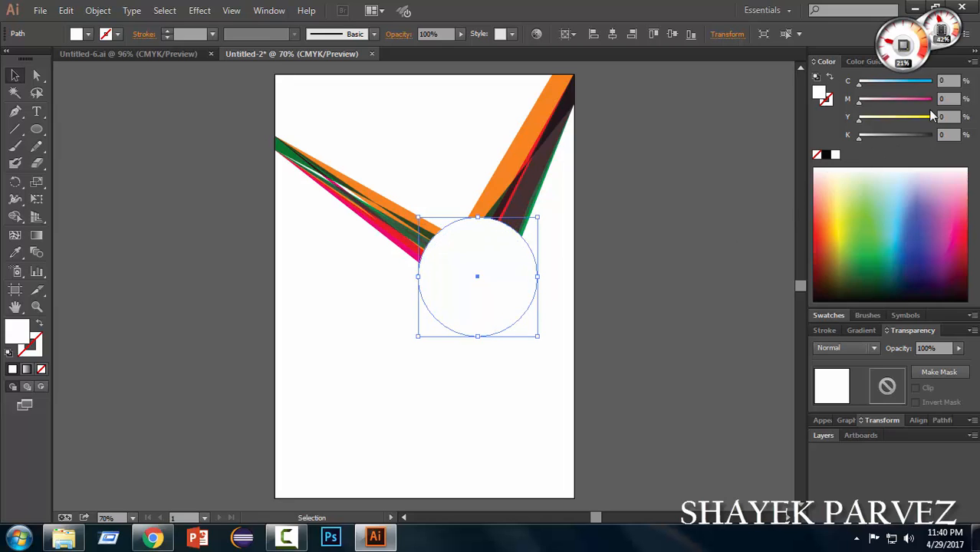
left_click(846, 234)
left_click_drag(881, 85, 868, 90)
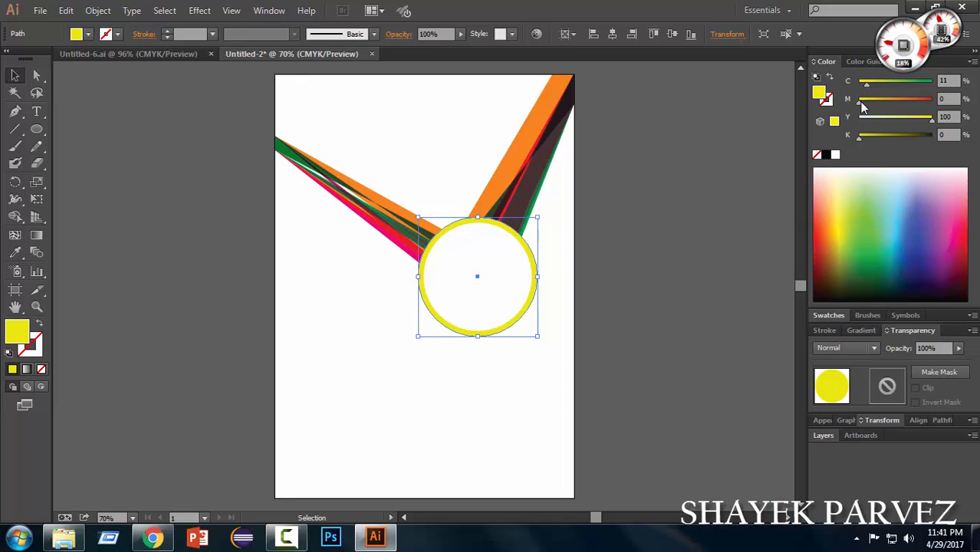
mouse_move(872, 98)
left_mouse_down()
mouse_move(903, 102)
mouse_move(827, 91)
left_mouse_up()
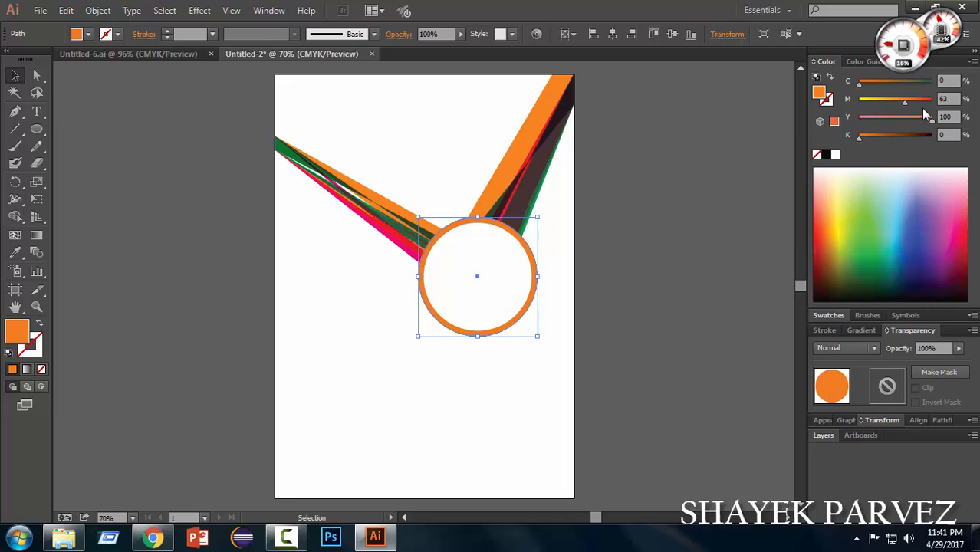
left_click(619, 349)
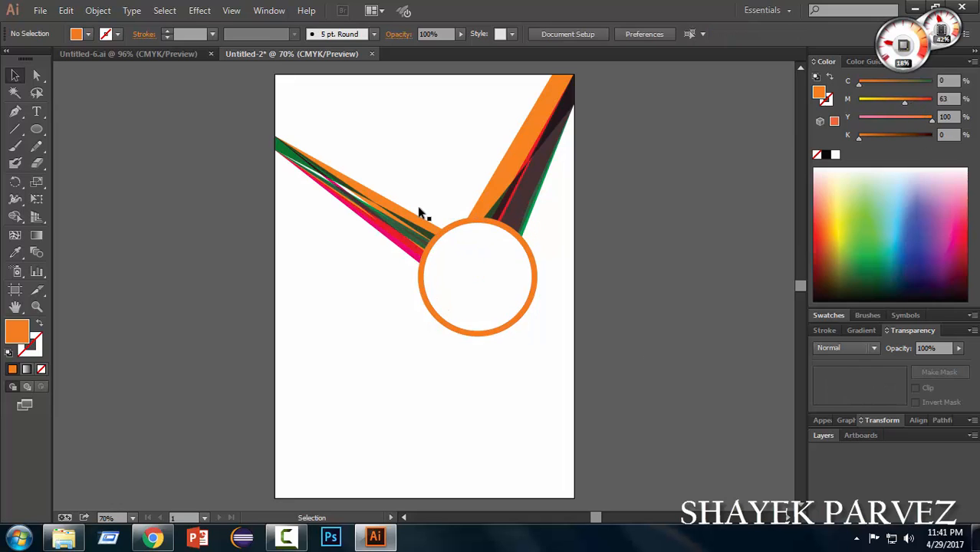
left_click(476, 227)
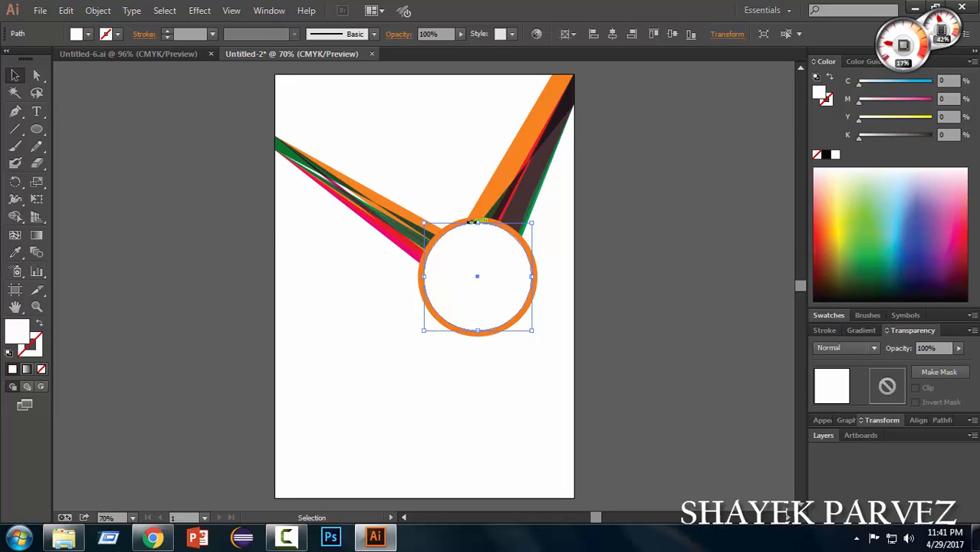
left_click(535, 359)
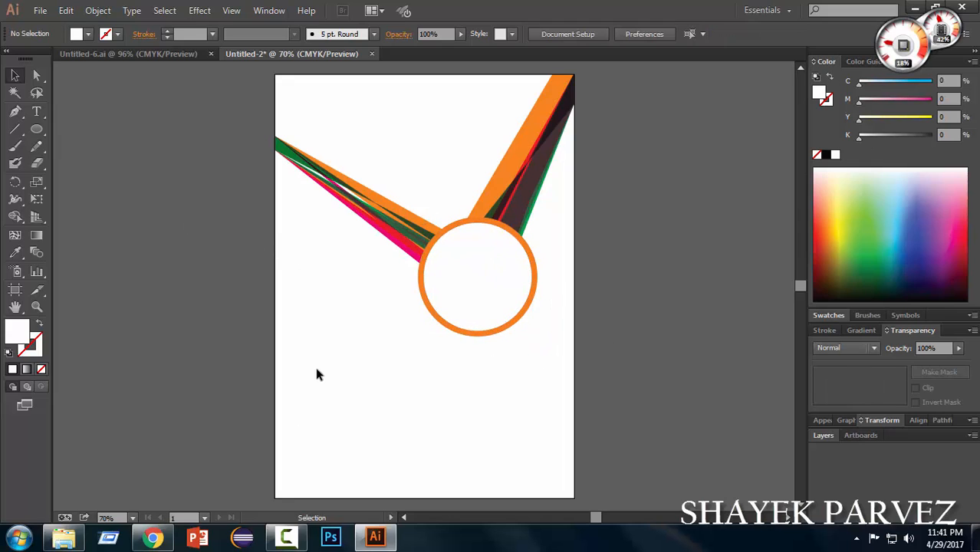
Draw a closed triangle along the artboard's bottom edge with the Pen tool, rising about 1.62 in at the right edge
left_click(15, 111)
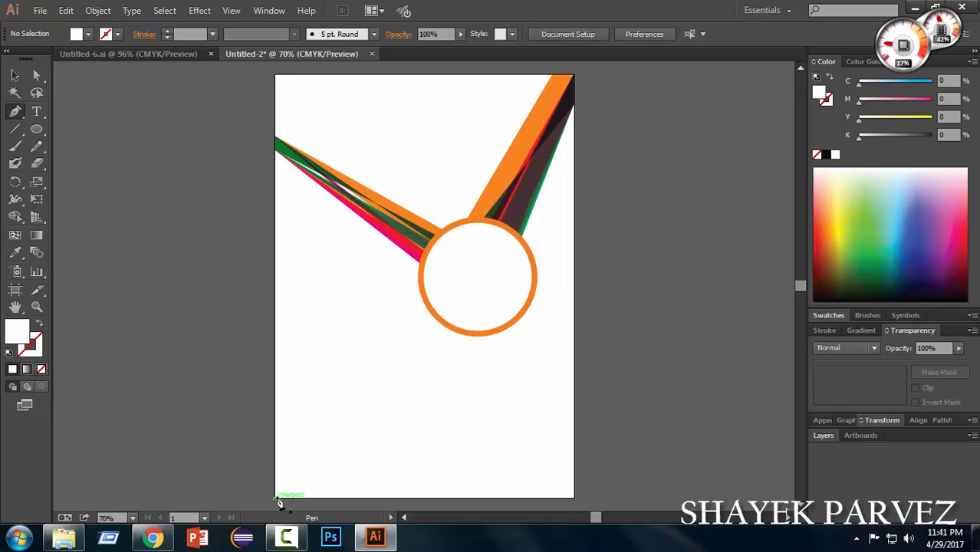
left_click(273, 496)
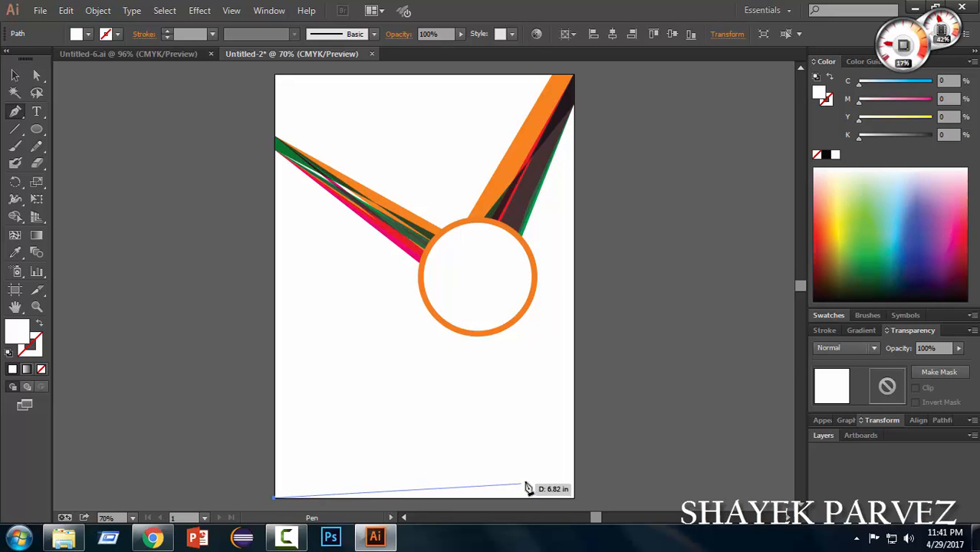
left_click(574, 442)
left_click(573, 496)
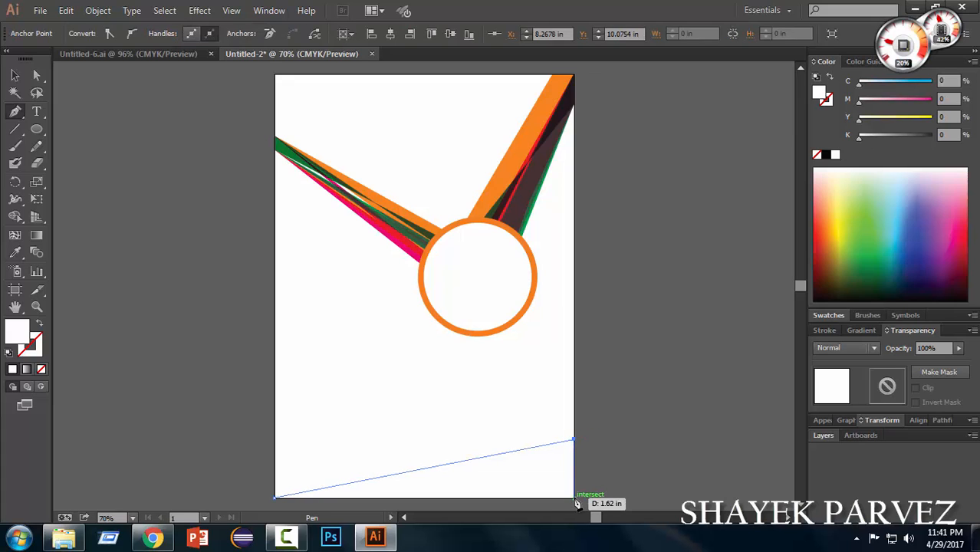
left_click(276, 497)
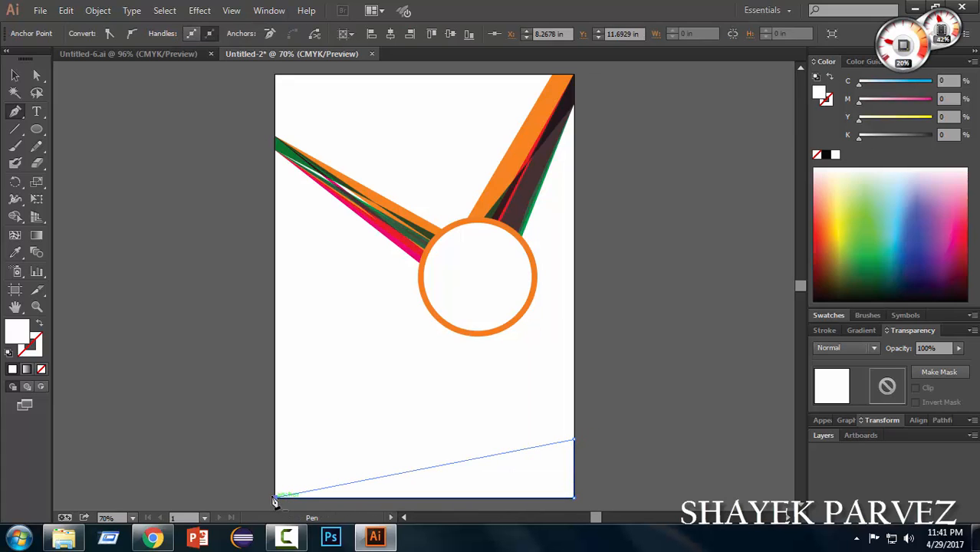
Add an anchor point on the triangle's slanted edge and move it down to about X 5.48 in, Y 11.07 in
left_click(16, 112)
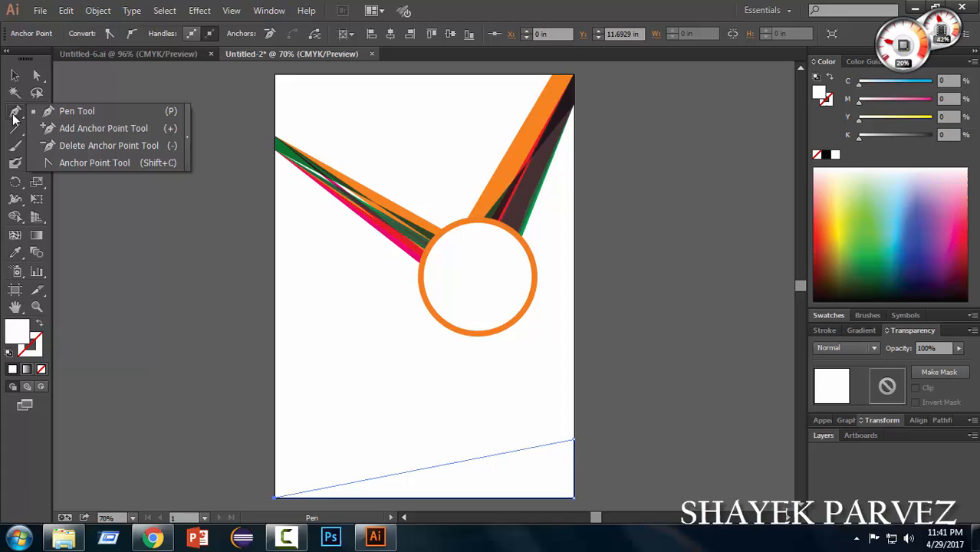
left_click(86, 129)
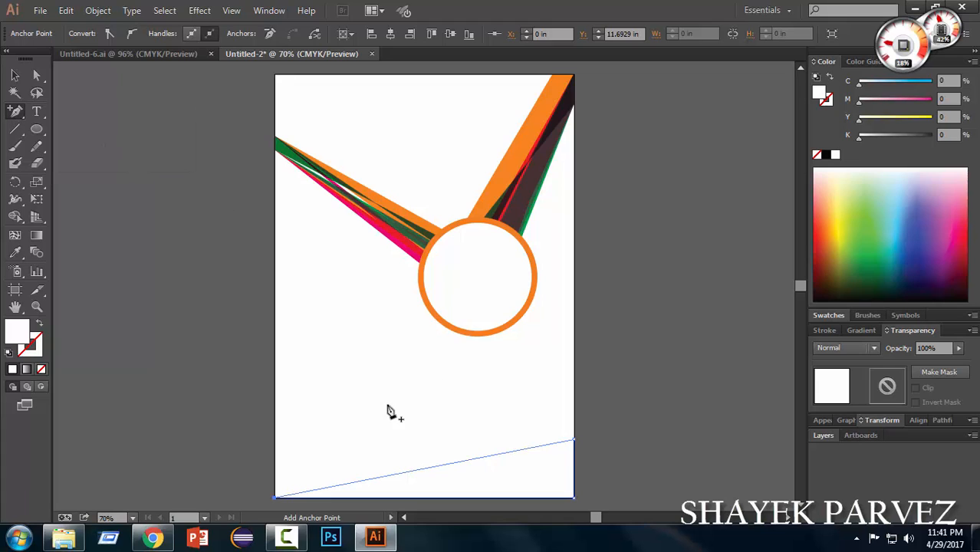
left_click(469, 460)
left_click(36, 76)
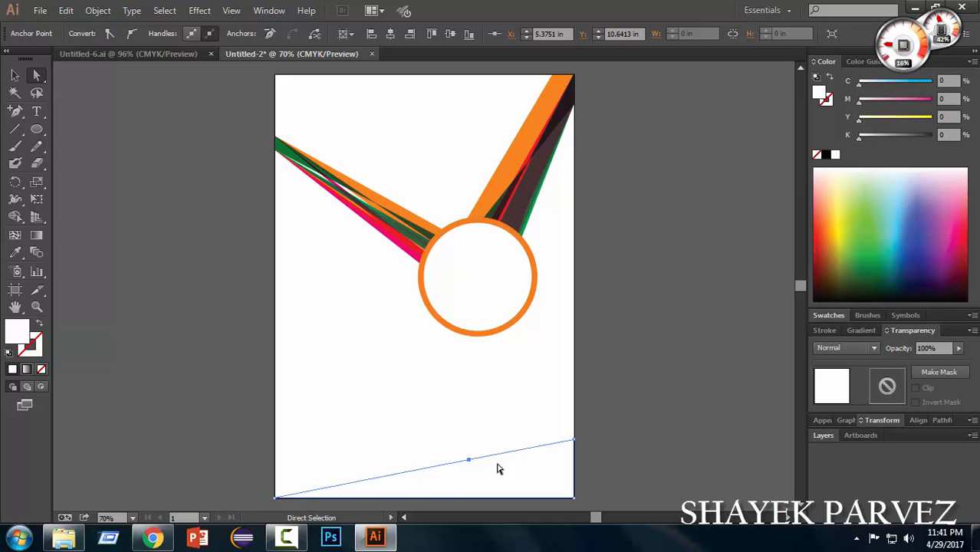
left_click_drag(468, 460, 472, 476)
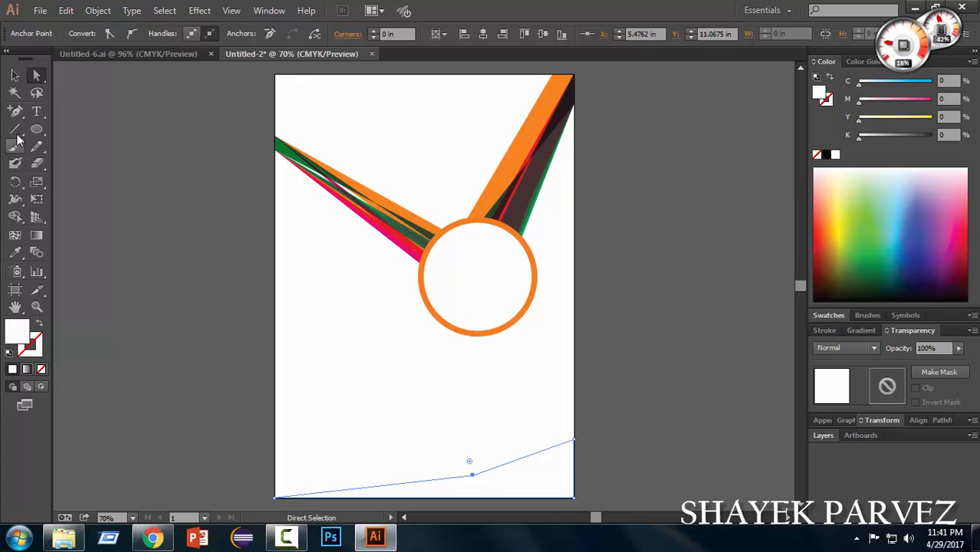
Fill the bottom shape with crimson (C 4.71, M 100, Y 69.8, K 0.39) and deselect it
left_click(15, 252)
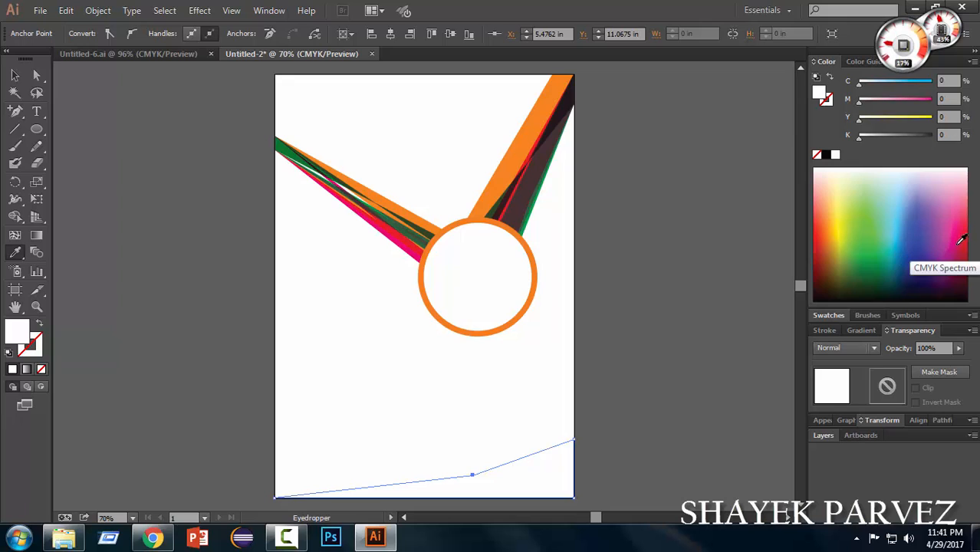
left_click(963, 235)
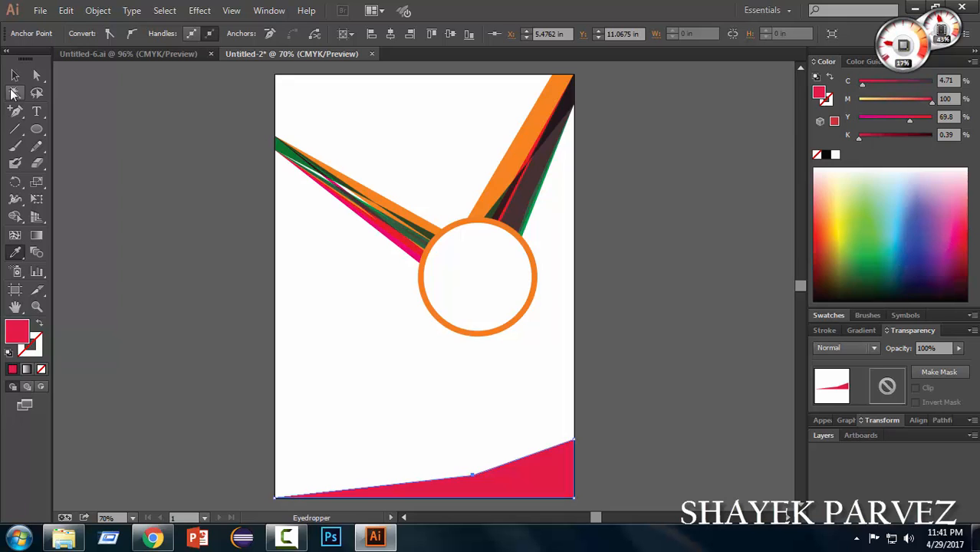
left_click(15, 75)
left_click(333, 371)
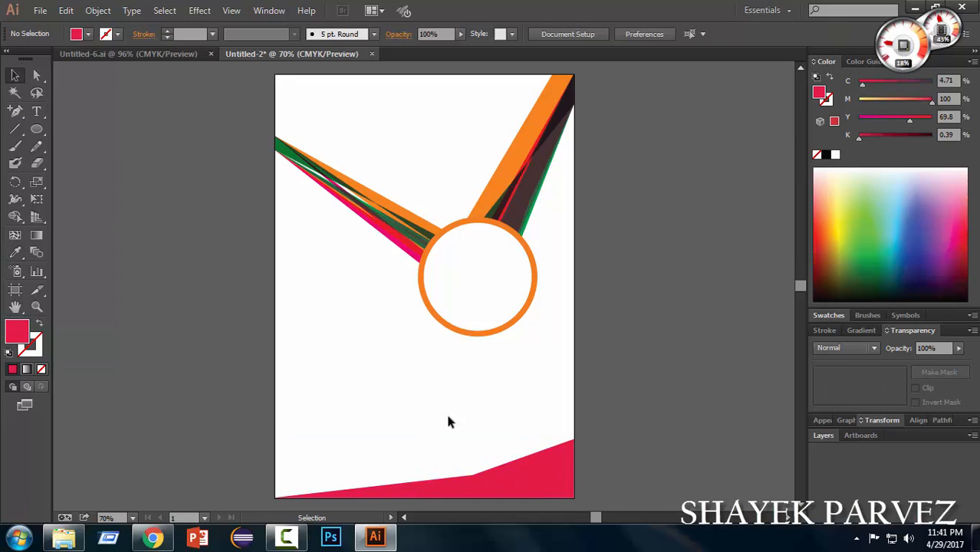
Draw a second closed triangle along the artboard's bottom edge, rising about 1.3 in at the left edge and tapering to the bottom-right corner
left_click_drag(15, 112, 55, 115)
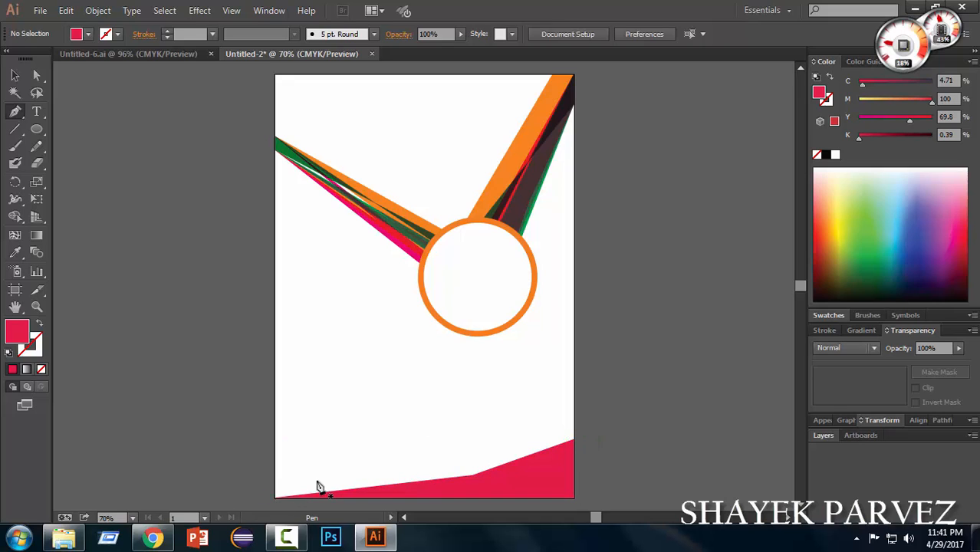
left_click(275, 498)
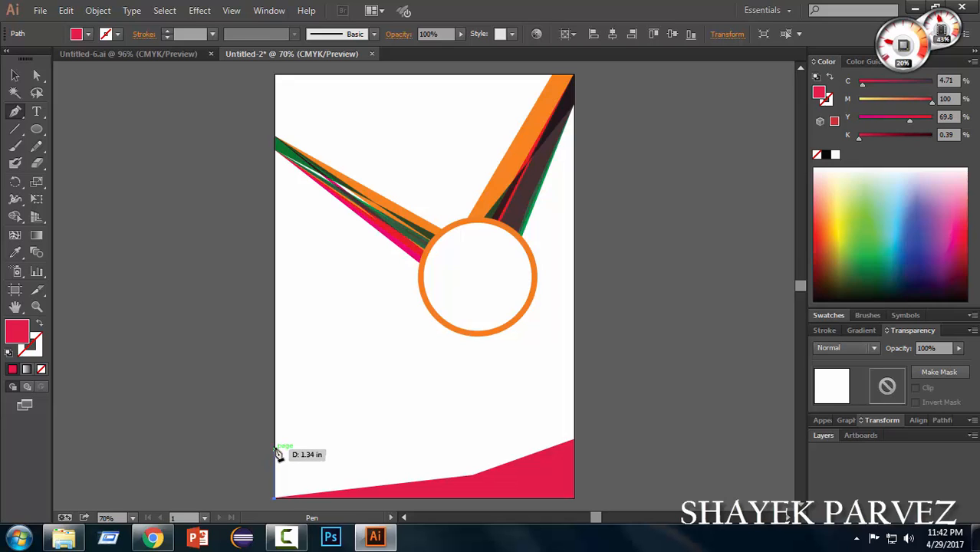
left_click(274, 450)
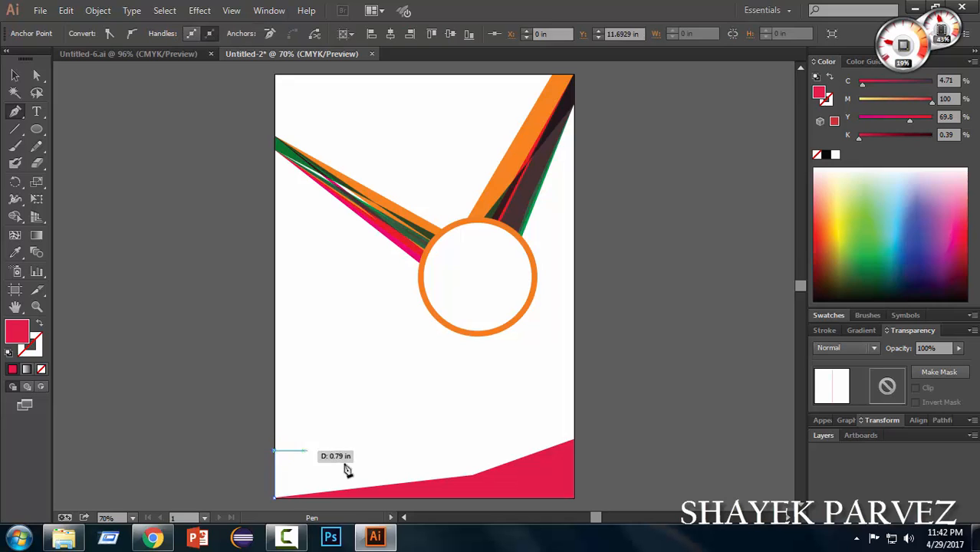
left_click(573, 497)
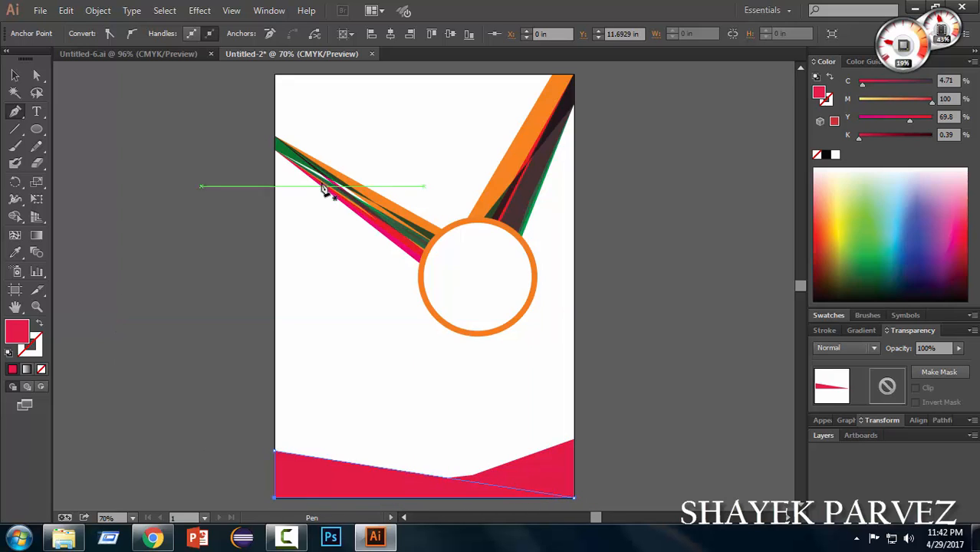
Fill the second bottom triangle with orange (C 0, M 68, Y 98.43, K 0)
left_click(838, 239)
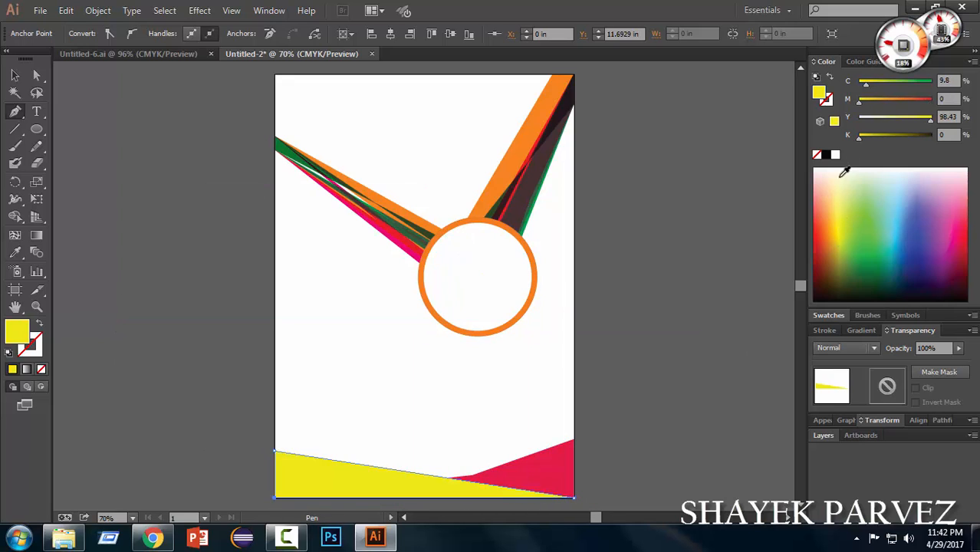
left_click_drag(882, 106, 901, 103)
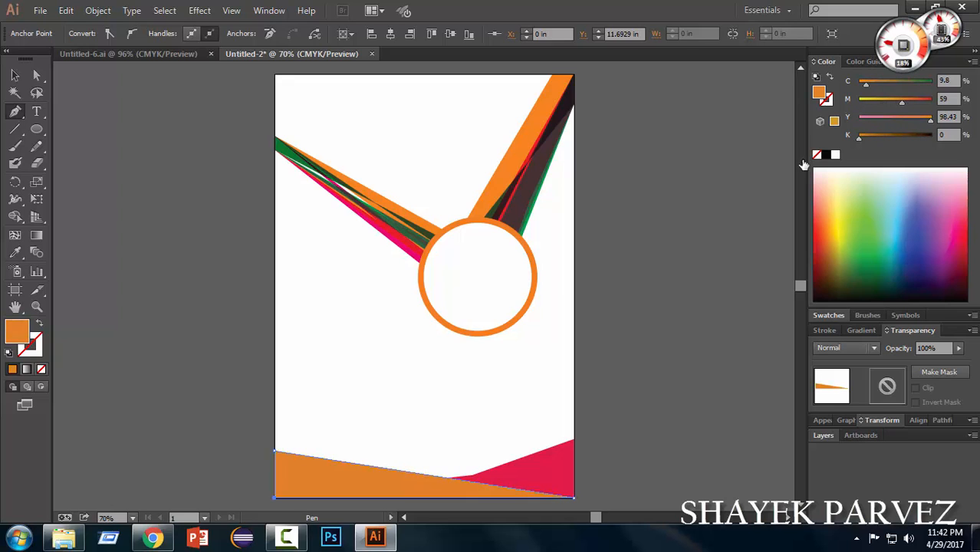
left_click(14, 253)
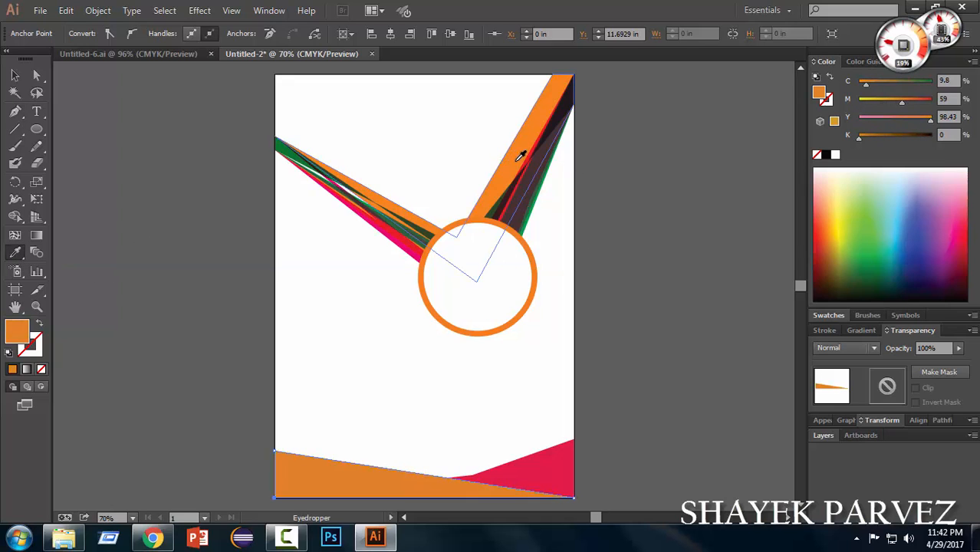
left_click_drag(901, 103, 819, 95)
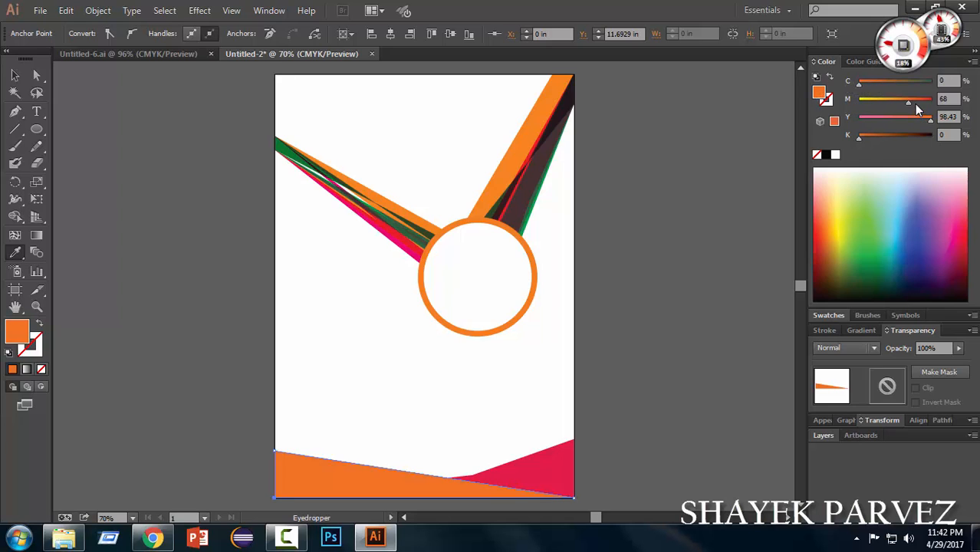
Set the magenta of the orange bottom triangle's fill to 76% and keep the shape selected
left_click_drag(919, 110, 915, 105)
left_click(14, 74)
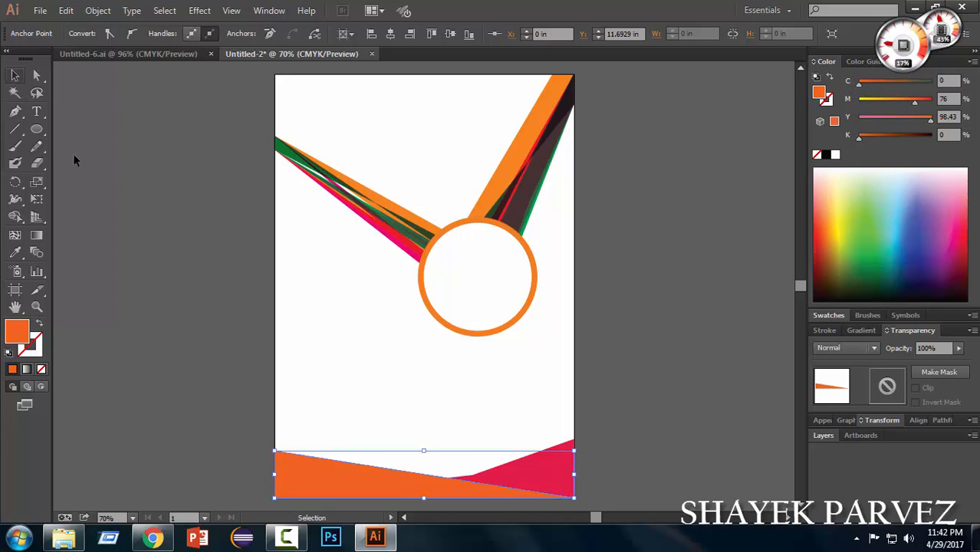
left_click(371, 462)
left_click(355, 481)
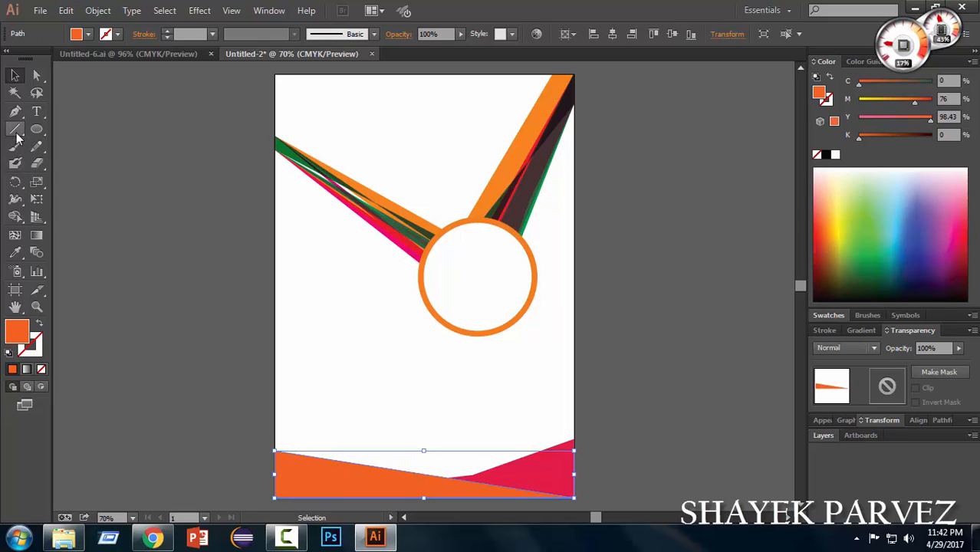
Add an anchor point on the orange triangle's slanted edge, move it down to about X 2.5 in, Y 11.13 in, and deselect the shape
left_click_drag(15, 111, 48, 129)
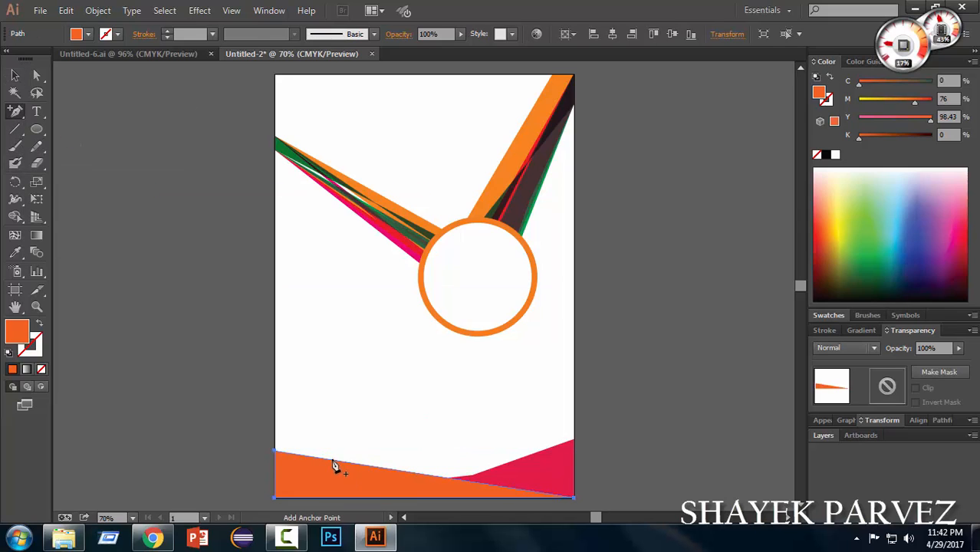
left_click(366, 471)
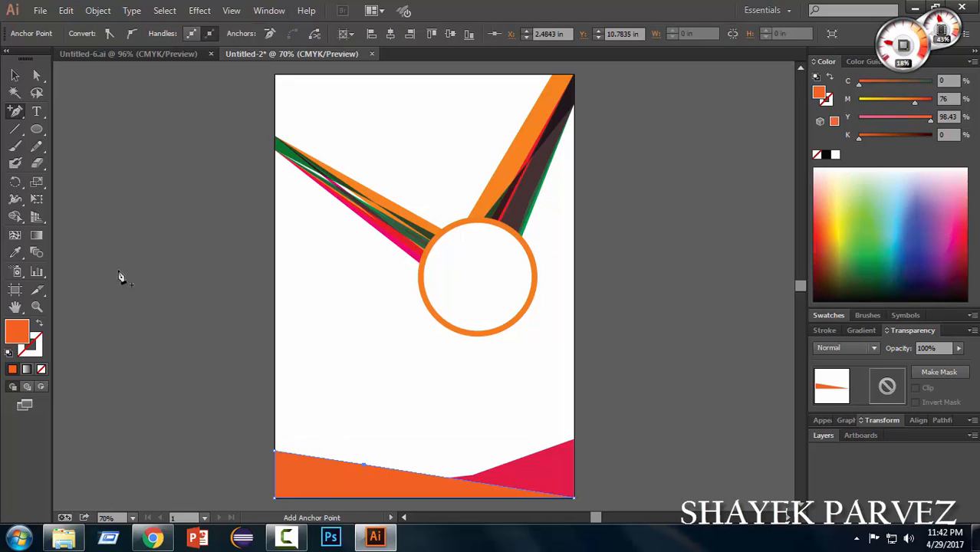
left_click(36, 75)
left_click_drag(367, 469, 364, 476)
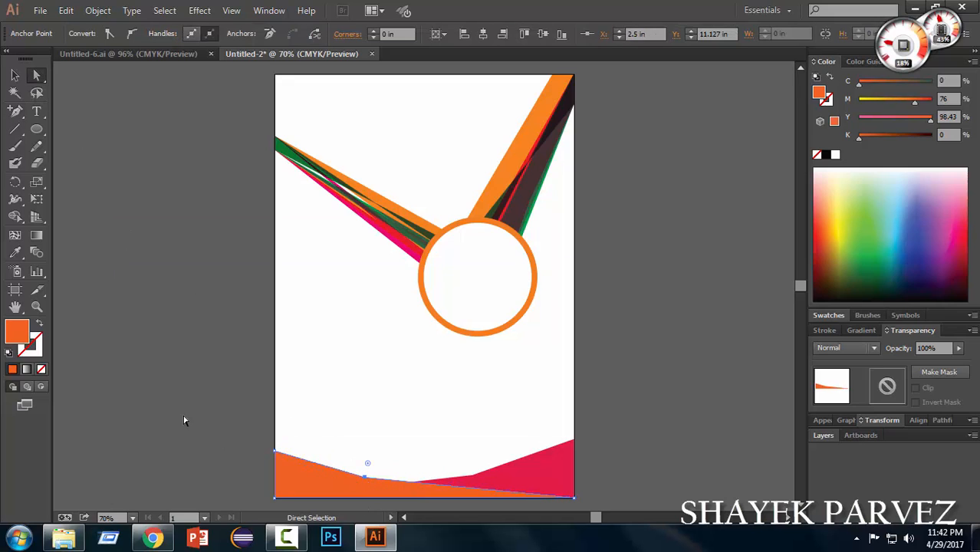
left_click(180, 392)
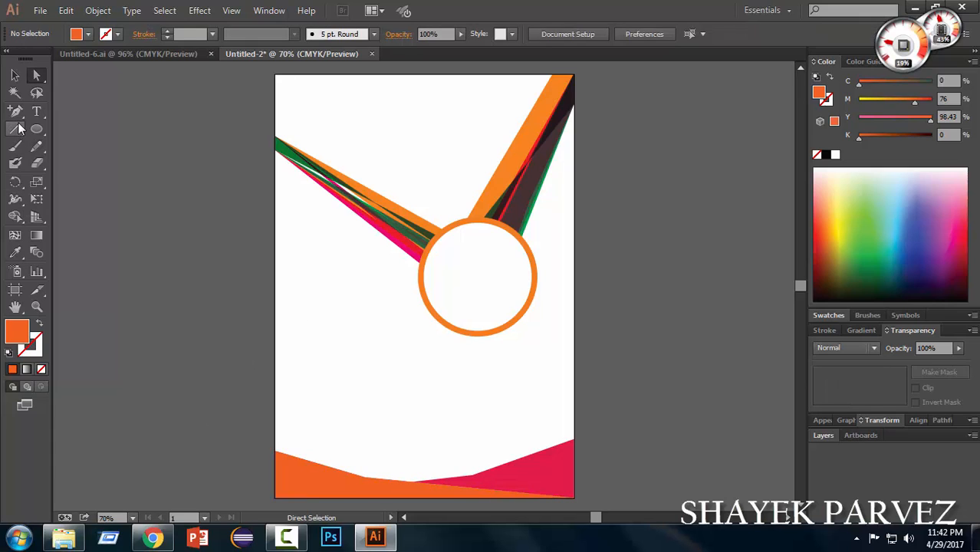
Draw a closed shape from the orange shape's upper-left corner through about X 2.5 in, Y 11.42 in and along the artboard's bottom edge
left_click_drag(15, 110, 58, 105)
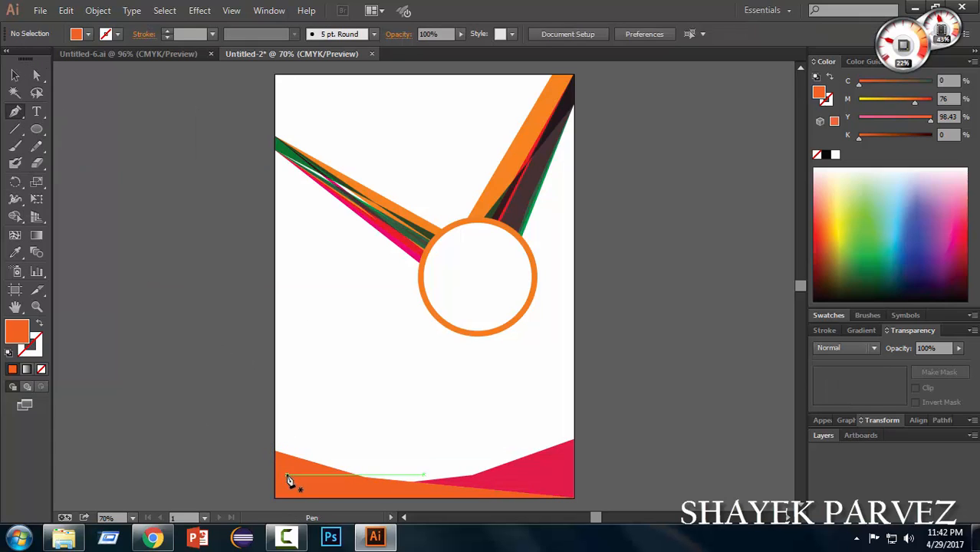
left_click(275, 451)
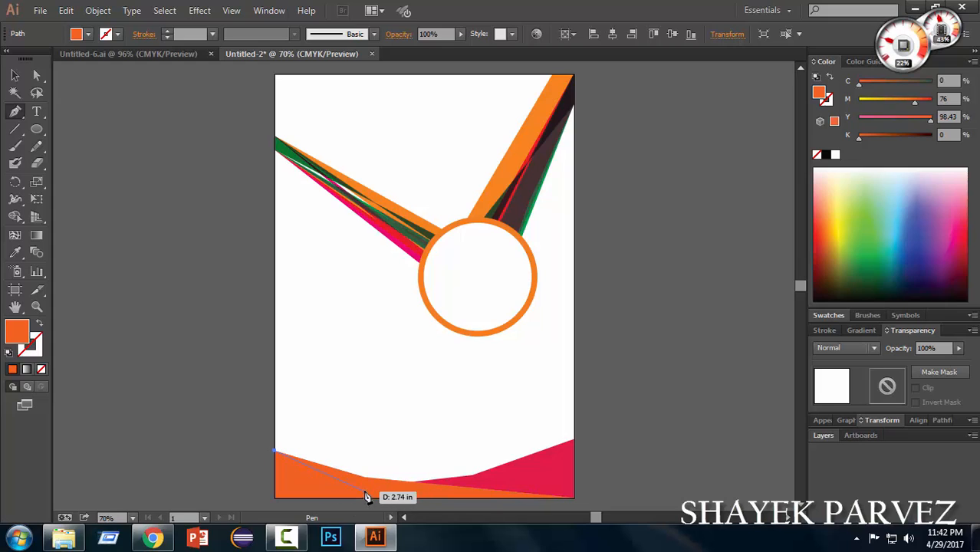
left_click(365, 487)
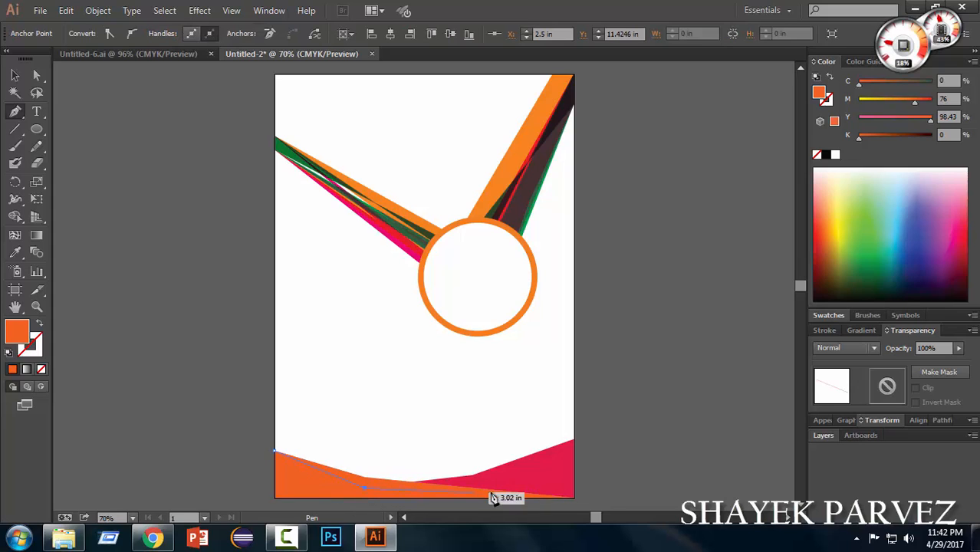
left_click(573, 496)
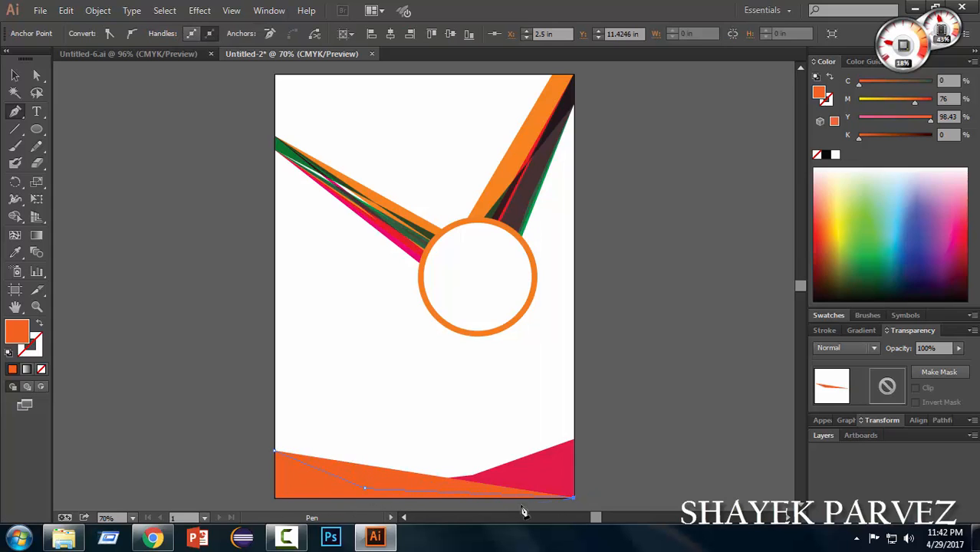
left_click(275, 450)
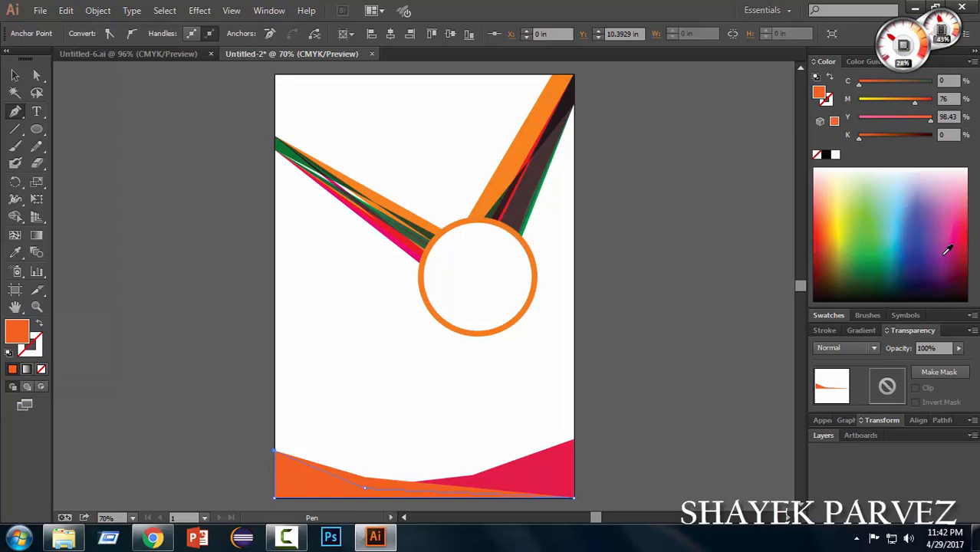
Fill the new bottom-left shape with crimson (C 4.71, M 100, Y 69.8, K 0.39) sampled from the existing crimson shape, and deselect it
left_click(947, 244)
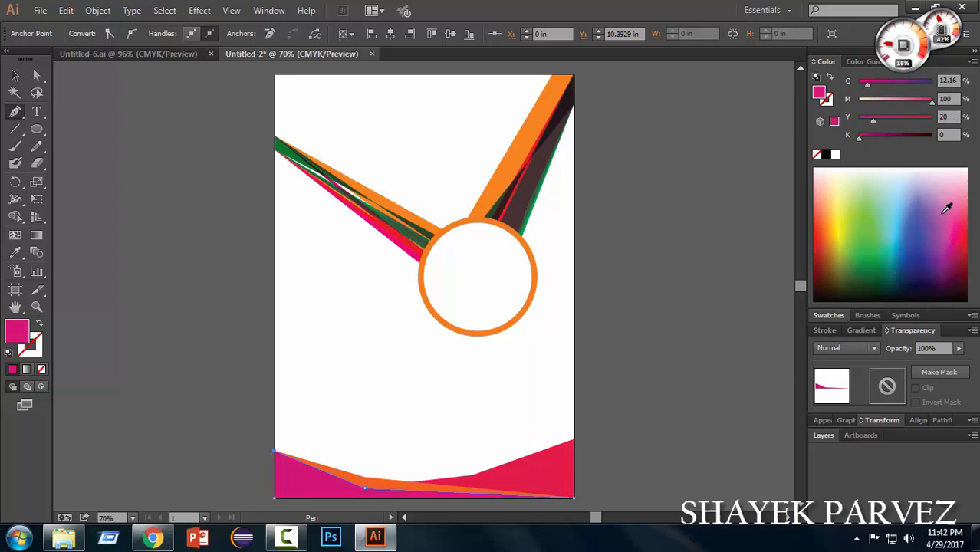
left_click(15, 252)
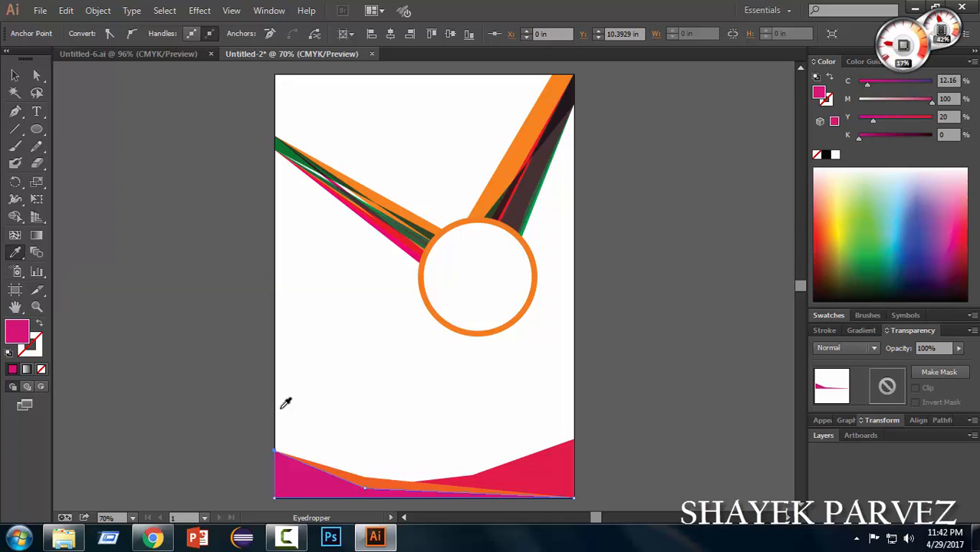
left_click(550, 470)
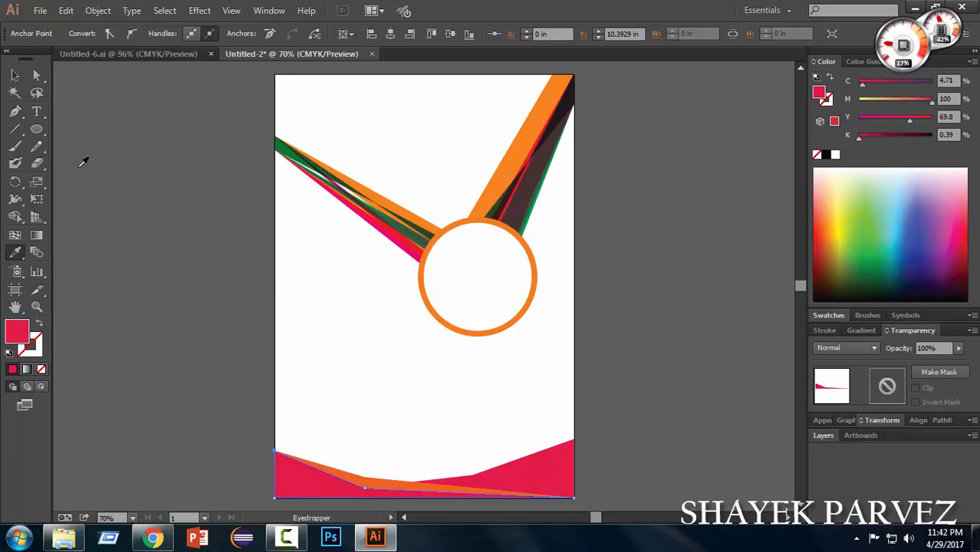
left_click(15, 112)
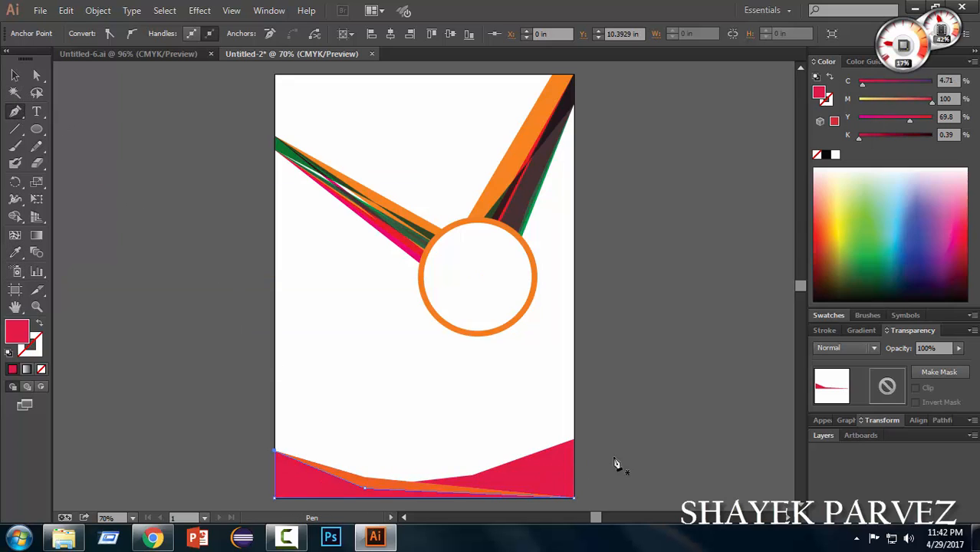
left_click(15, 75)
left_click(110, 177)
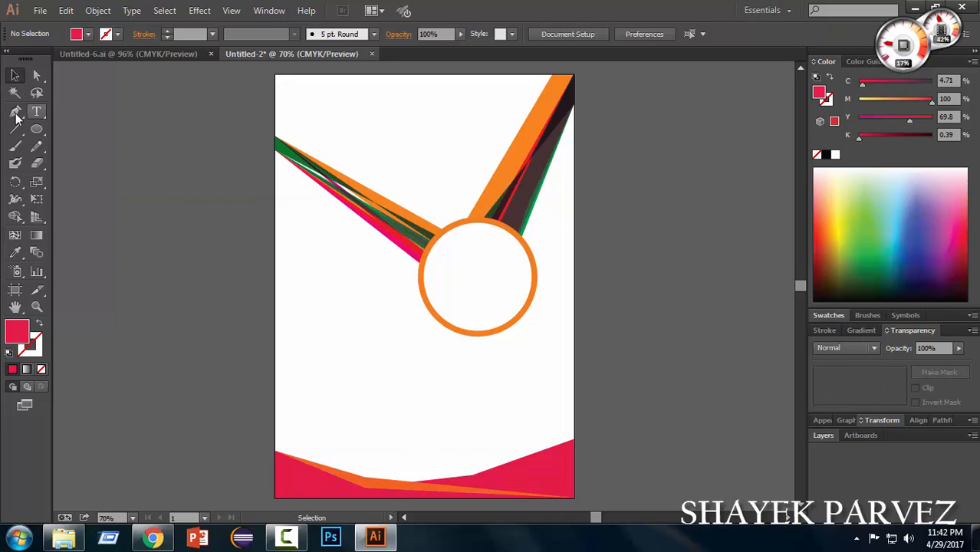
Draw a closed shape from the crimson shape's upper-right corner through about X 5.77 in, Y 11.29 in to both bottom corners of the artboard
key("p")
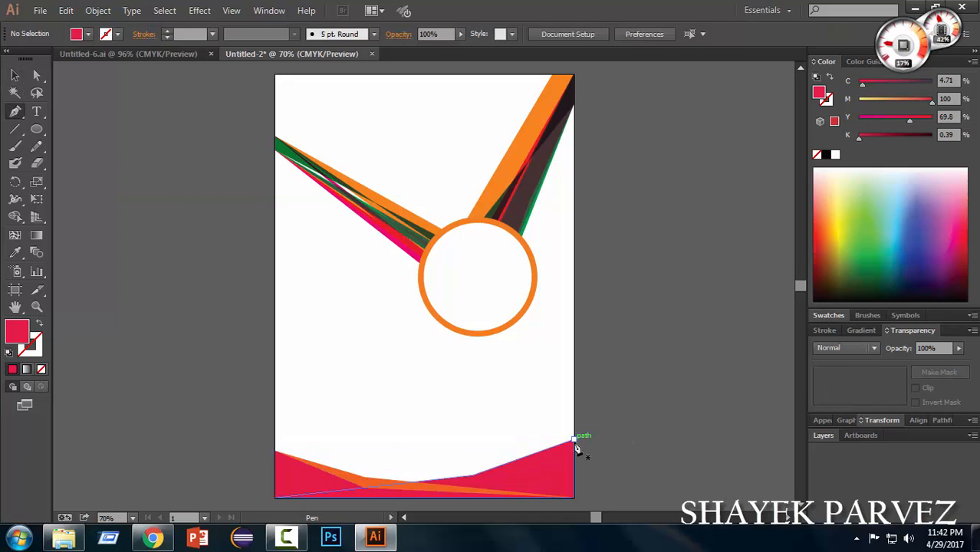
left_click_drag(575, 442, 554, 468)
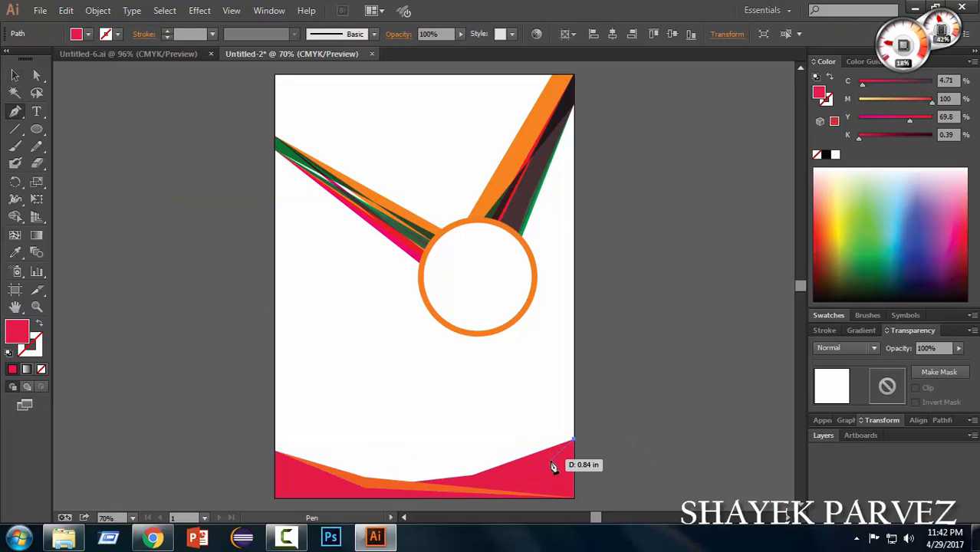
left_click(483, 486)
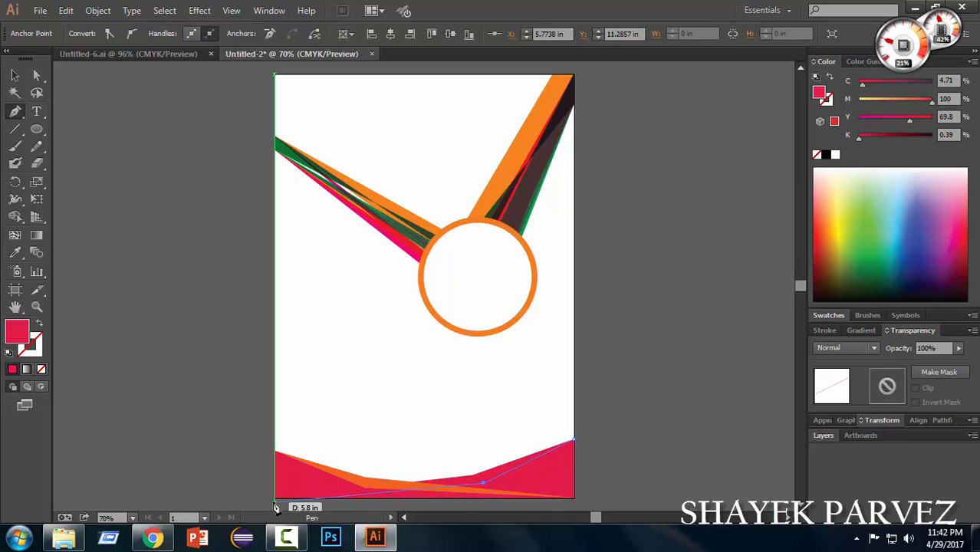
left_click(274, 497)
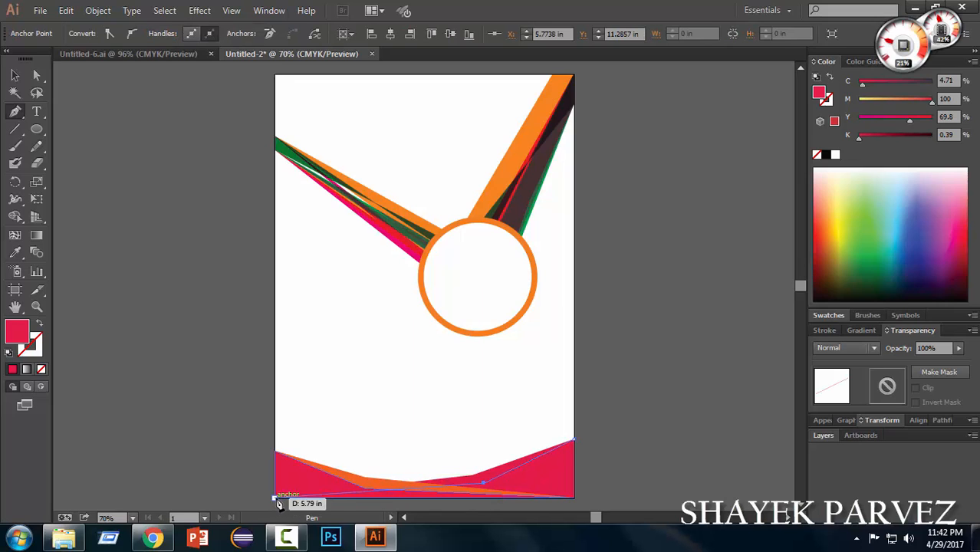
left_click(573, 497)
left_click(573, 441)
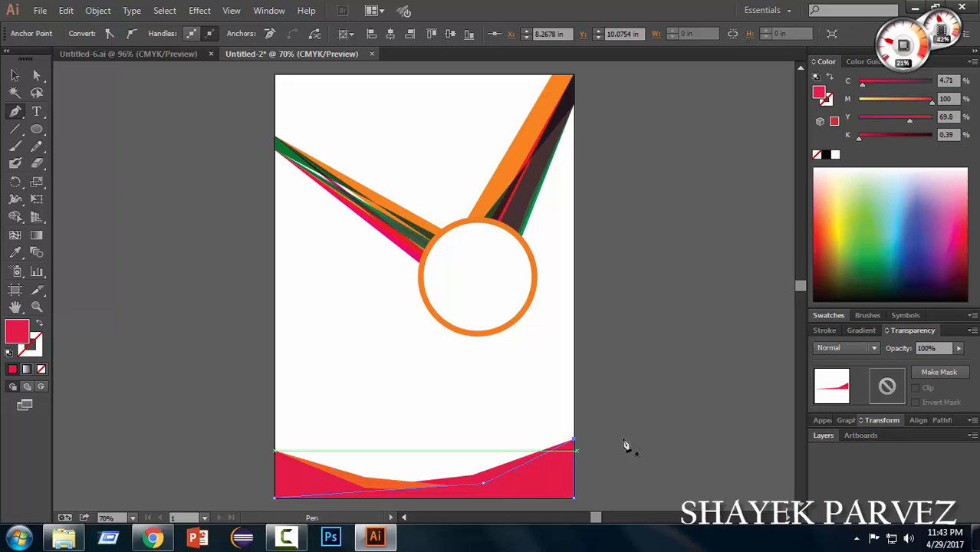
Fill the new bottom-right shape with orange (C 0, M 69, Y 99.22, K 0)
left_click(846, 221)
left_click(902, 102)
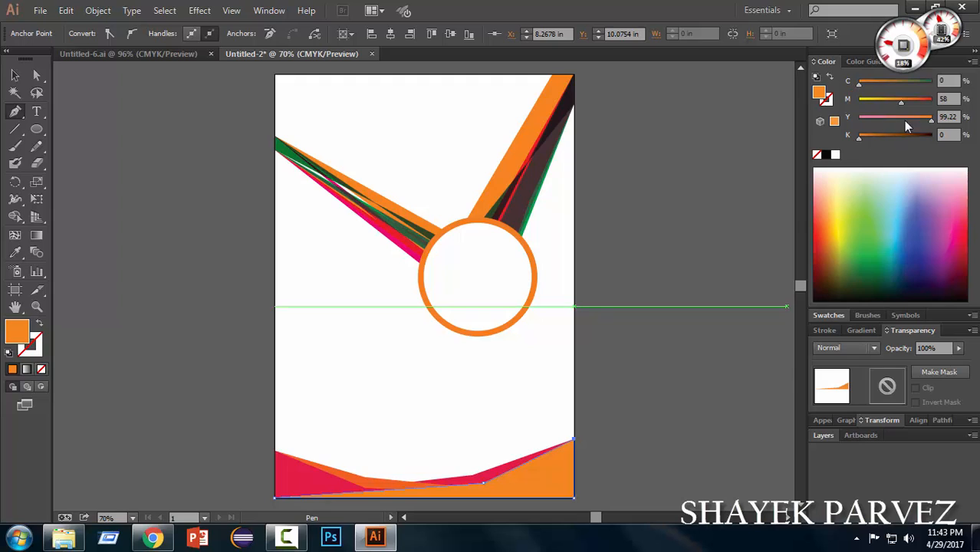
left_click(909, 101)
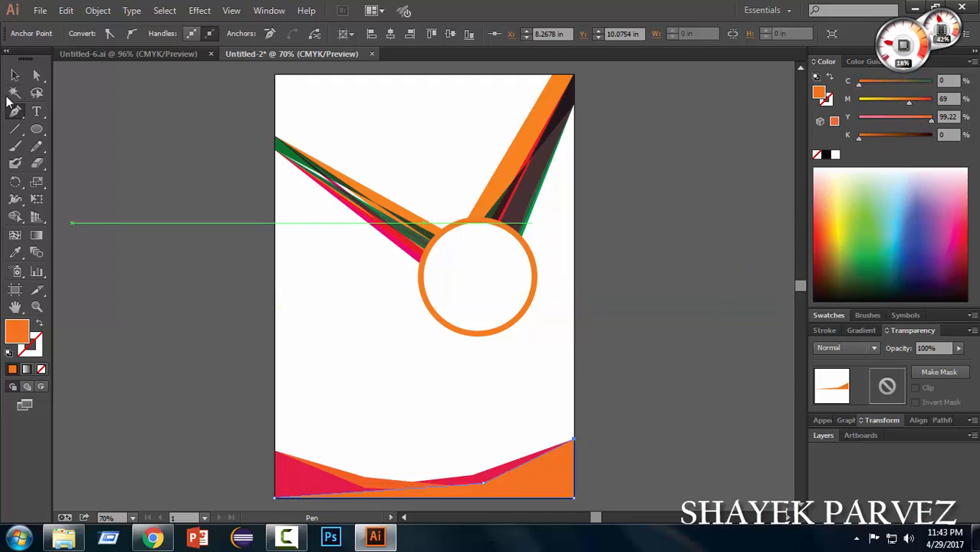
Apply the Multiply blend mode to all the shapes along the artboard's bottom edge, and deselect them
left_click(37, 75)
left_click_drag(335, 433, 598, 489)
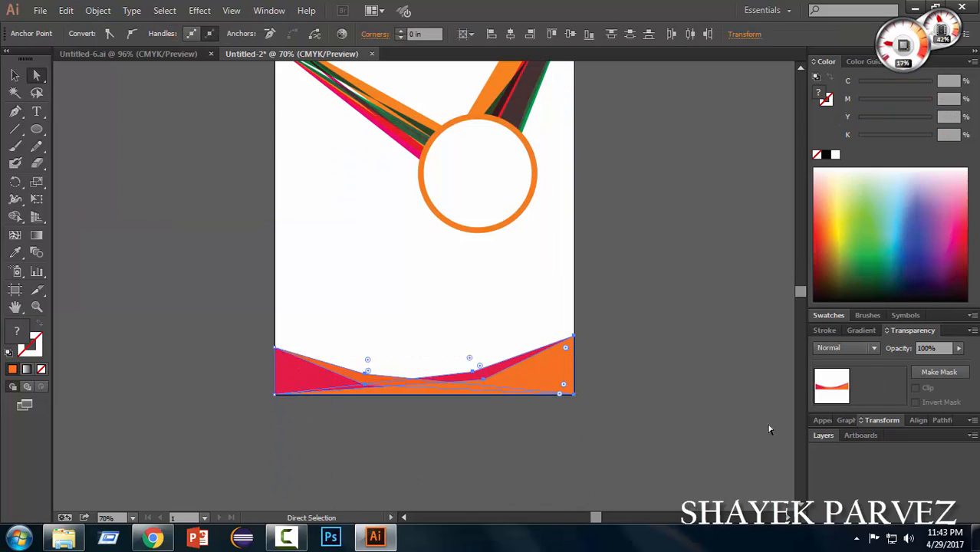
left_click(876, 348)
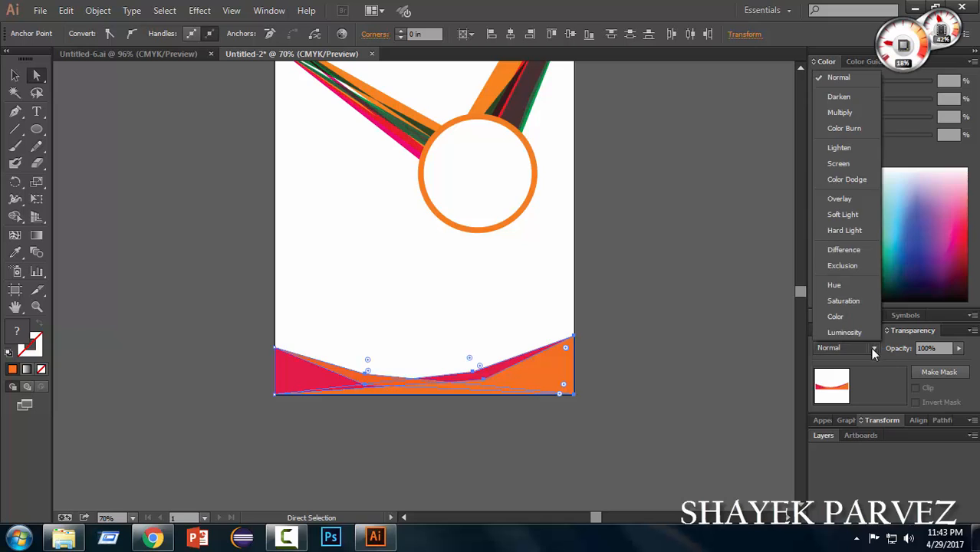
left_click(847, 113)
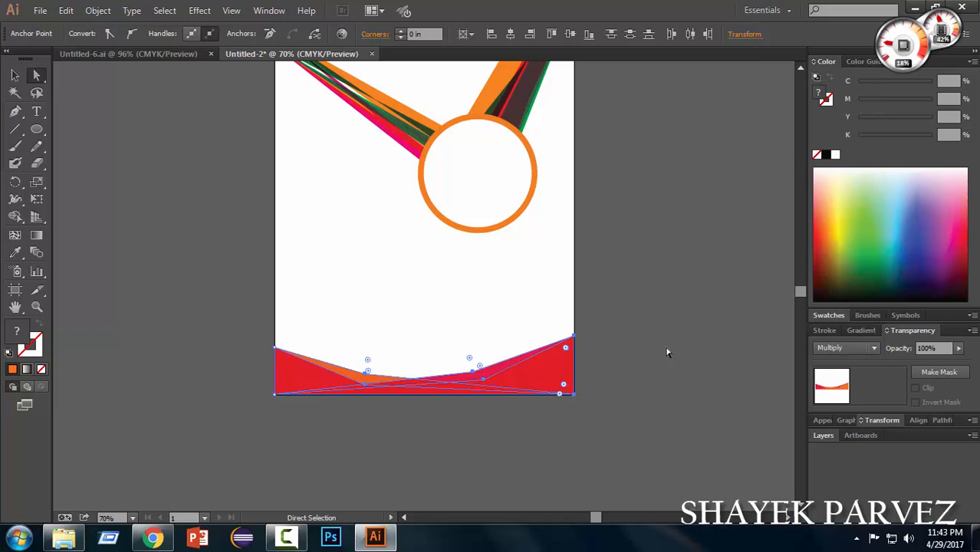
left_click(653, 393)
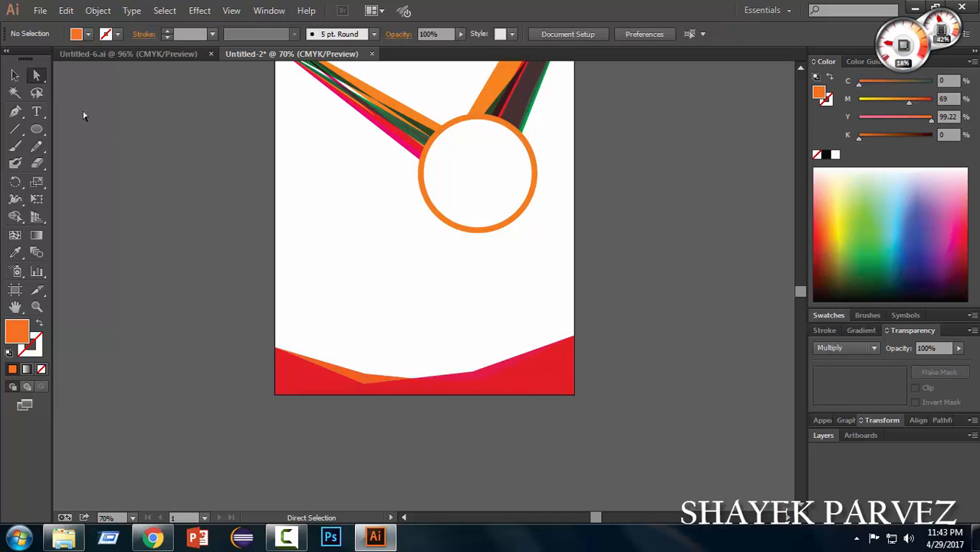
Try the Overlay blend mode on all the bottom shapes and deselect them
key("v")
left_click_drag(239, 326, 826, 420)
left_click(874, 348)
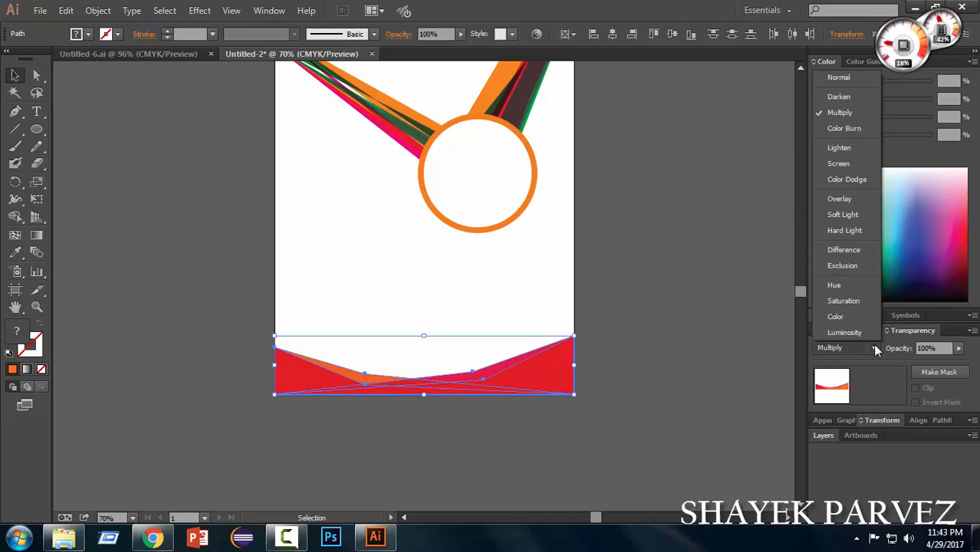
left_click(841, 199)
left_click(543, 416)
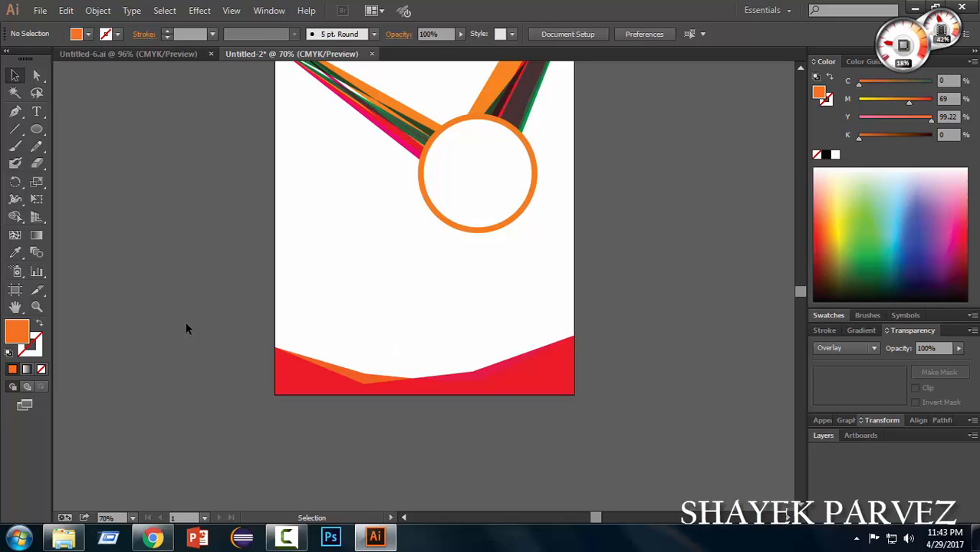
Try the Darken blend mode on all the bottom shapes
left_click_drag(186, 324, 753, 424)
left_click(871, 349)
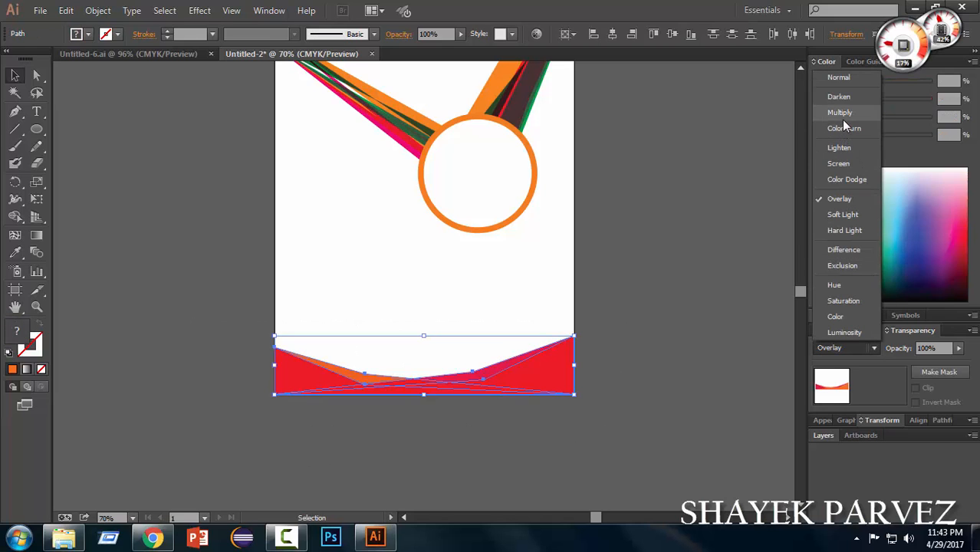
left_click(839, 97)
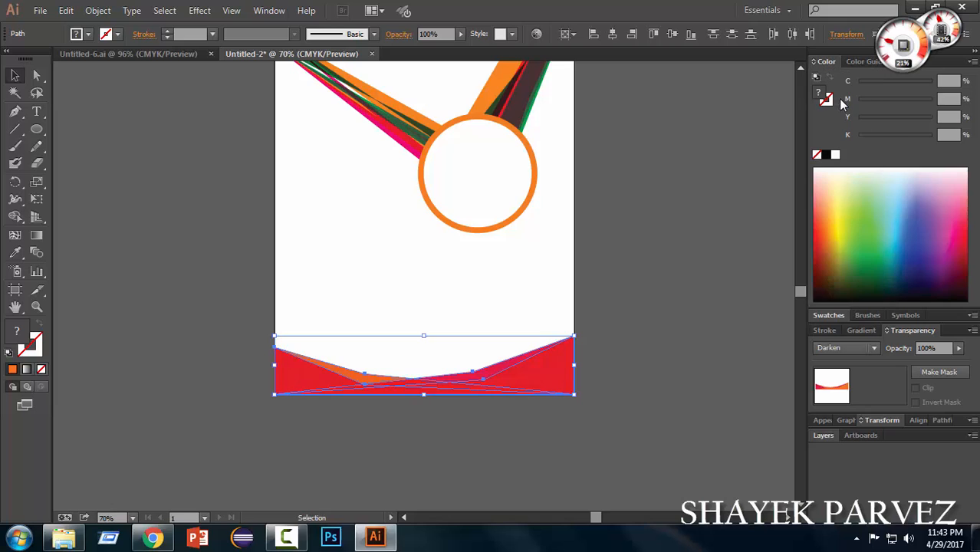
left_click(648, 367)
Set the blend mode of all the bottom shapes back to Multiply and deselect them
left_click(429, 370)
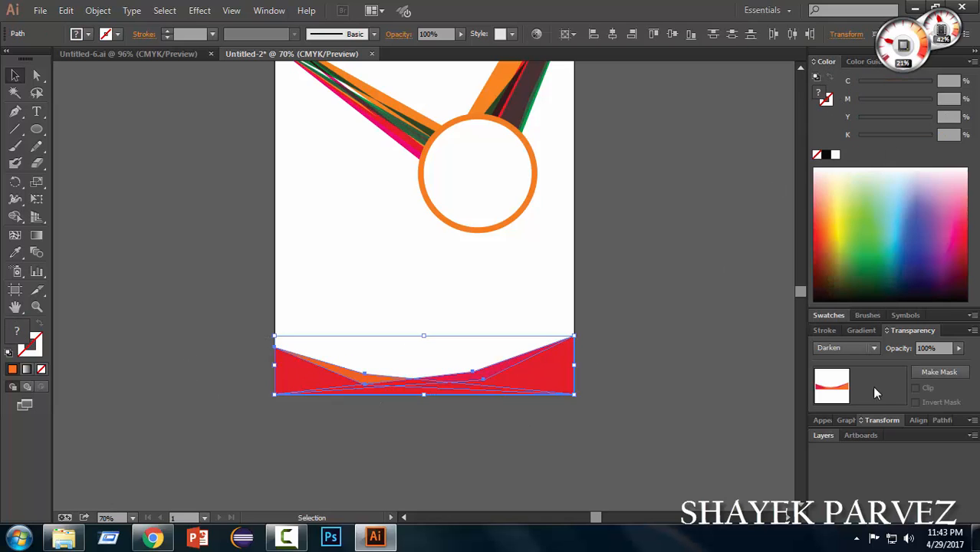
left_click(875, 345)
left_click(840, 113)
left_click(579, 381)
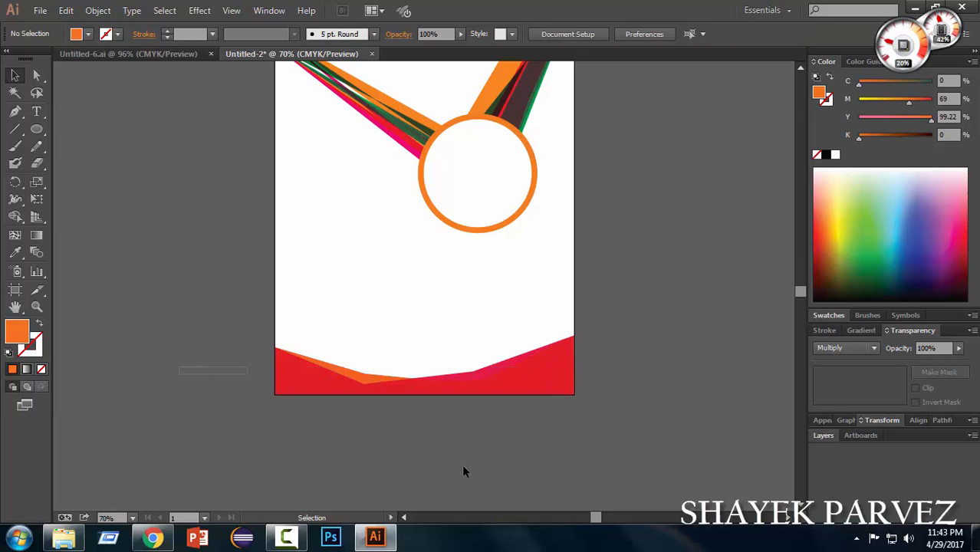
Reduce the opacity of all the bottom shapes to 50%
left_click(429, 379)
left_click(958, 347)
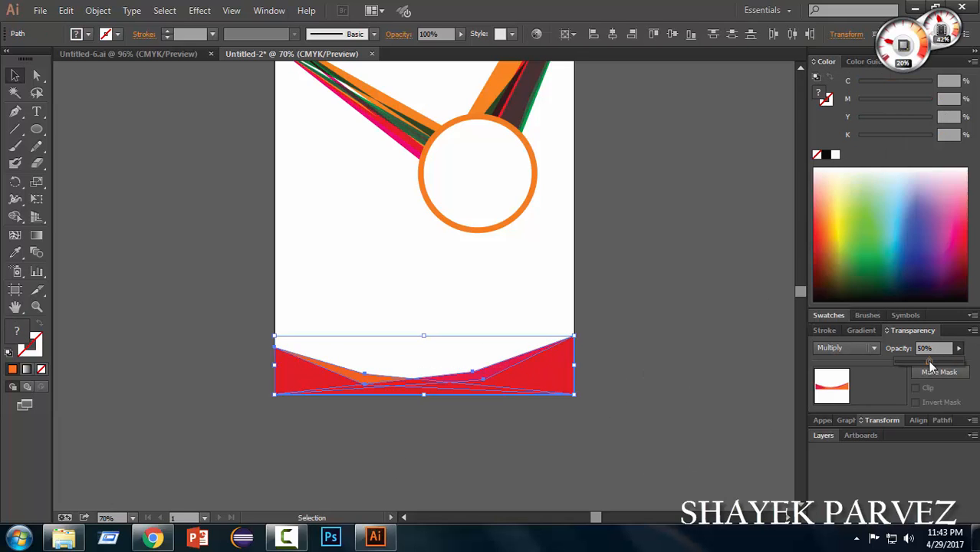
left_click(928, 363)
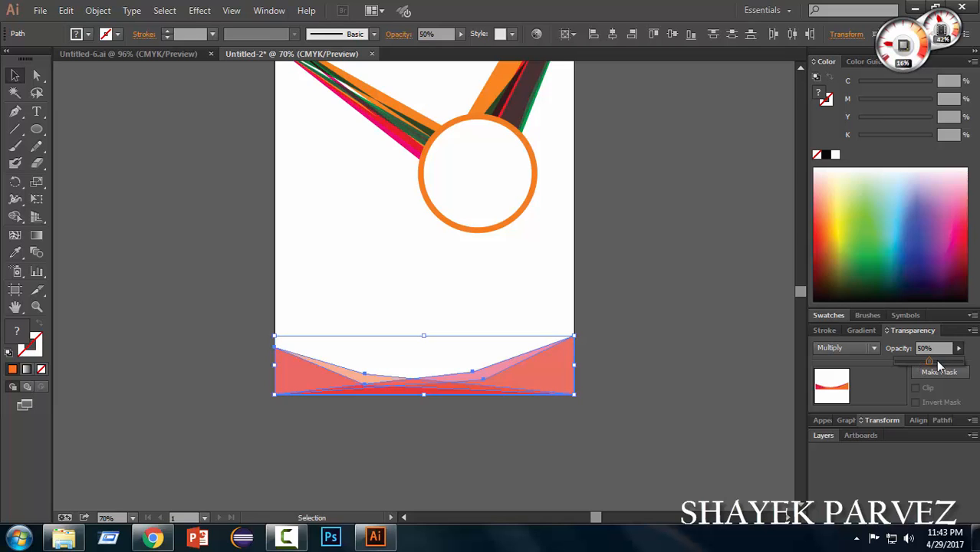
Restore the opacity of all the bottom shapes to 100% and deselect them
left_click_drag(929, 360, 974, 362)
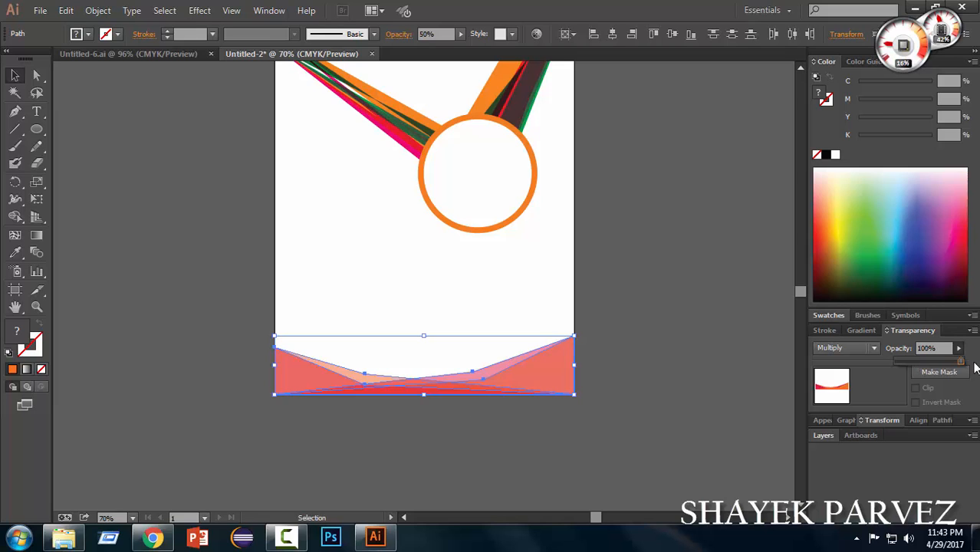
scroll(617, 374, "up", 5)
left_click(625, 369)
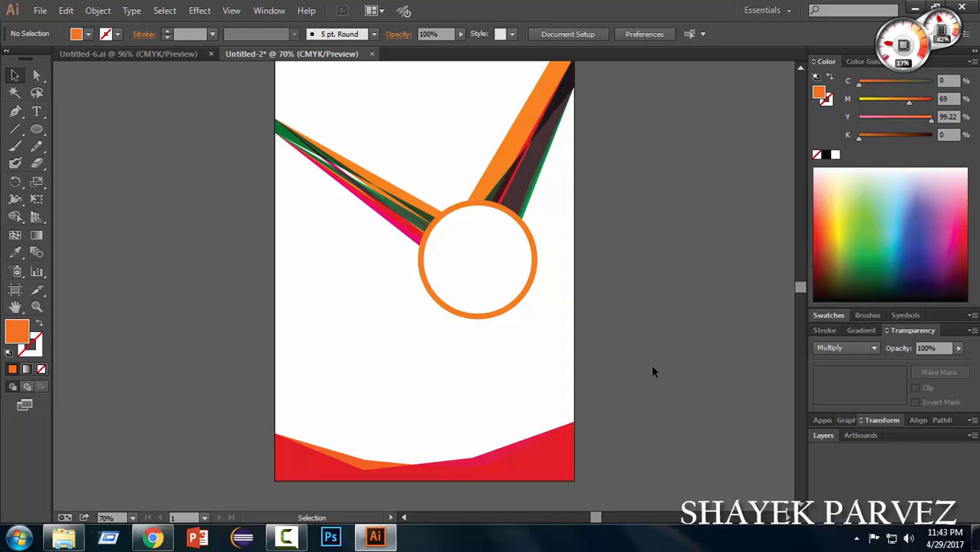
scroll(651, 372, "up", 1)
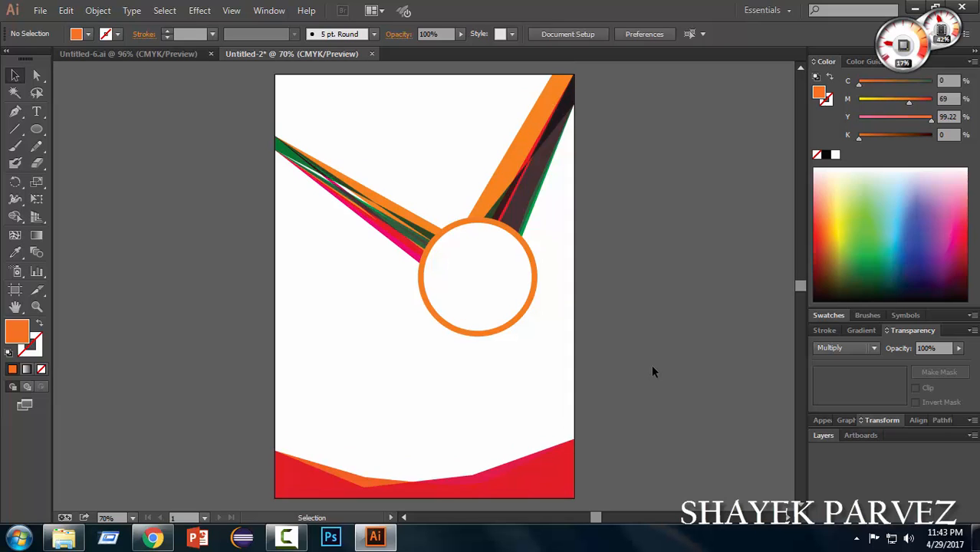
Add the text "HEADLINE" in Calibri Bold near the page's upper edge and stretch it to about 37.5 pt
left_click(36, 113)
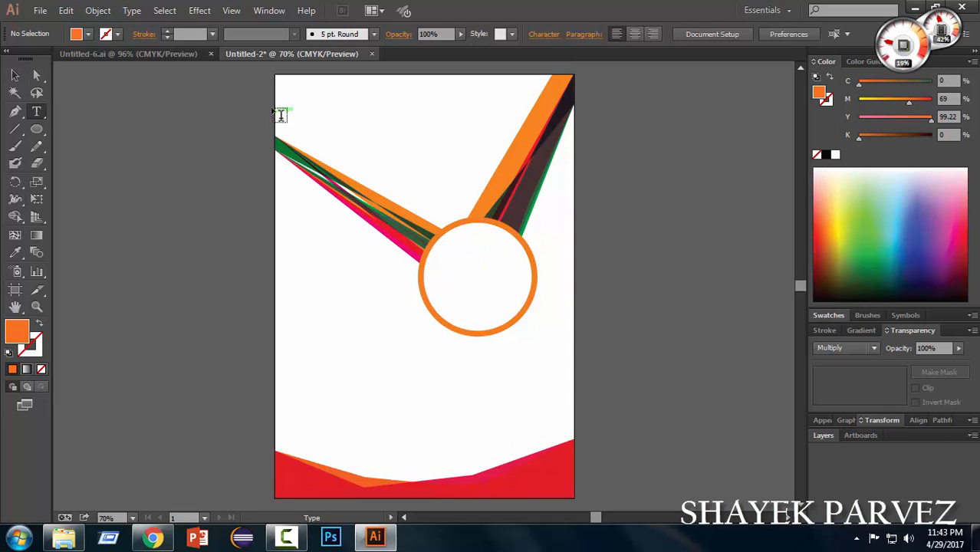
left_click(326, 100)
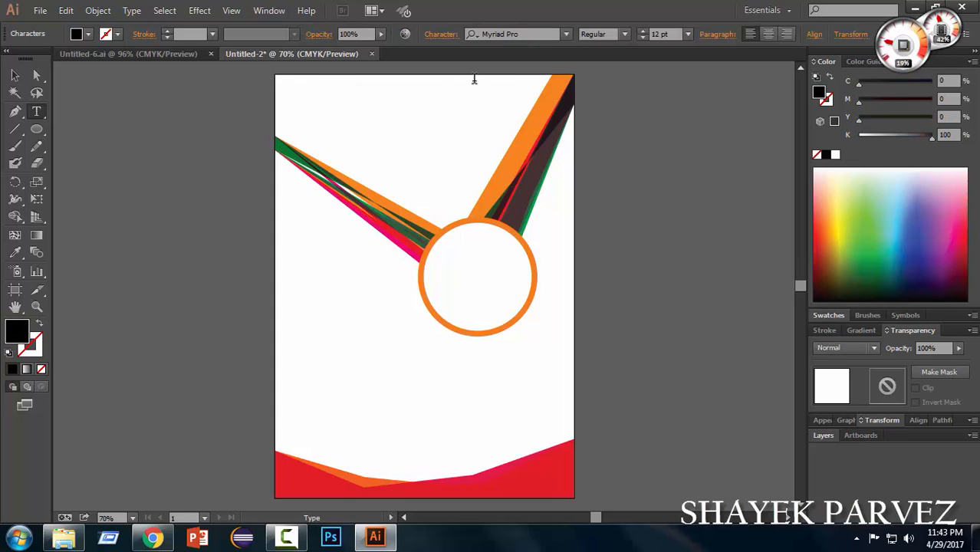
left_click(565, 35)
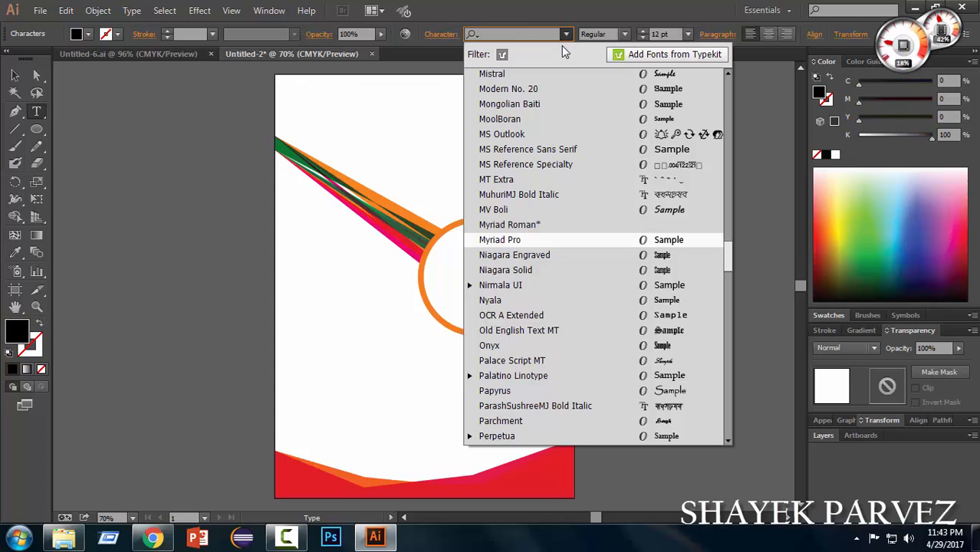
type("C")
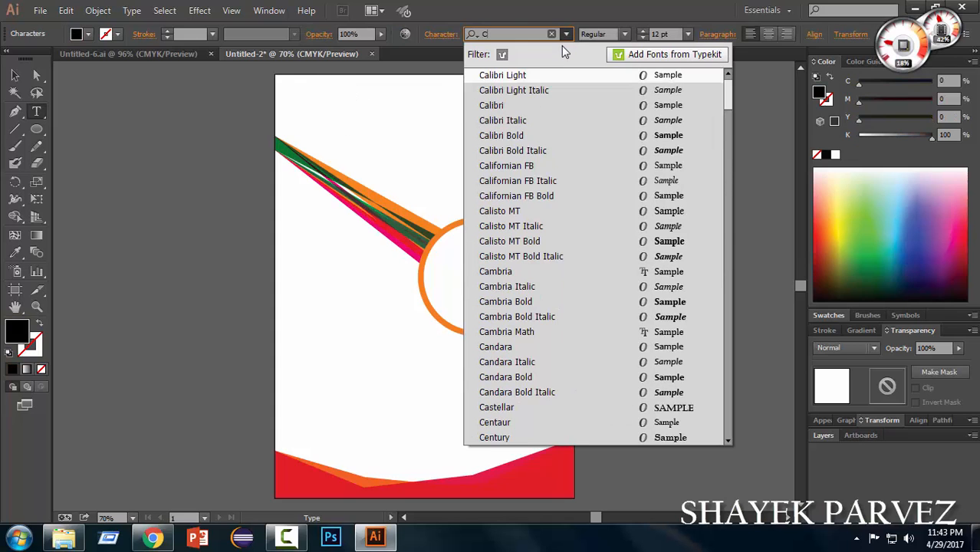
left_click(523, 138)
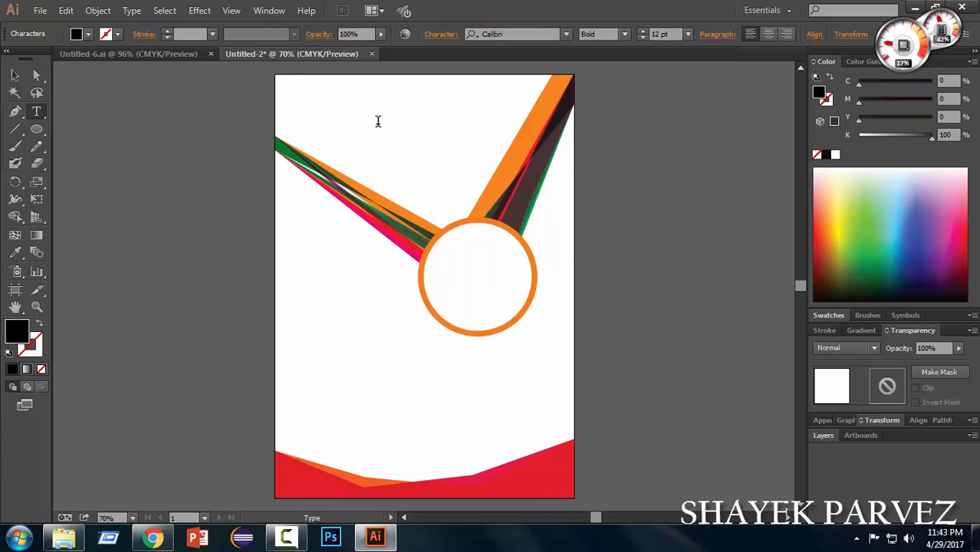
type("HEADLINE")
key("ctrl+a")
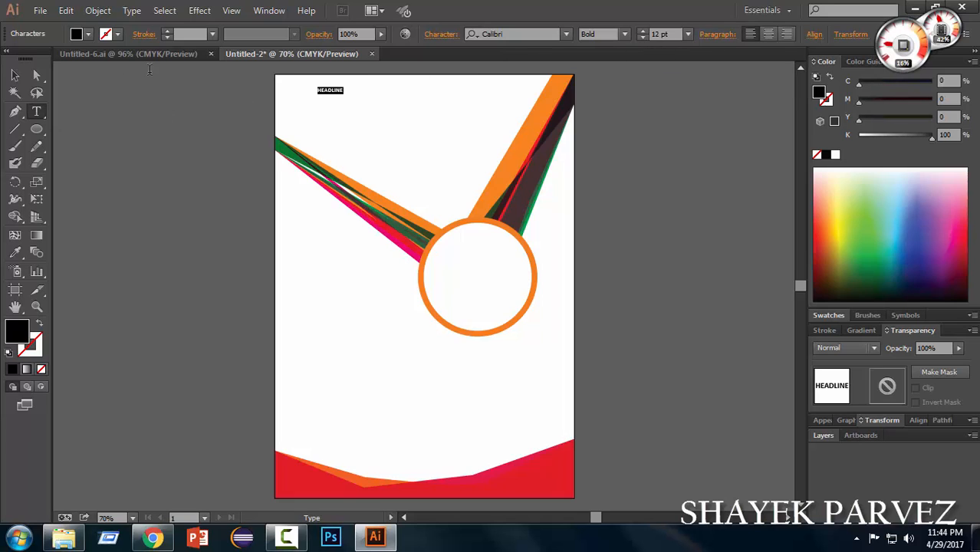
key("Escape")
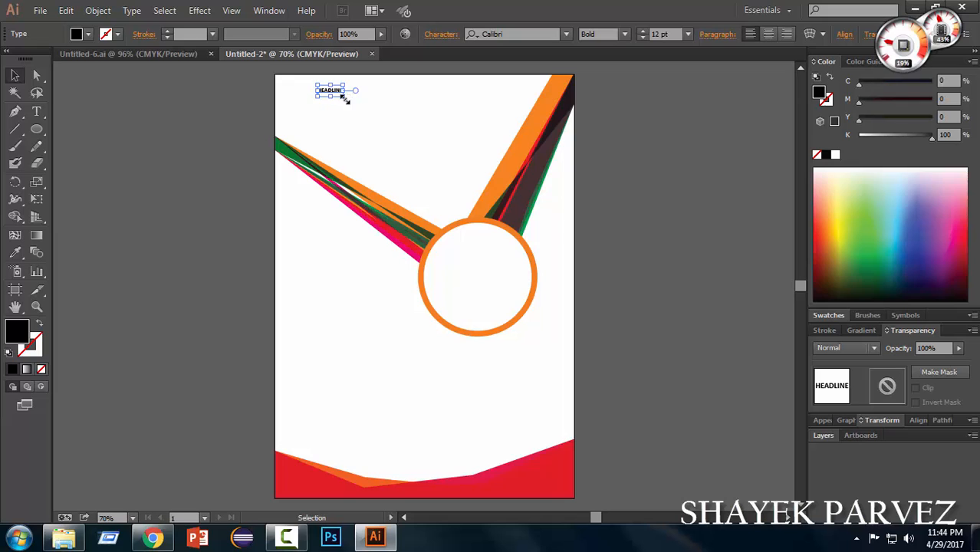
left_click_drag(344, 97, 472, 114)
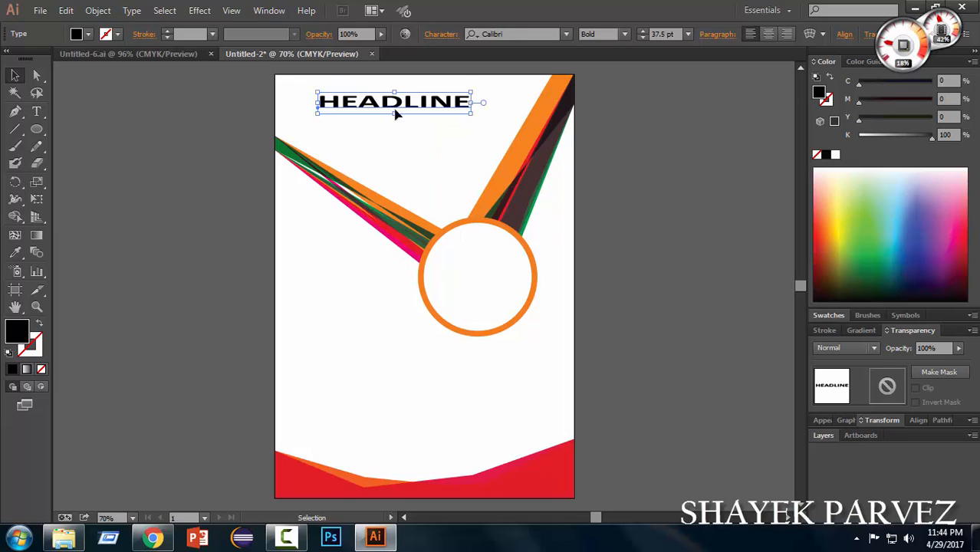
Shift the HEADLINE text slightly to the left and fill it with a 33% black grey
left_click(834, 155)
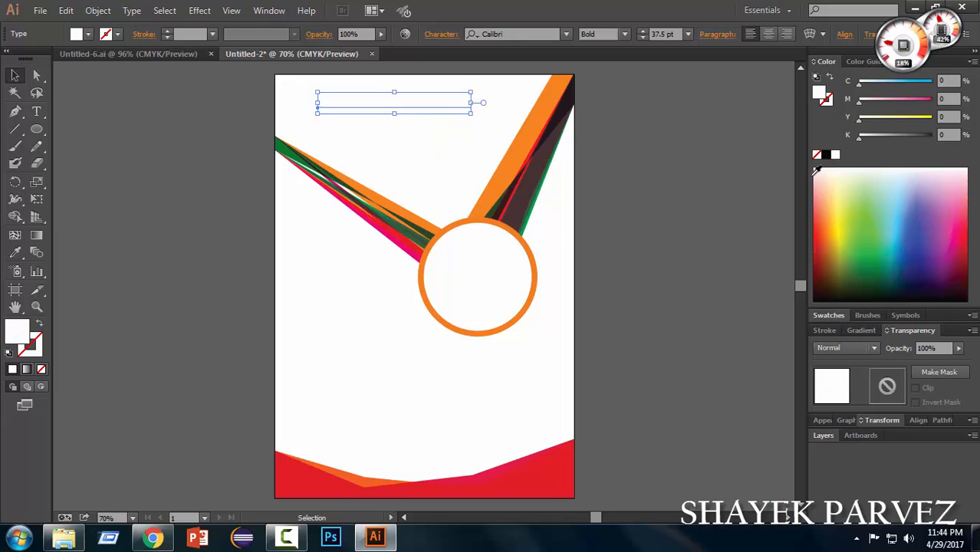
left_click_drag(382, 105, 366, 105)
left_click_drag(869, 139, 885, 139)
left_click(711, 190)
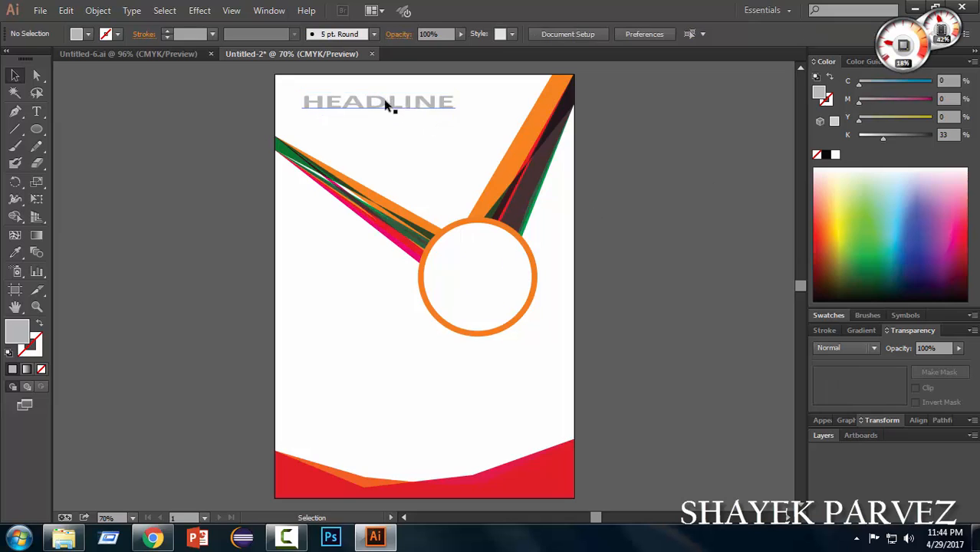
Darken the HEADLINE text's fill to 53% black and deselect it
left_click(424, 105)
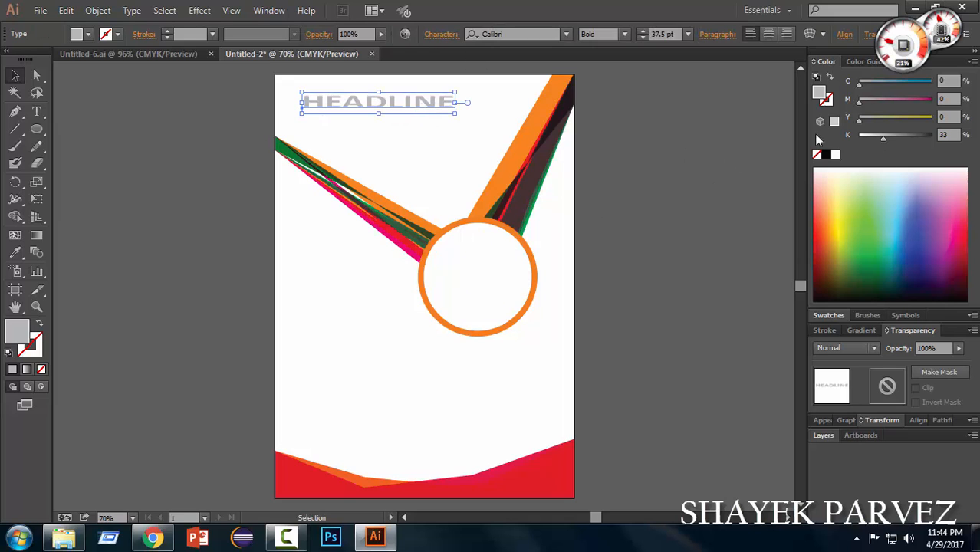
left_click(893, 139)
left_click(897, 138)
left_click(690, 165)
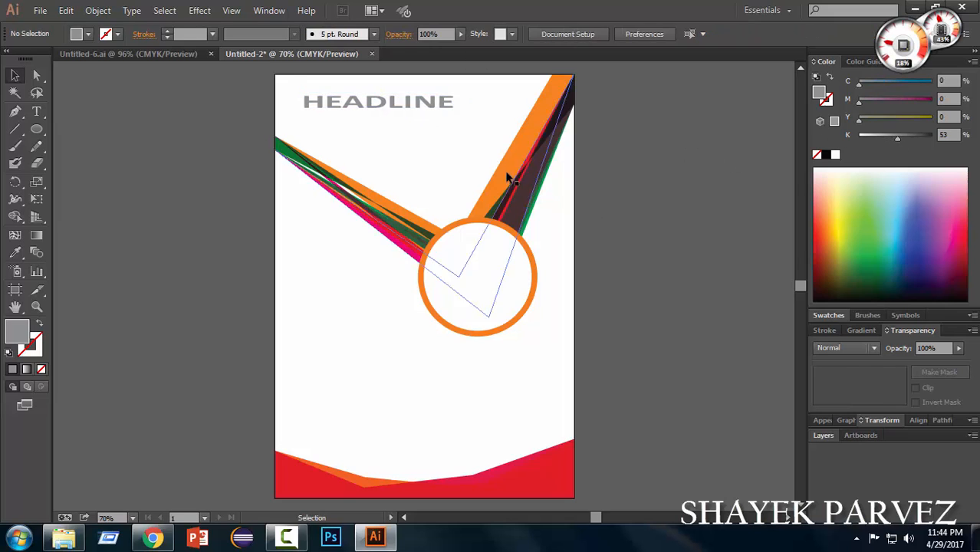
Add the text "ADD IMAGE" inside the orange-ringed circle
left_click(36, 112)
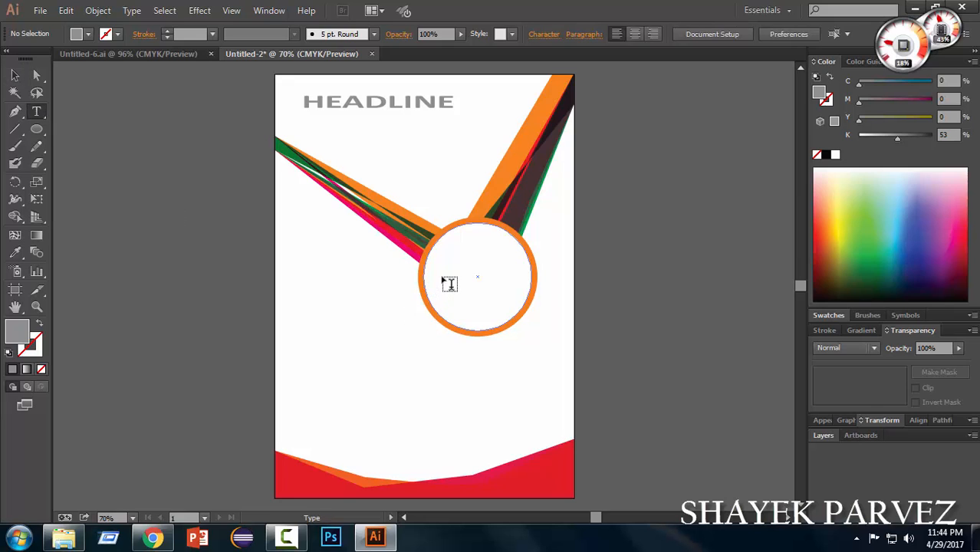
left_click(539, 325)
key("Escape")
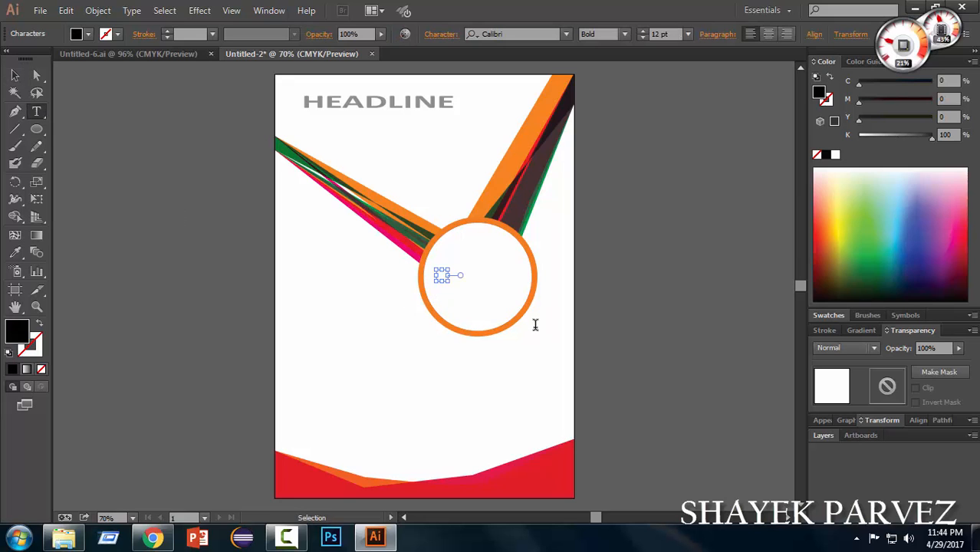
type("ADD IMAGE")
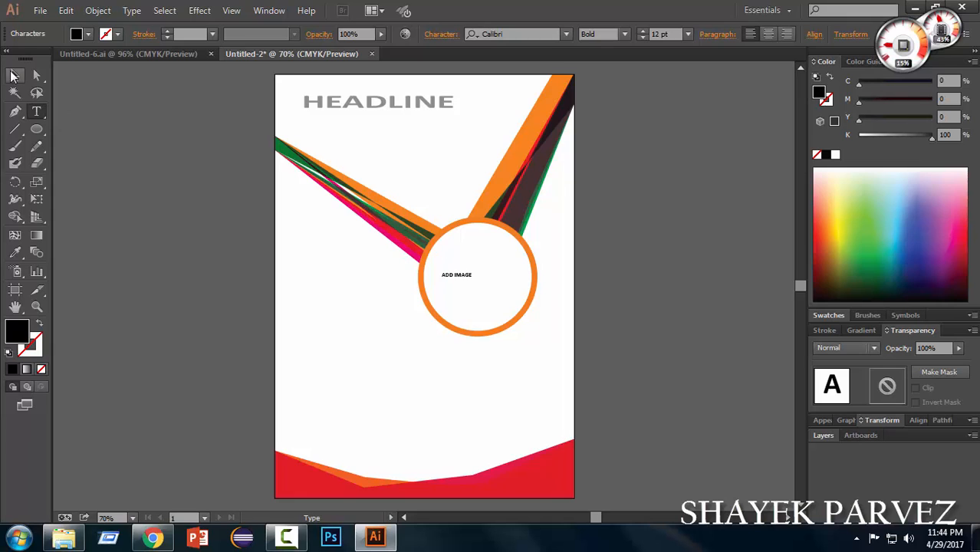
left_click(13, 75)
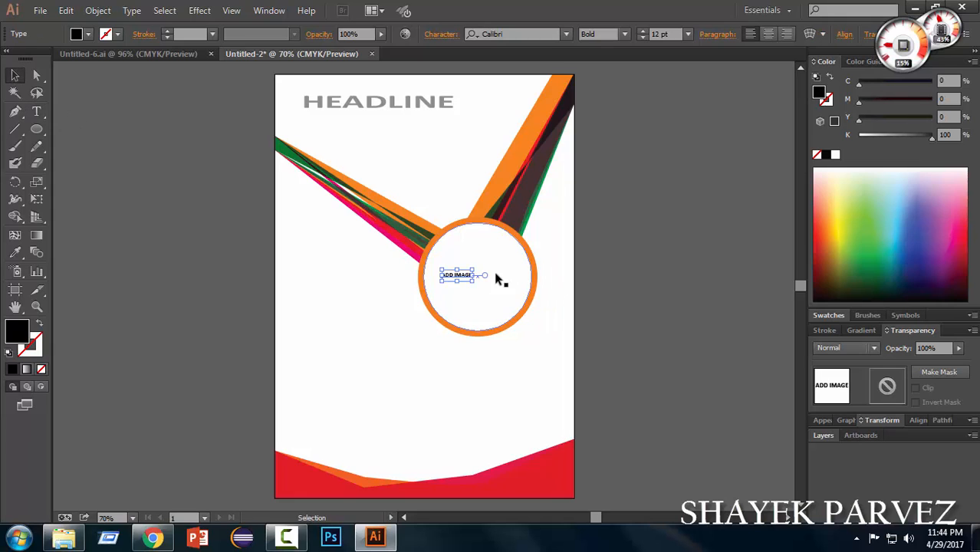
Enlarge the ADD IMAGE text to about 36 pt across the circle's centre and fill it with 37% black grey
left_click_drag(472, 278, 520, 296)
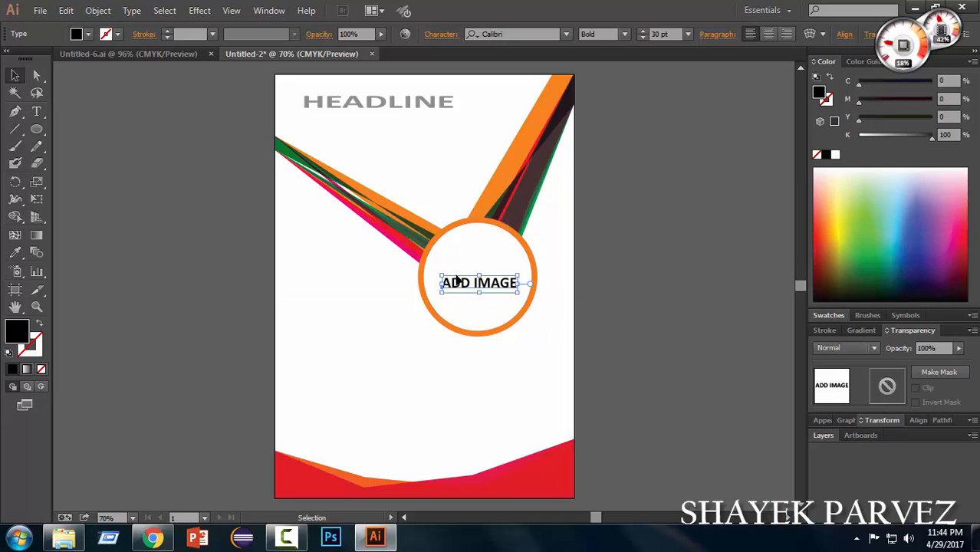
left_click_drag(442, 274, 490, 277)
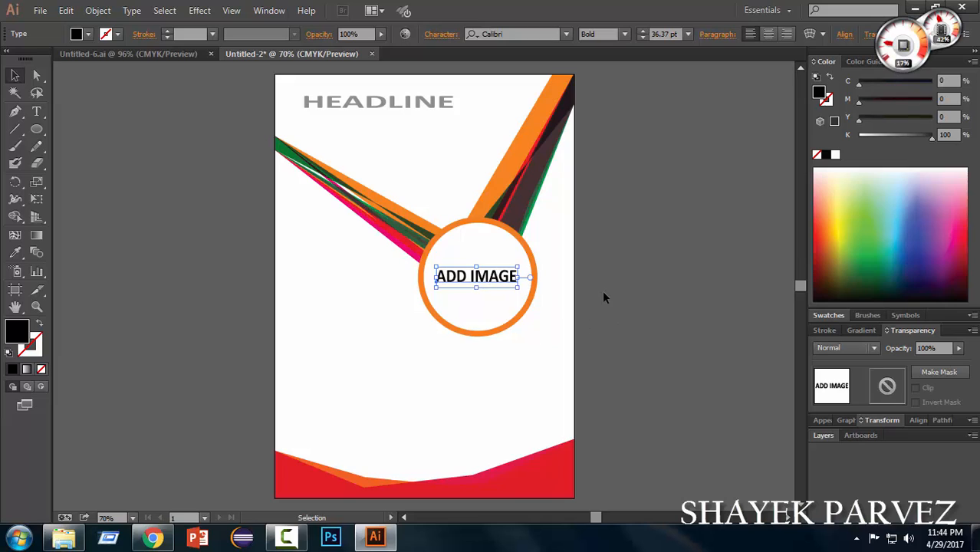
left_click(886, 139)
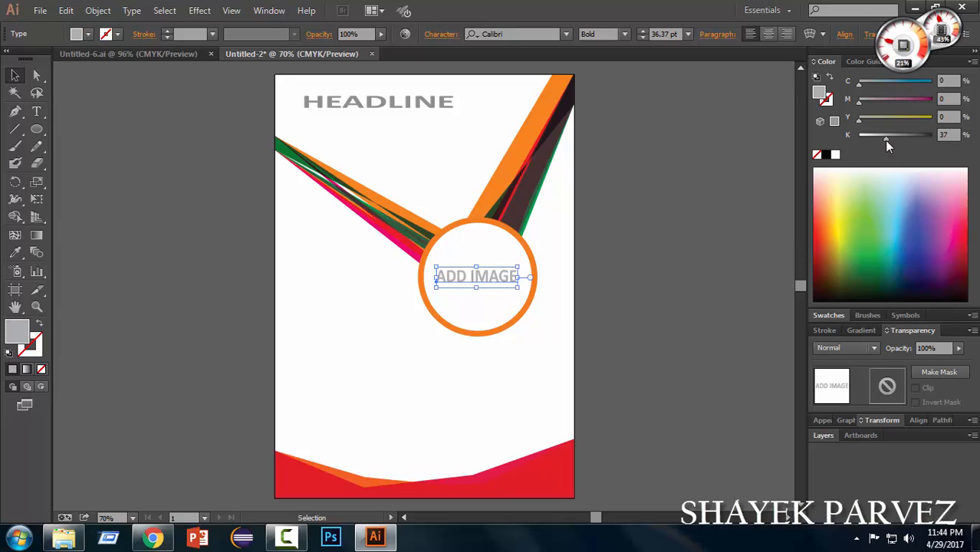
left_click(753, 314)
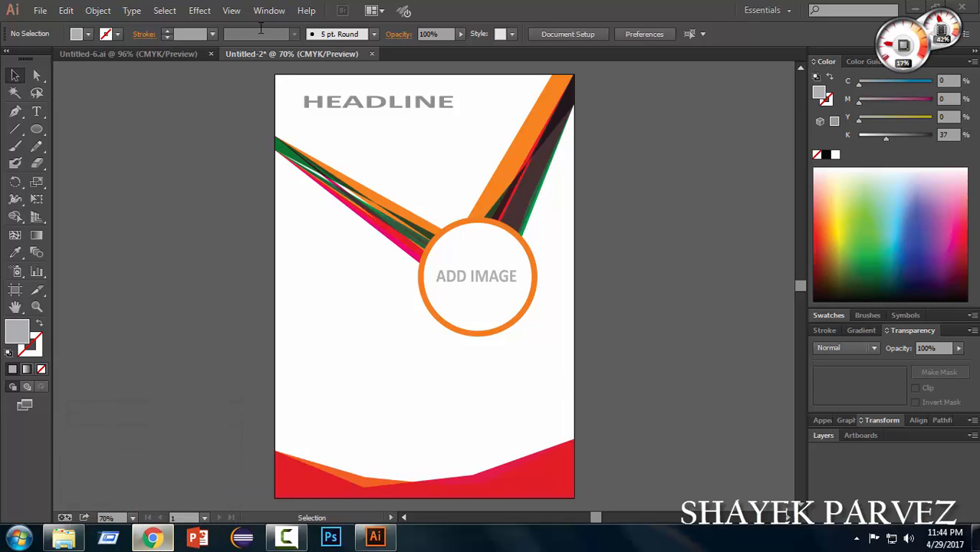
Switch to Chrome and search for "lorem ipsum" in a new browser tab
key("alt+Tab")
key("ctrl+t")
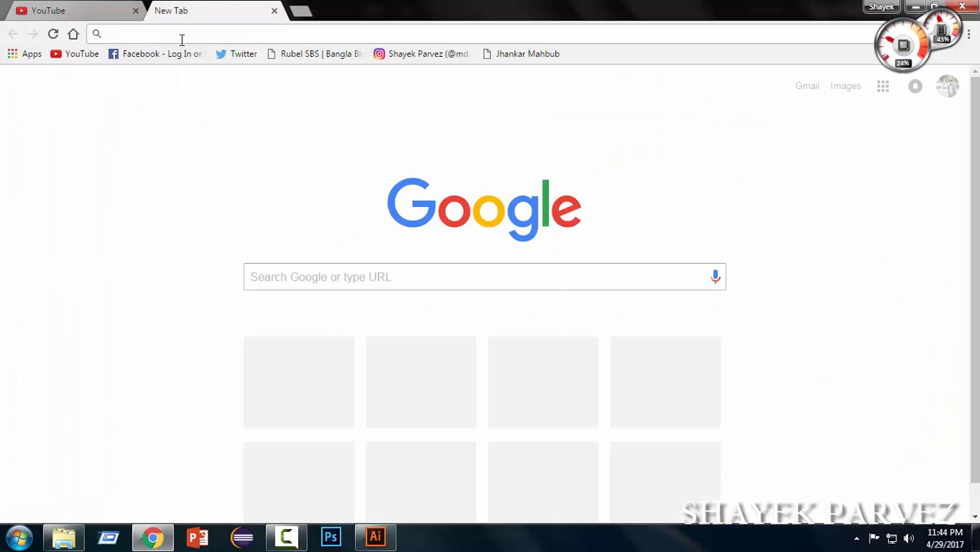
type("lor")
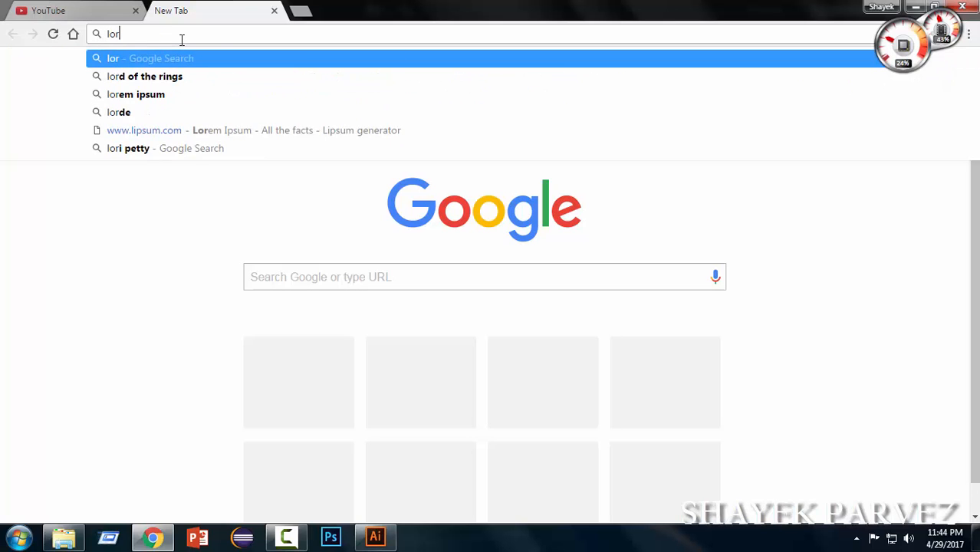
type("em ipsom]")
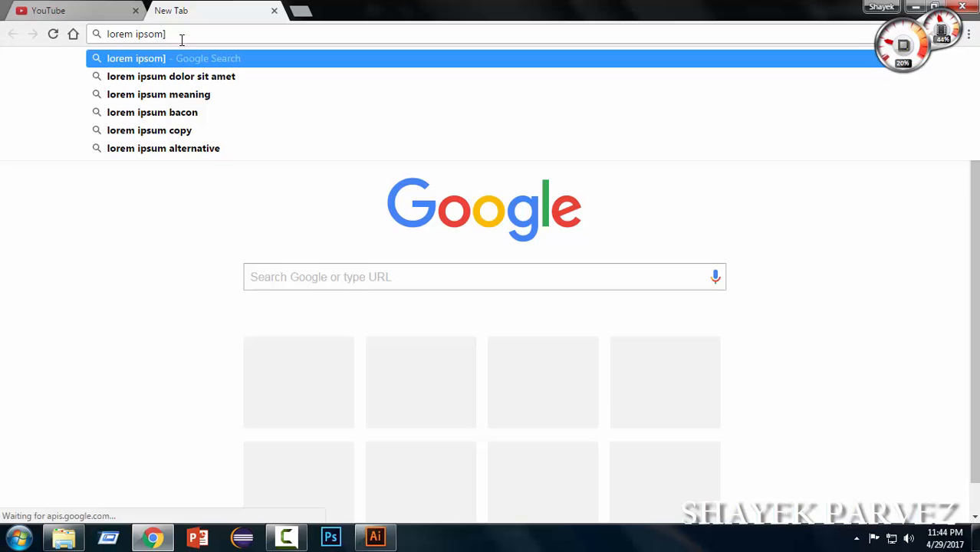
key("BackSpace")
key("BackSpace")
key("BackSpace")
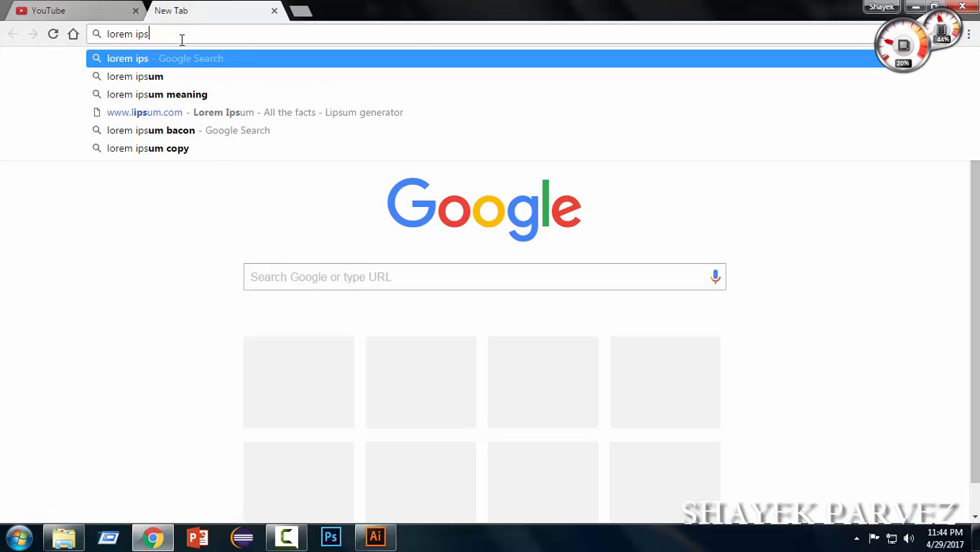
type("un")
key("BackSpace")
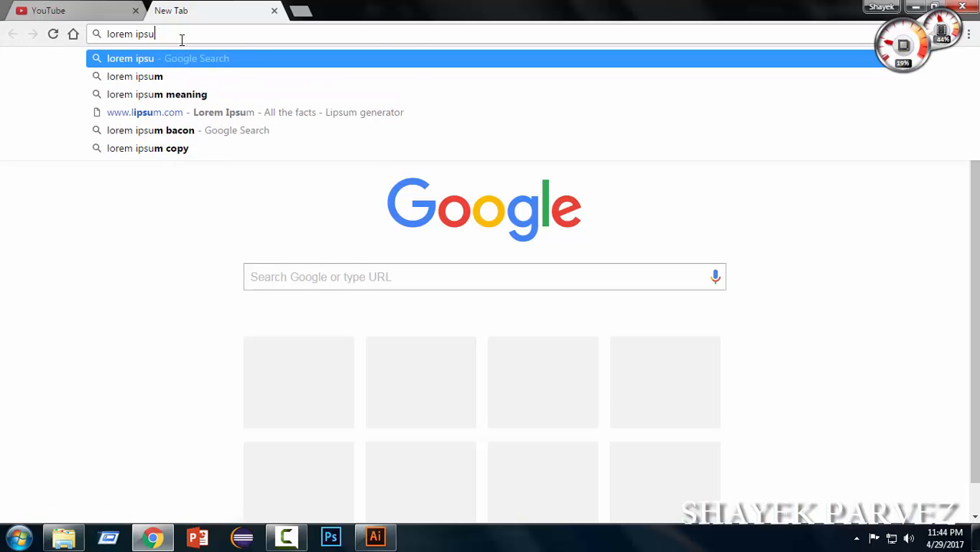
type("m")
key("Return")
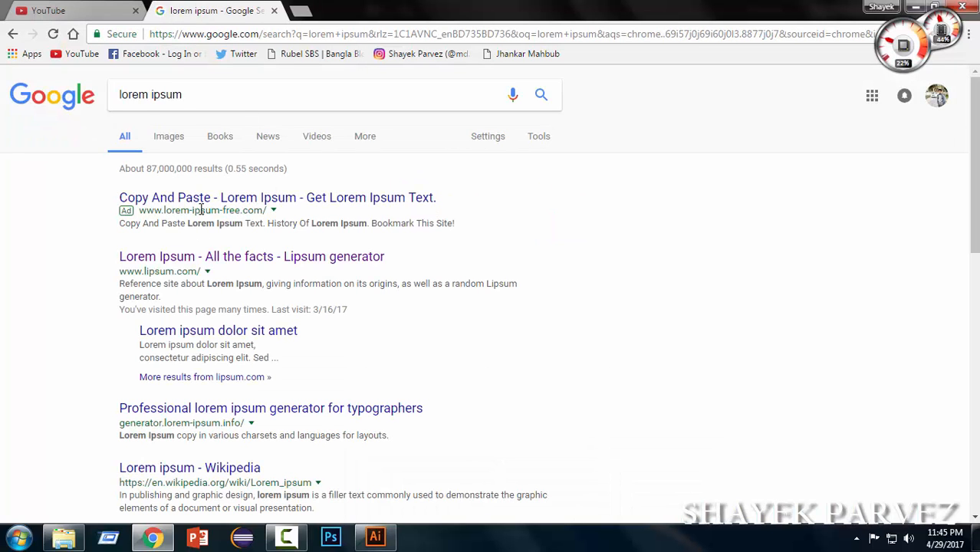
Open lipsum.com and copy the "Why do we use it?" paragraph from "Many desktop publishing" to its end
left_click(278, 265)
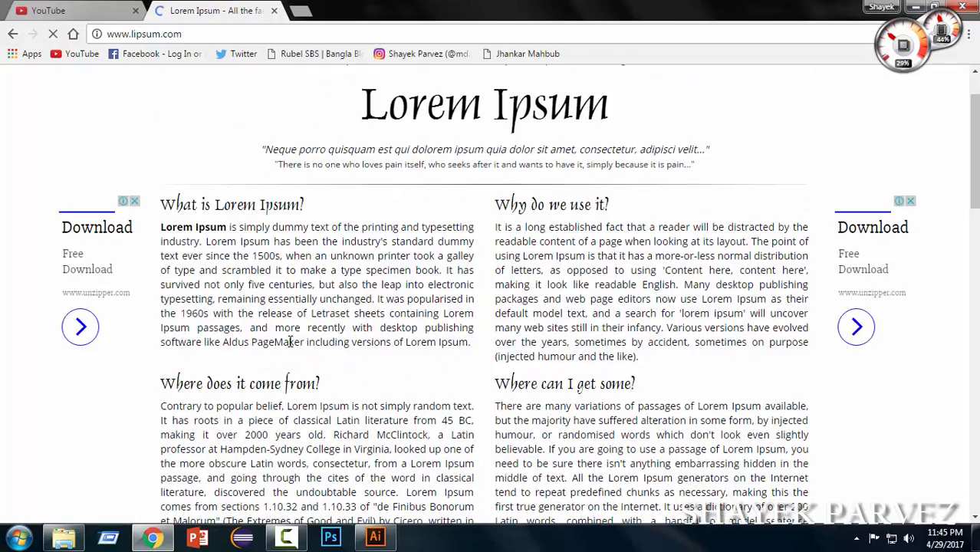
scroll(559, 165, "down", 2)
scroll(560, 165, "up", 1)
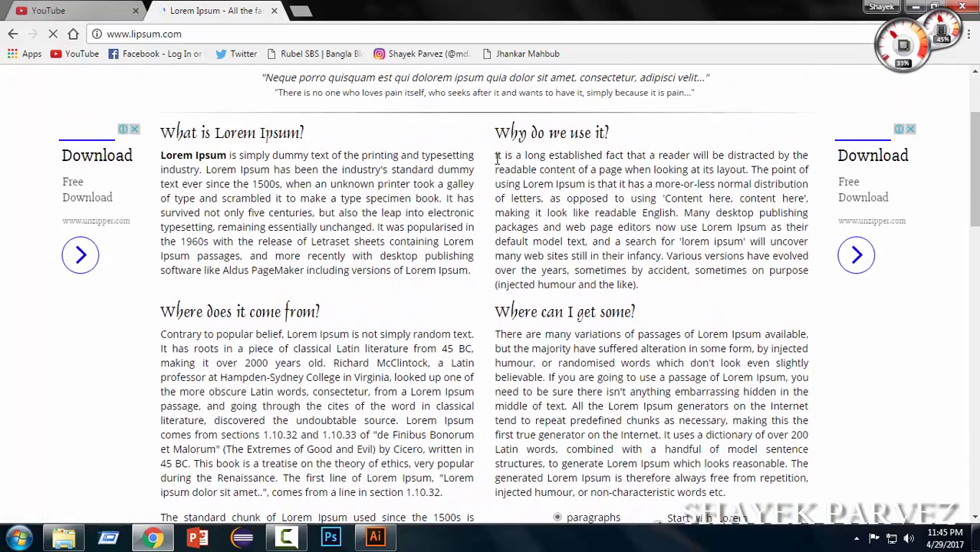
left_click_drag(493, 157, 528, 168)
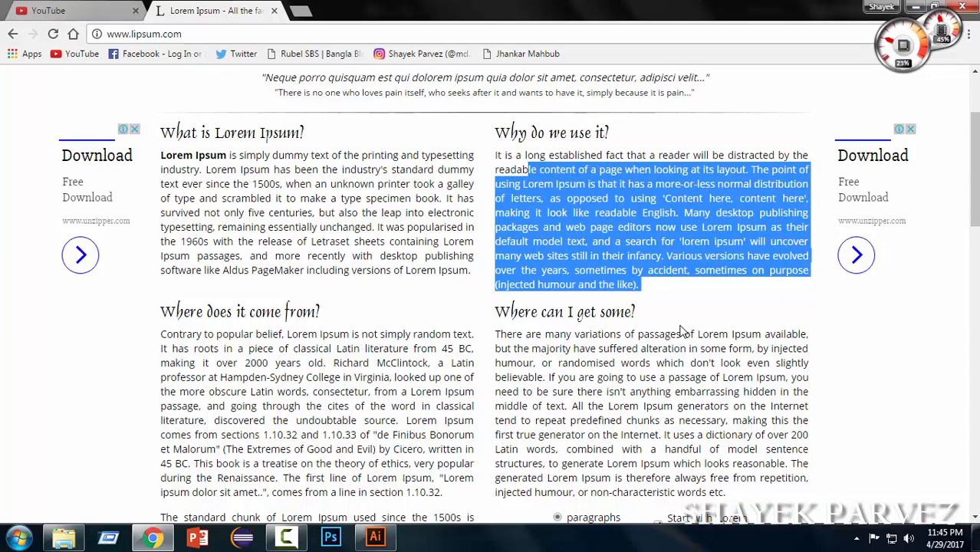
left_click_drag(663, 293, 686, 217)
right_click(686, 215)
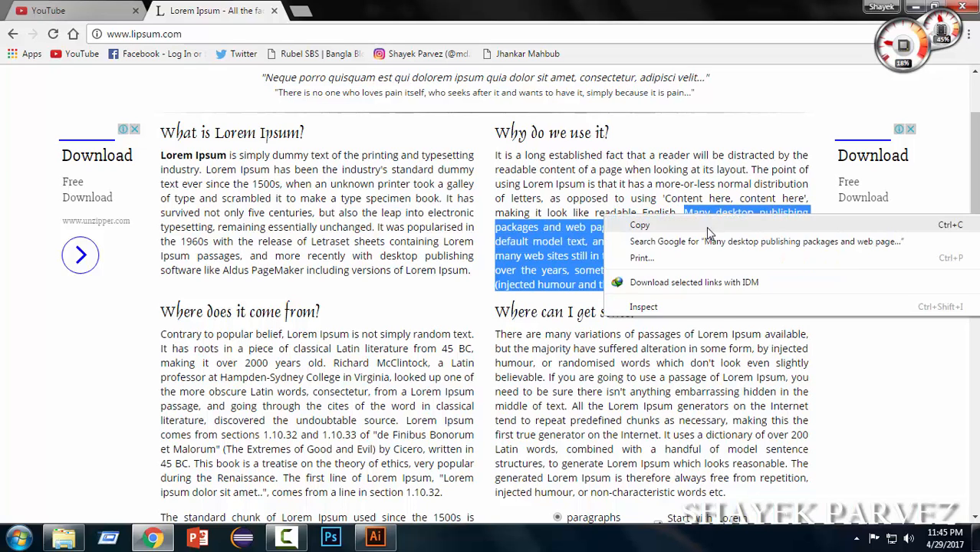
left_click(697, 228)
Paste the copied text in Illustrator as a multi-line paragraph below the circle and delete its last sentence, starting with "Various versions"
left_click(375, 539)
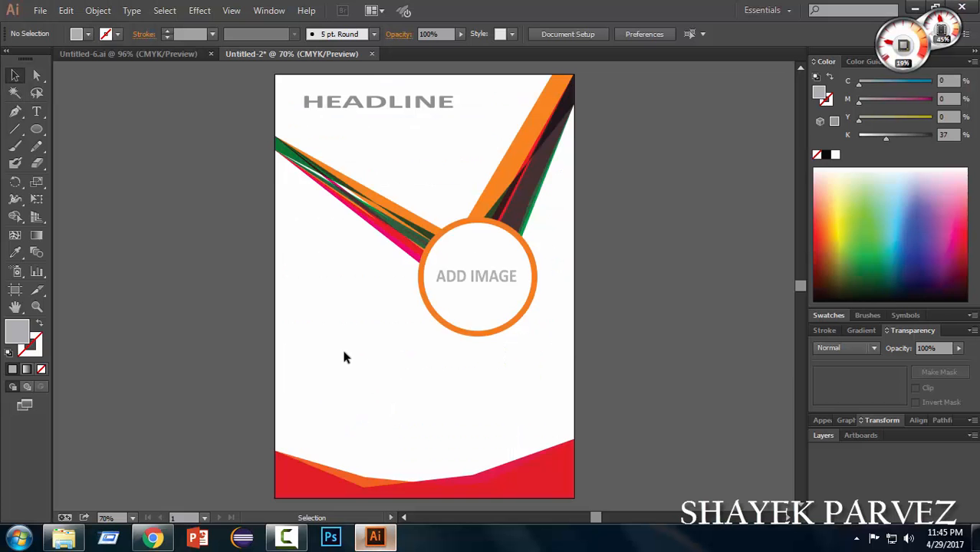
key("t")
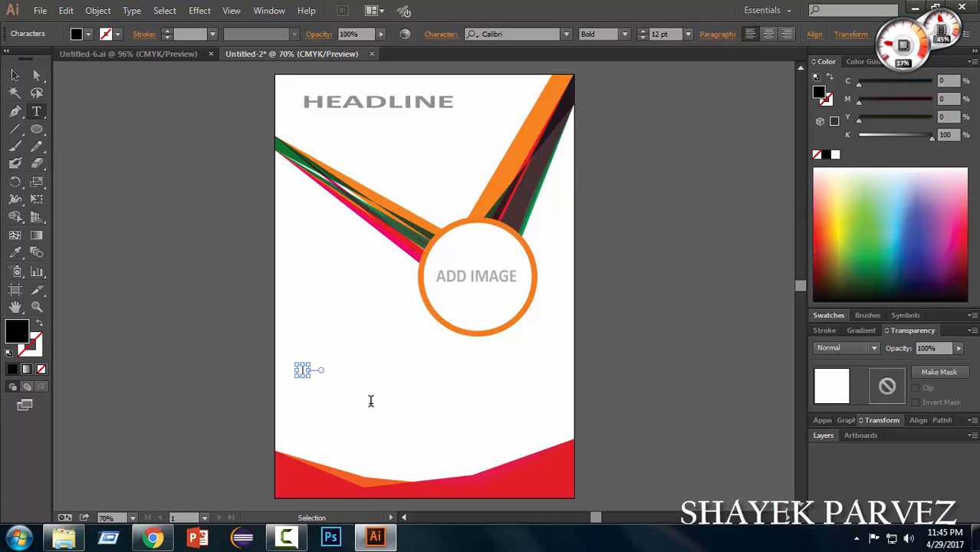
key("ctrl+v")
key("Return")
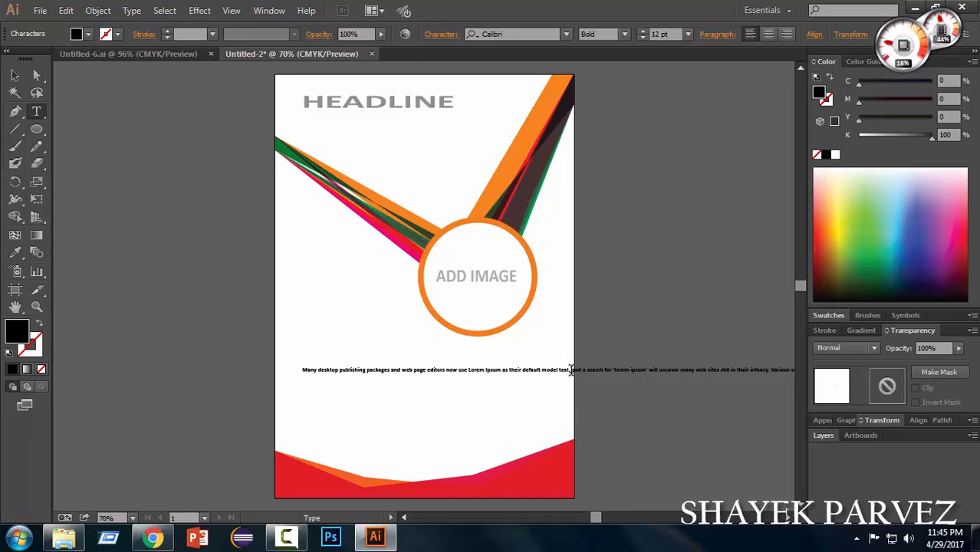
key("Return")
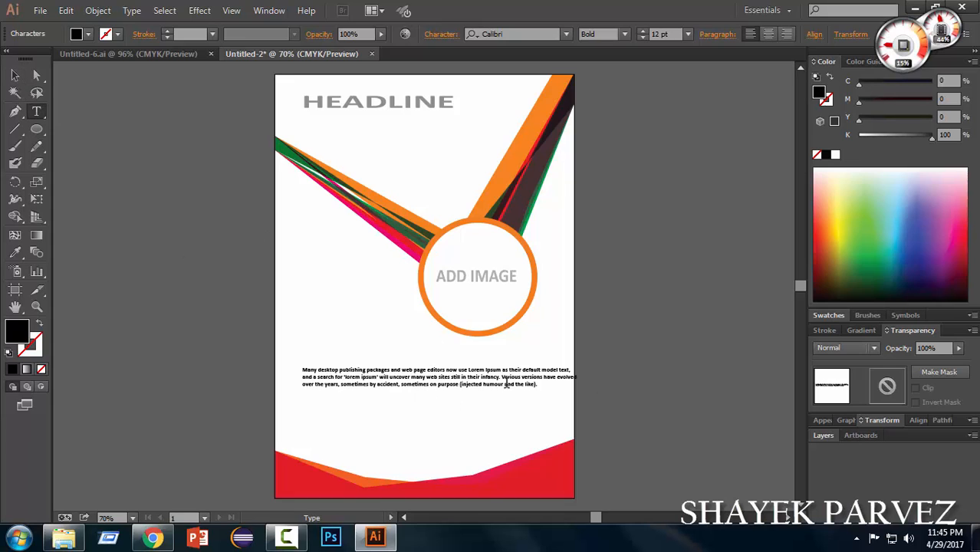
left_click_drag(503, 378, 543, 388)
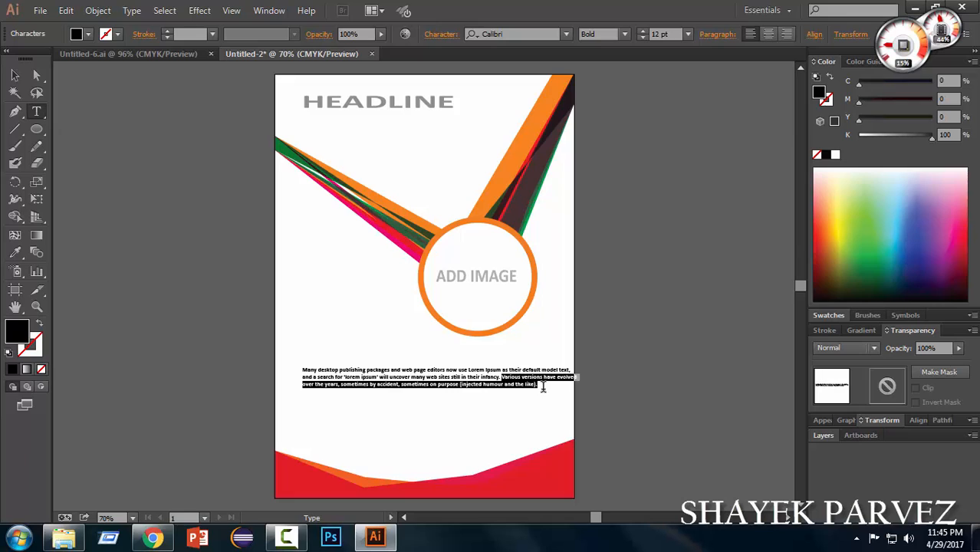
key("BackSpace")
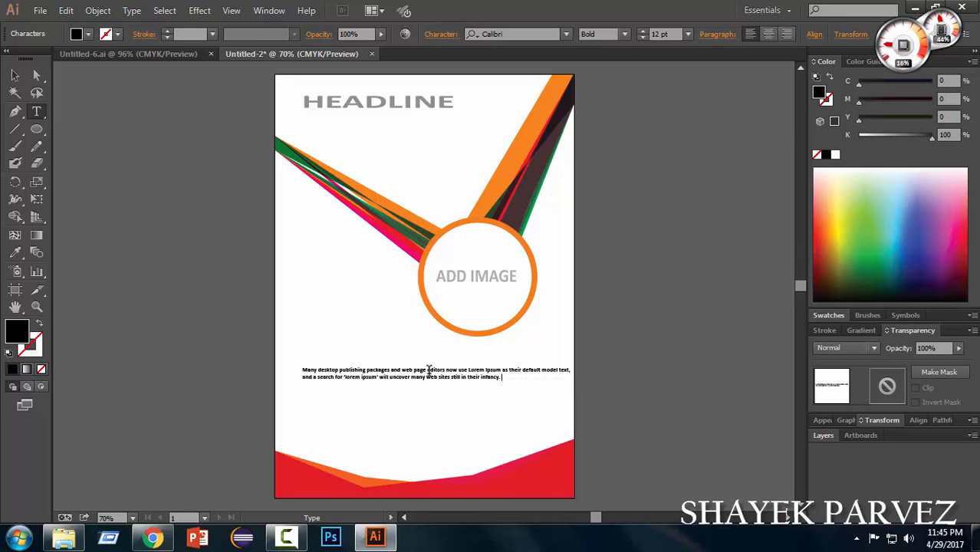